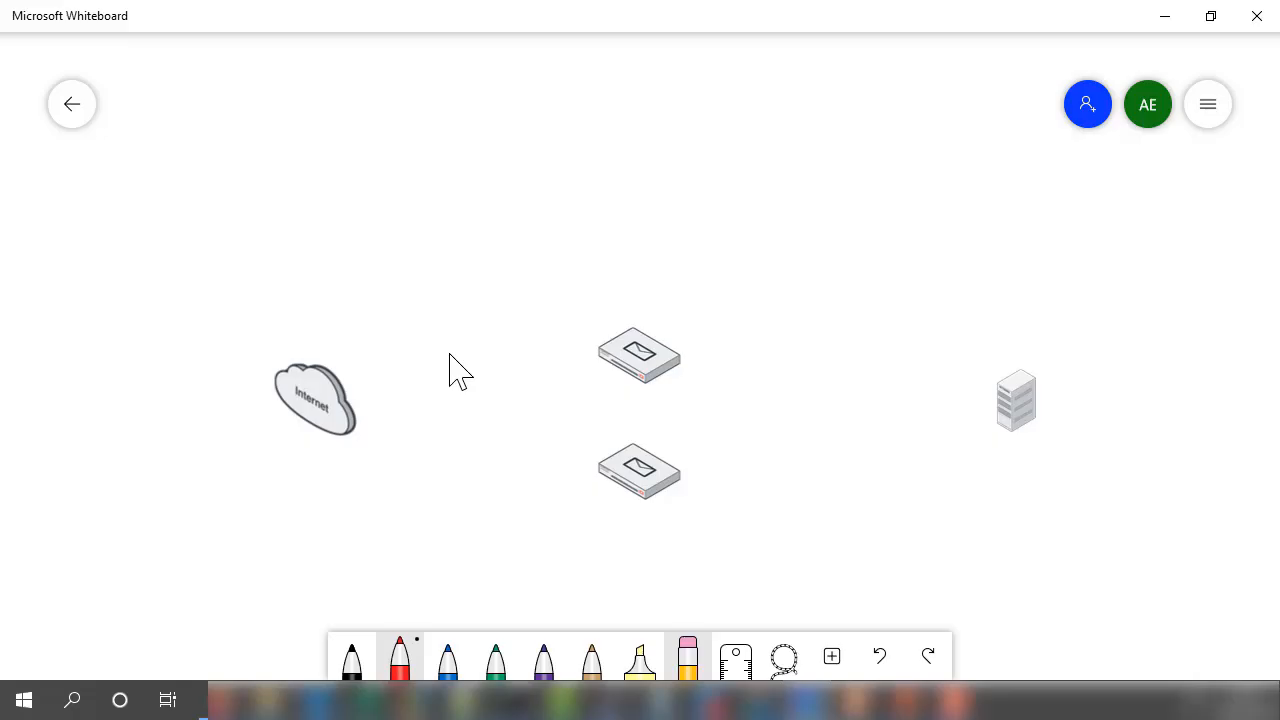
- Handwrite the label SERV above the upper mail appliance and GW below the lower one in red ink
mouse_move(631, 284)
mouse_down()
mouse_move(623, 298)
mouse_move(655, 294)
mouse_up()
drag(660, 279, 671, 293)
mouse_move(678, 276)
mouse_down()
mouse_move(684, 296)
mouse_move(696, 270)
mouse_up()
mouse_move(633, 496)
mouse_down()
mouse_move(619, 514)
mouse_move(662, 513)
mouse_move(676, 493)
mouse_up()
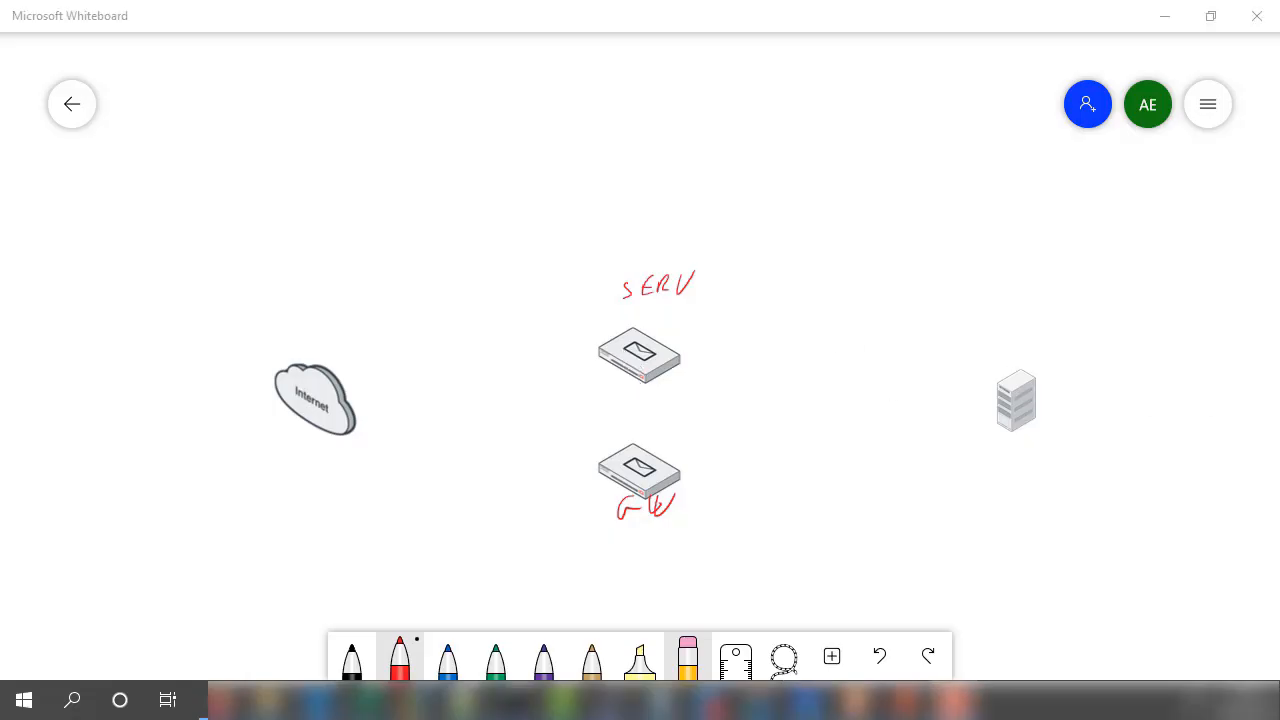
- Erase the handwritten GW and SERV labels around the two mail appliances
click(698, 658)
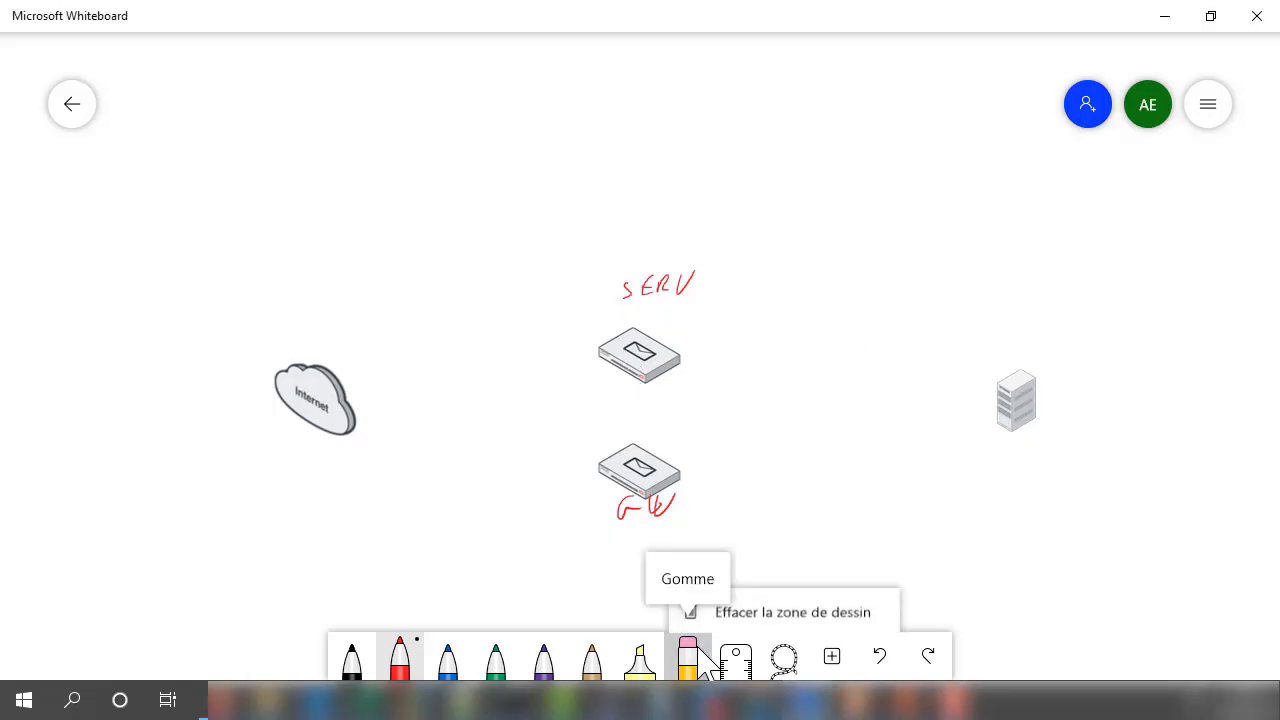
click(706, 660)
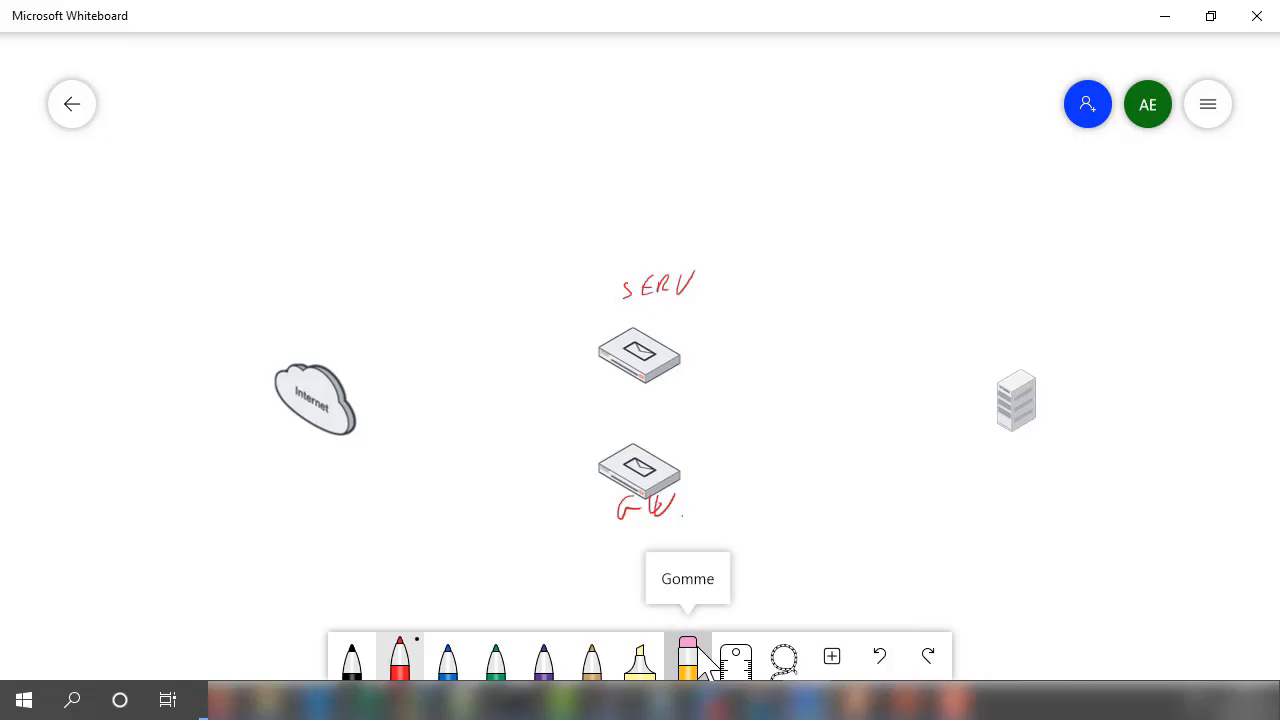
drag(642, 505, 656, 512)
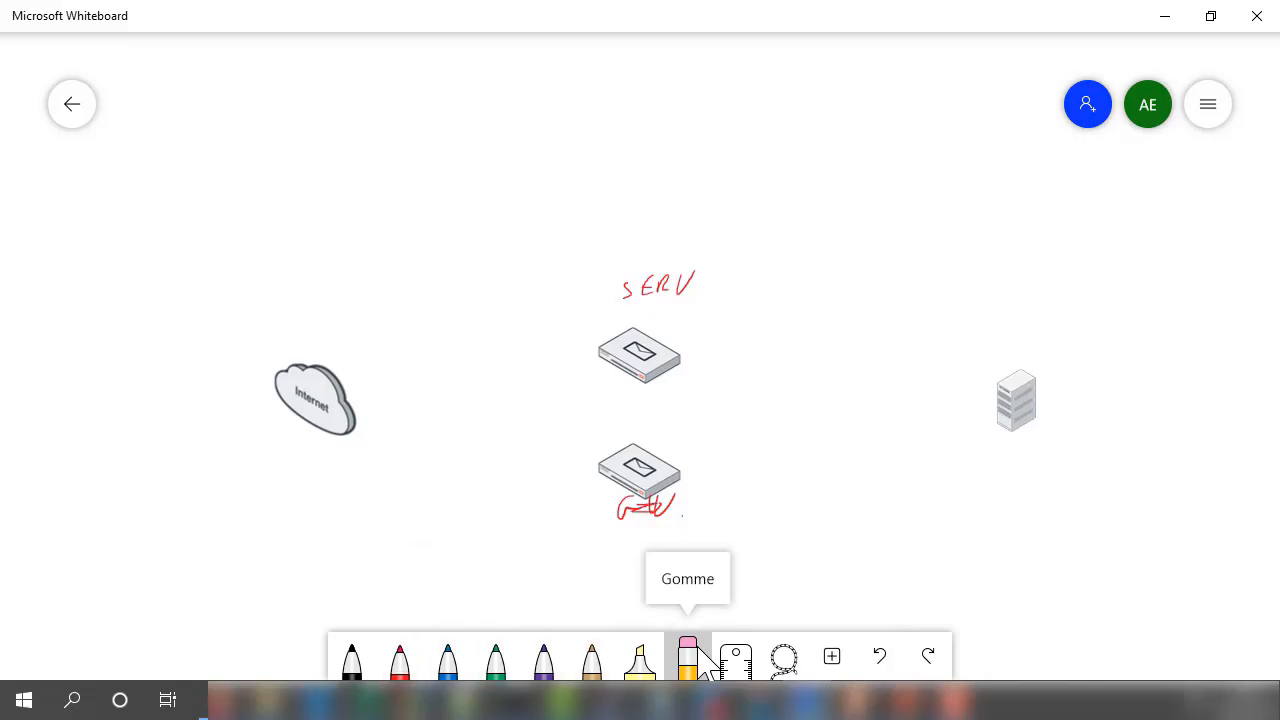
drag(670, 508, 614, 513)
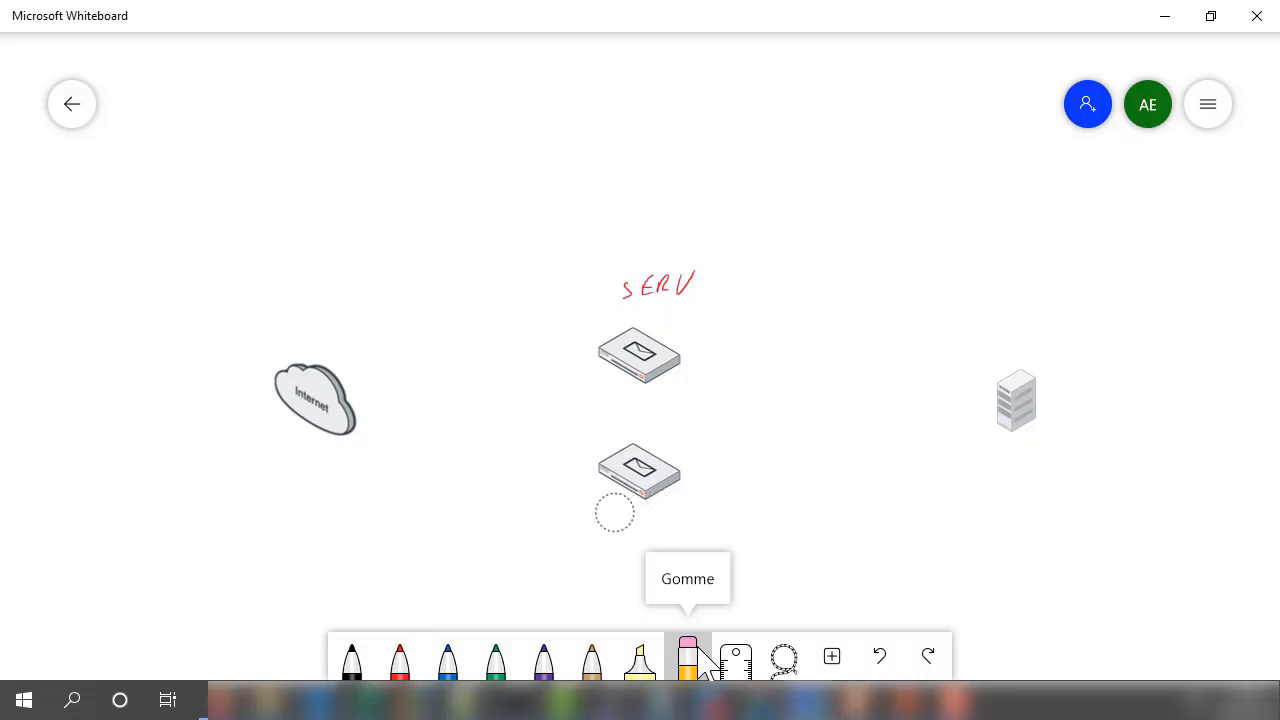
mouse_move(625, 288)
mouse_down()
mouse_move(657, 291)
mouse_move(620, 305)
mouse_up()
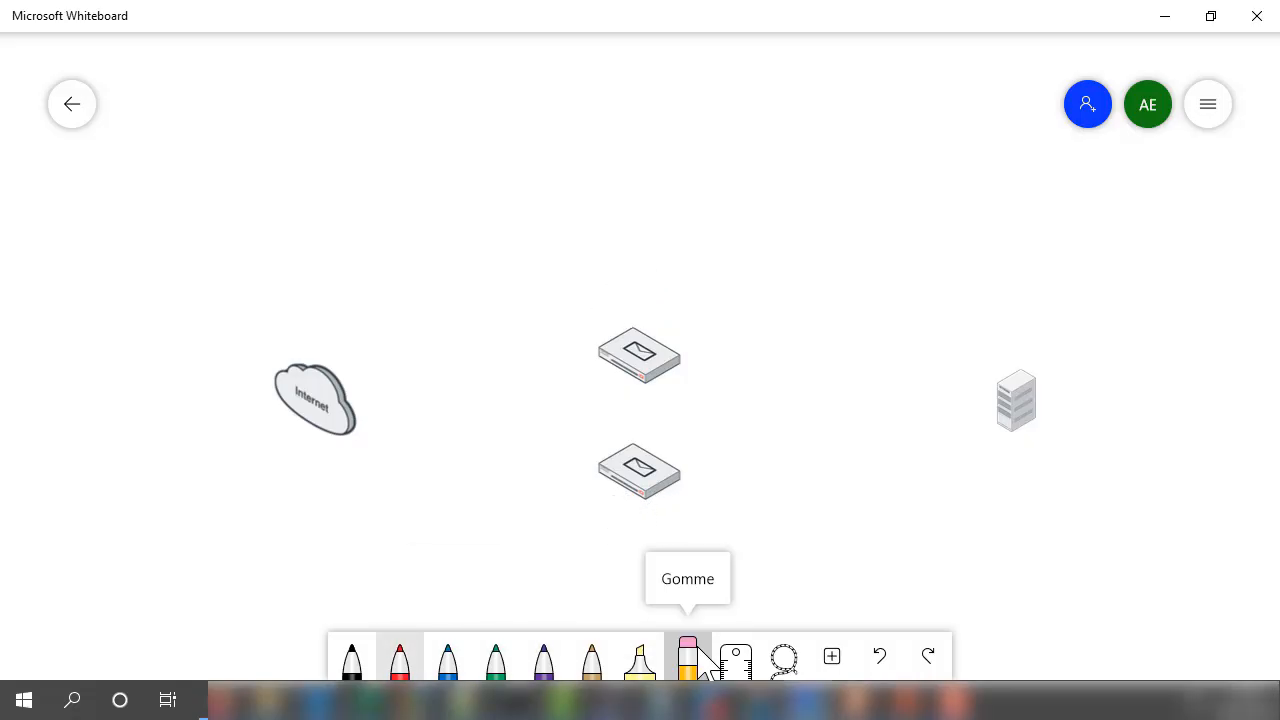
- In red ink, label the server SRV, the lower mail appliance GW and the upper mail appliance TRANS
click(400, 660)
mouse_move(1008, 436)
mouse_down()
mouse_move(993, 458)
mouse_move(1026, 455)
mouse_move(1051, 432)
mouse_up()
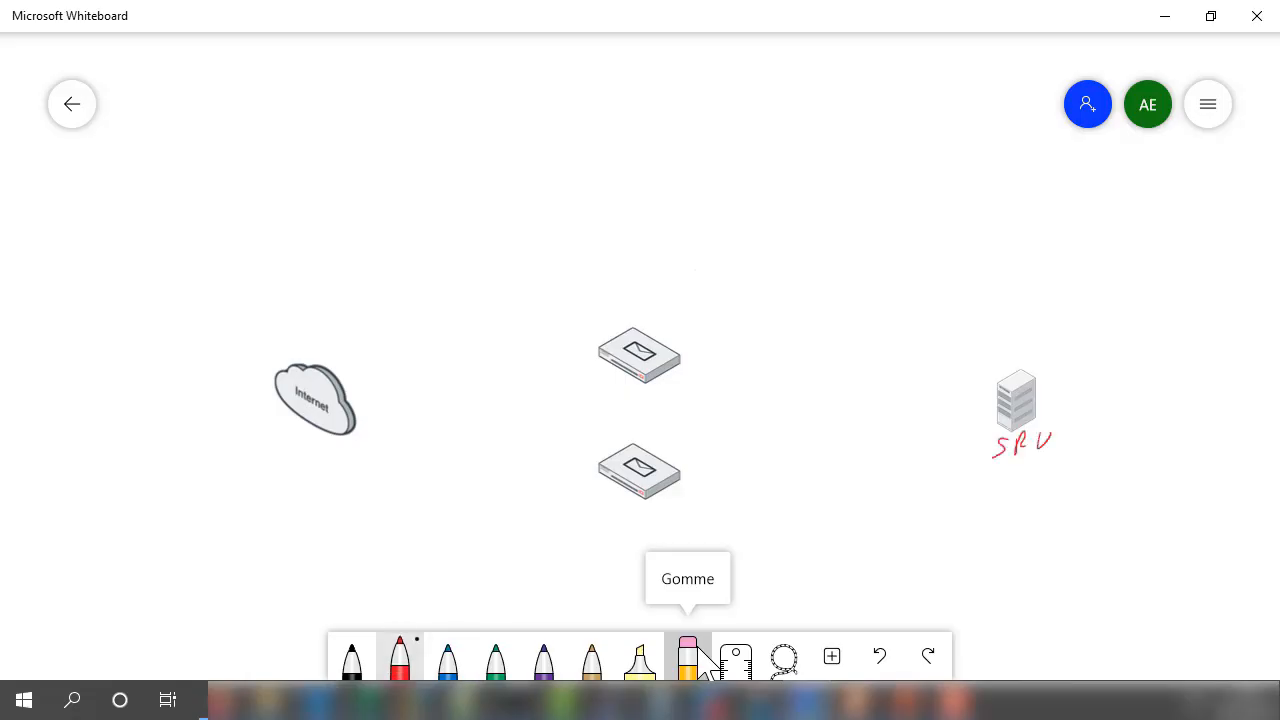
mouse_move(622, 502)
mouse_down()
mouse_move(634, 515)
mouse_move(646, 498)
mouse_move(575, 525)
mouse_move(595, 512)
mouse_up()
mouse_move(632, 291)
mouse_down()
mouse_move(634, 311)
mouse_move(643, 286)
mouse_up()
mouse_move(650, 285)
mouse_down()
mouse_move(651, 308)
mouse_move(687, 303)
mouse_up()
mouse_move(668, 296)
mouse_down()
mouse_move(717, 283)
mouse_move(718, 310)
mouse_up()
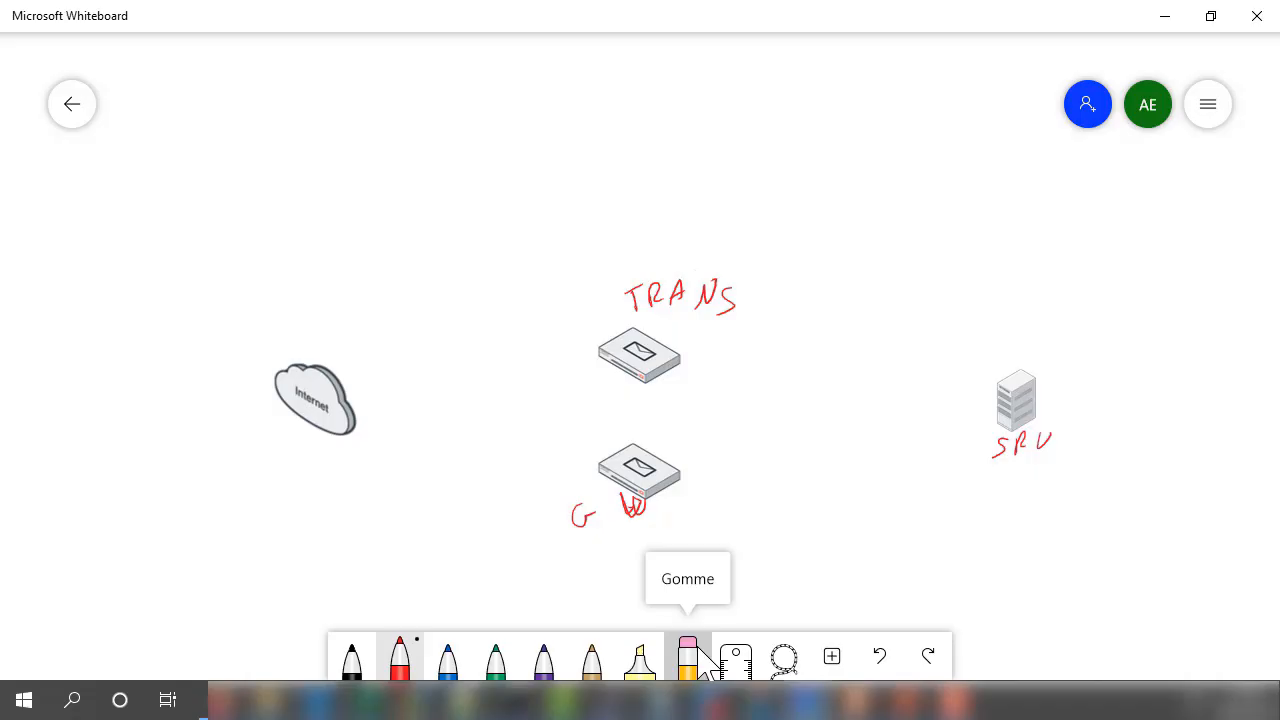
- Handwrite the domain MAIL.SECURE.MA beside the lower mail appliance and circle it in red
mouse_move(672, 438)
mouse_down()
mouse_move(680, 420)
mouse_move(703, 435)
mouse_up()
drag(691, 431, 714, 435)
mouse_move(707, 437)
mouse_down()
mouse_move(722, 433)
mouse_move(718, 413)
mouse_move(762, 421)
mouse_move(761, 436)
mouse_up()
click(753, 434)
drag(781, 421, 792, 436)
drag(807, 421, 806, 432)
mouse_move(817, 421)
mouse_down()
mouse_move(821, 436)
mouse_move(858, 440)
mouse_move(831, 457)
mouse_move(862, 455)
mouse_up()
click(849, 433)
click(816, 465)
drag(858, 466, 875, 461)
mouse_move(670, 414)
mouse_down()
mouse_move(842, 477)
mouse_move(880, 414)
mouse_move(708, 412)
mouse_move(686, 426)
mouse_up()
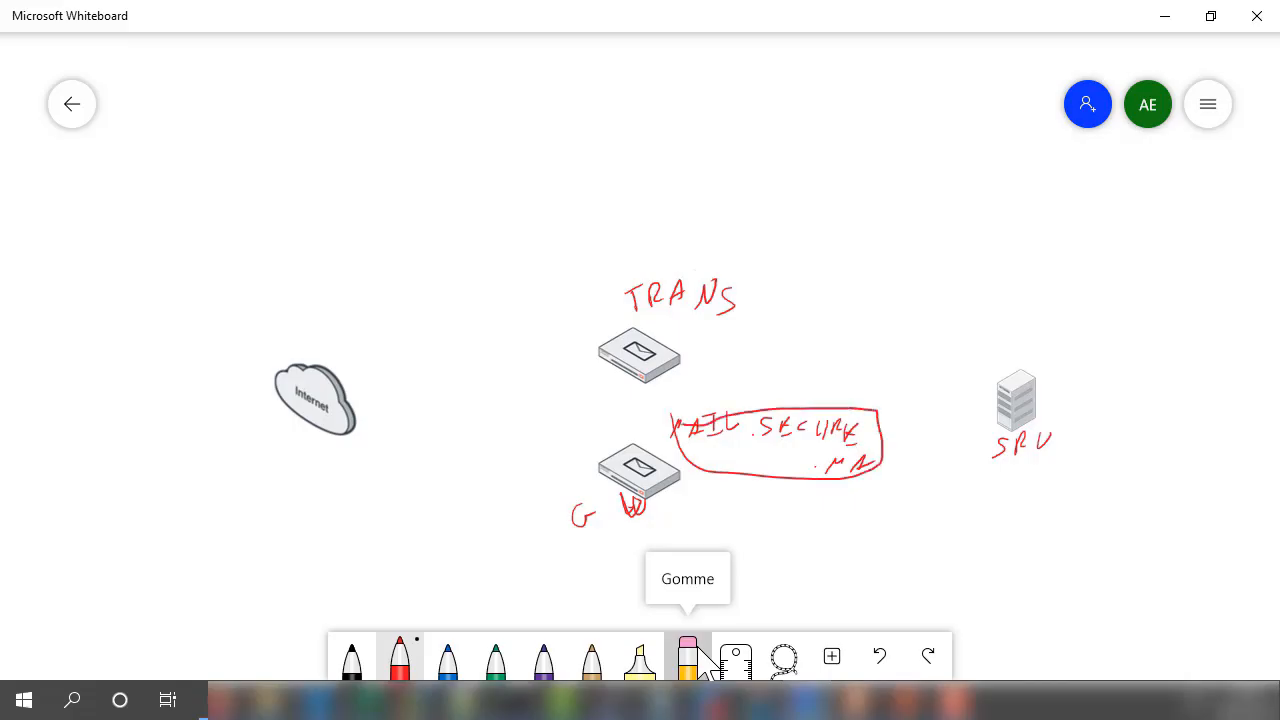
- Draw an arrow from the circled domain to the server and write the address 1.99 under SRV
drag(882, 448, 972, 455)
mouse_move(952, 441)
mouse_down()
mouse_move(972, 455)
mouse_move(963, 463)
mouse_move(1034, 465)
mouse_move(1031, 492)
mouse_move(1066, 478)
mouse_move(1063, 490)
mouse_up()
click(1048, 487)
drag(1087, 463, 1089, 484)
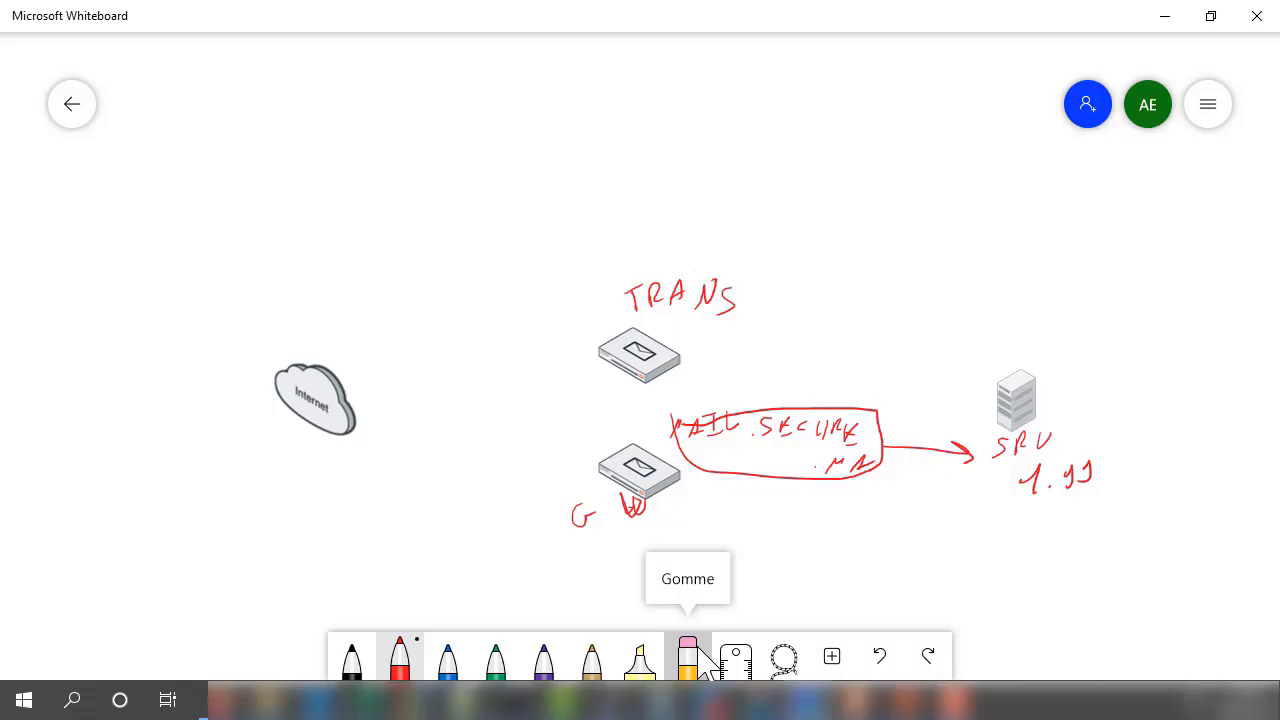
- Handwrite a second address, 1.100, below the 1.99 address in red ink
click(1029, 551)
drag(1009, 549, 1084, 552)
drag(1094, 536, 1070, 551)
drag(1062, 470, 1068, 477)
- Draw a red box above the server, write SOURCE inside it and point an arrow from 1.99 to the box
mouse_move(1108, 258)
mouse_down()
mouse_move(1130, 318)
mouse_move(1217, 288)
mouse_move(1108, 260)
mouse_up()
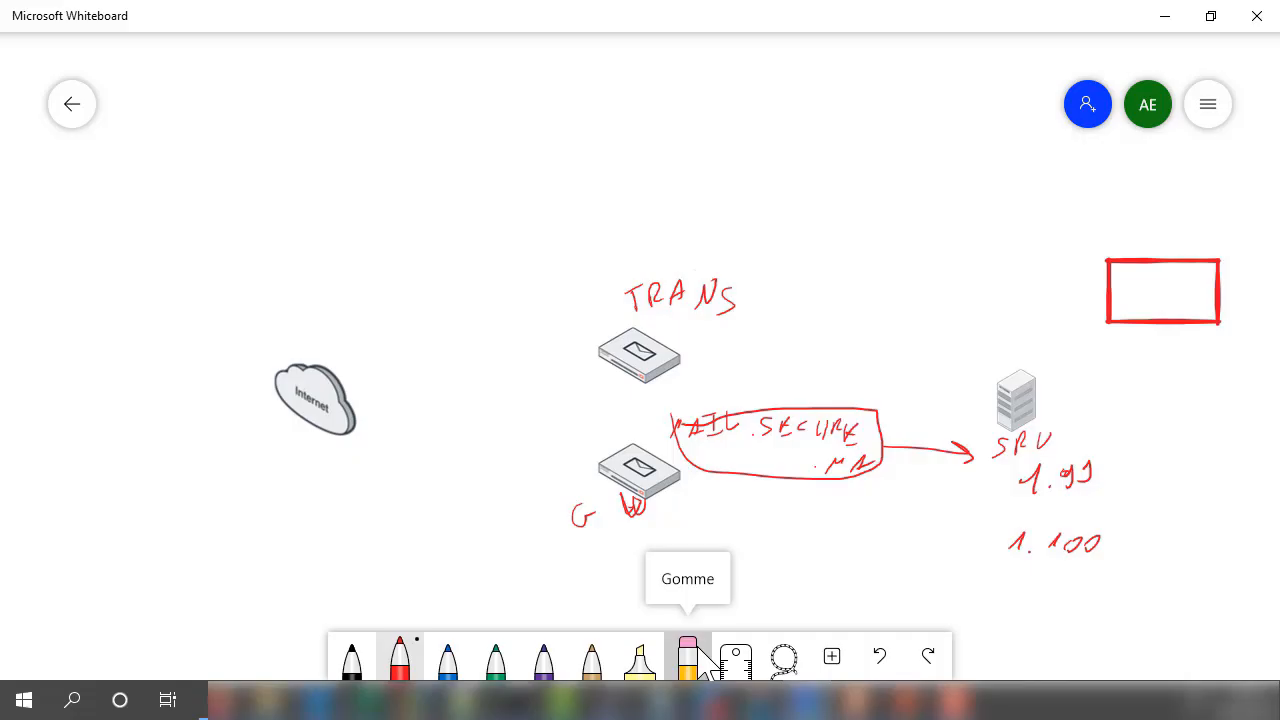
drag(1122, 292, 1163, 299)
drag(1077, 452, 1149, 328)
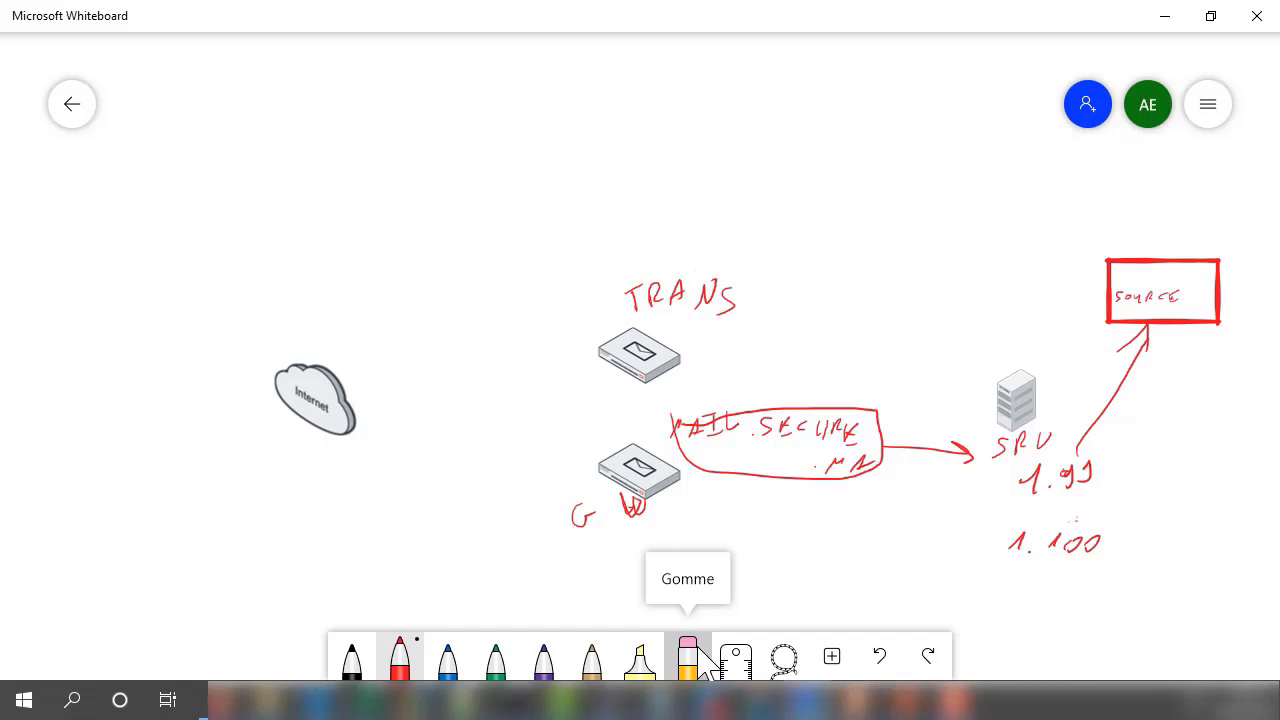
- Circle the 1.100 address and draw arrows from the circled domain toward both 1.100 and 1.99
mouse_move(1064, 516)
mouse_down()
mouse_move(1000, 570)
mouse_move(1030, 518)
mouse_move(881, 539)
mouse_up()
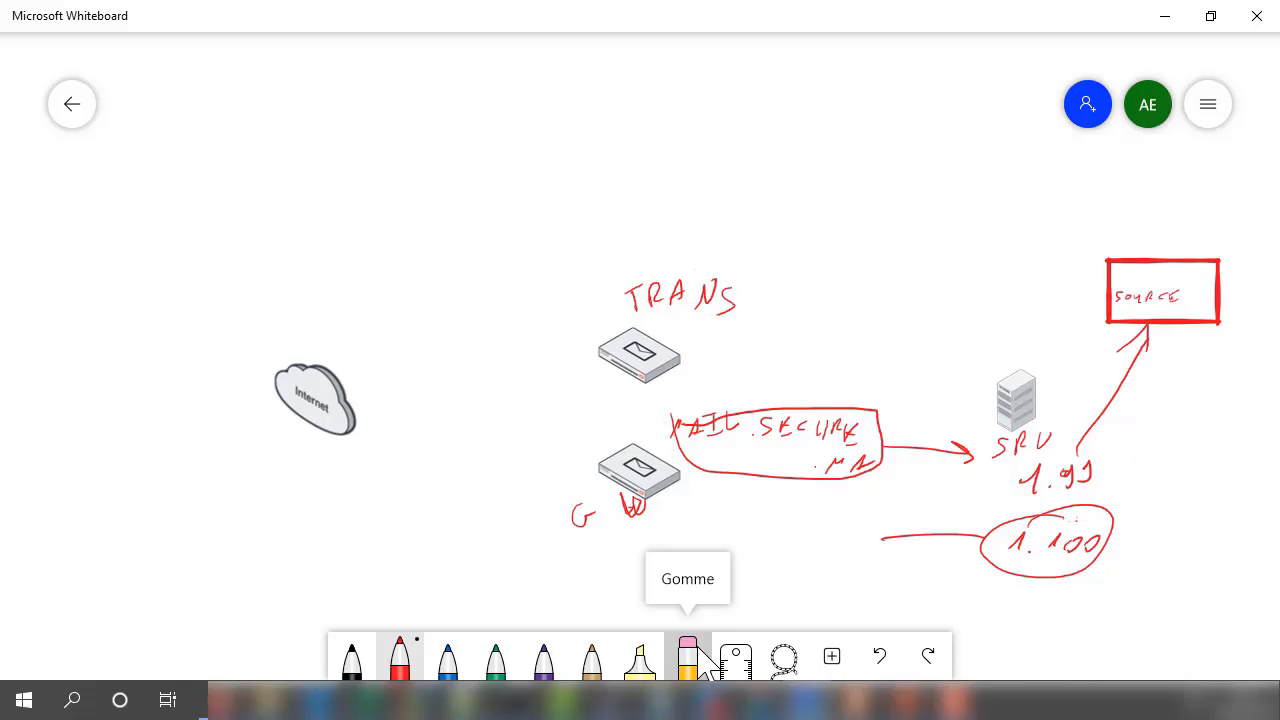
mouse_move(846, 484)
mouse_down()
mouse_move(912, 530)
mouse_move(883, 539)
mouse_up()
mouse_move(872, 470)
mouse_down()
mouse_move(980, 473)
mouse_move(950, 488)
mouse_up()
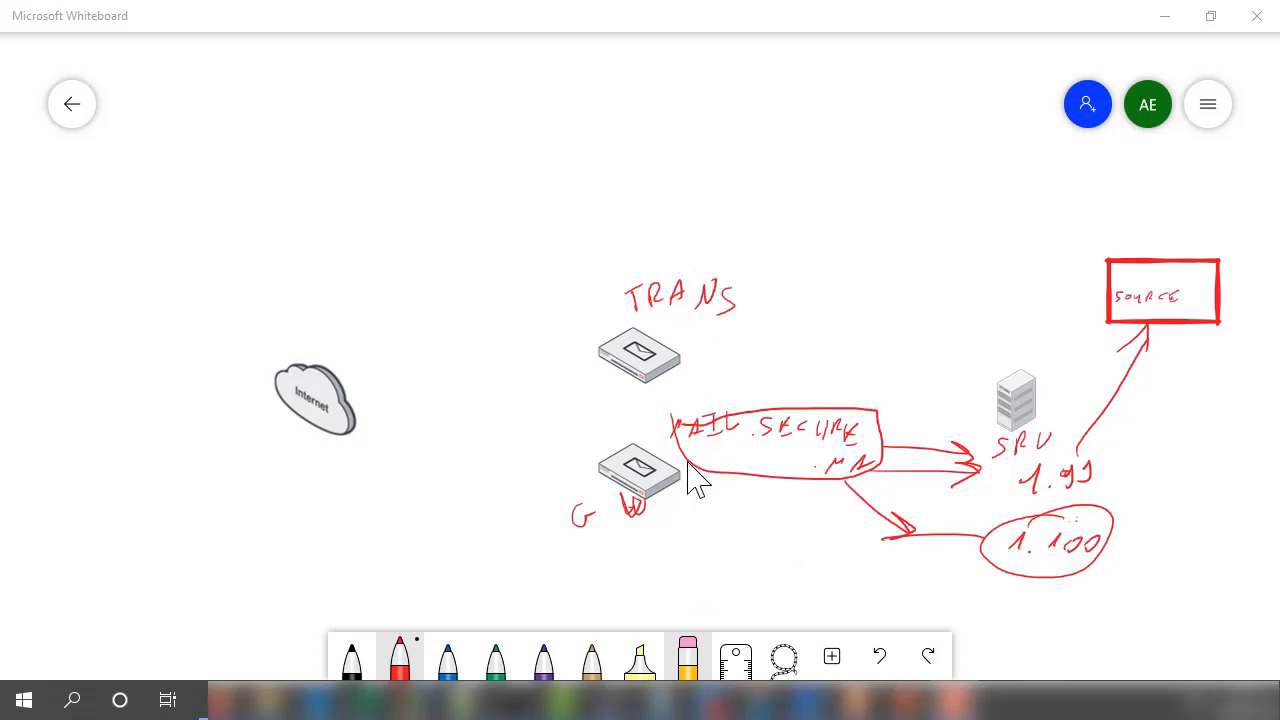
- Erase all red handwritten annotations from the network diagram, leaving only the device icons
click(709, 429)
mouse_move(709, 429)
mouse_down()
mouse_move(712, 447)
mouse_move(709, 428)
mouse_up()
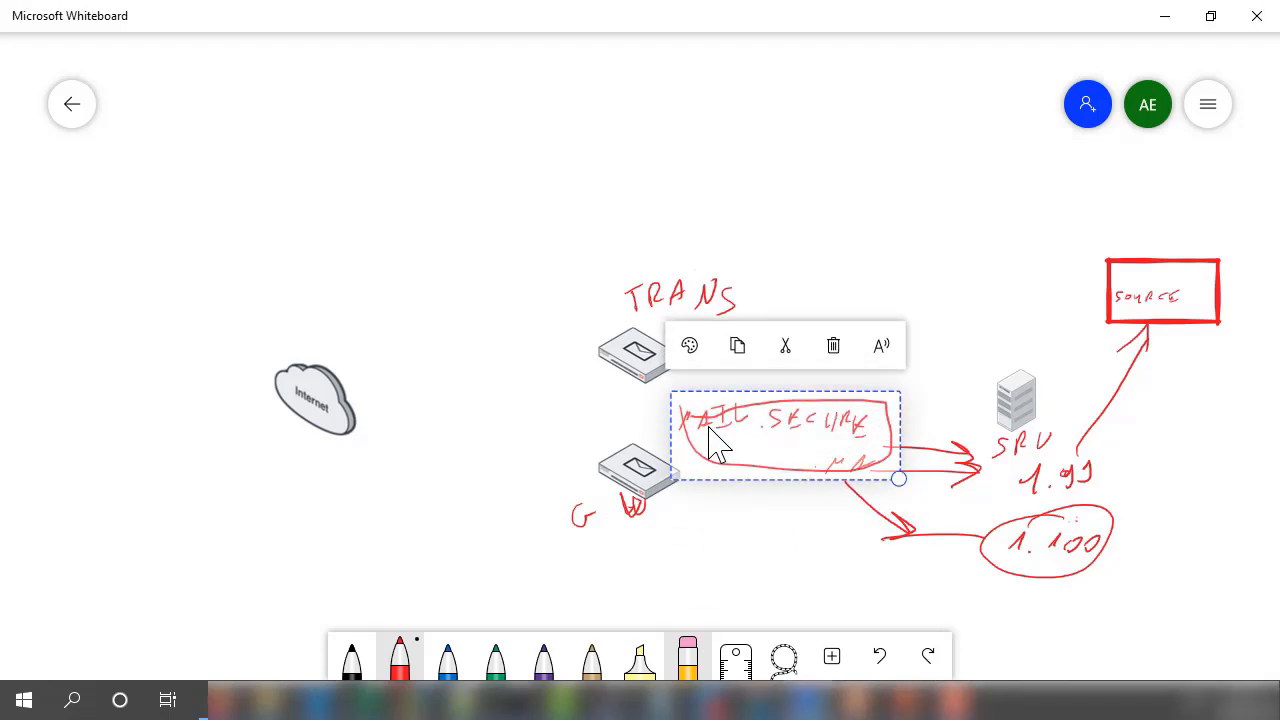
click(709, 428)
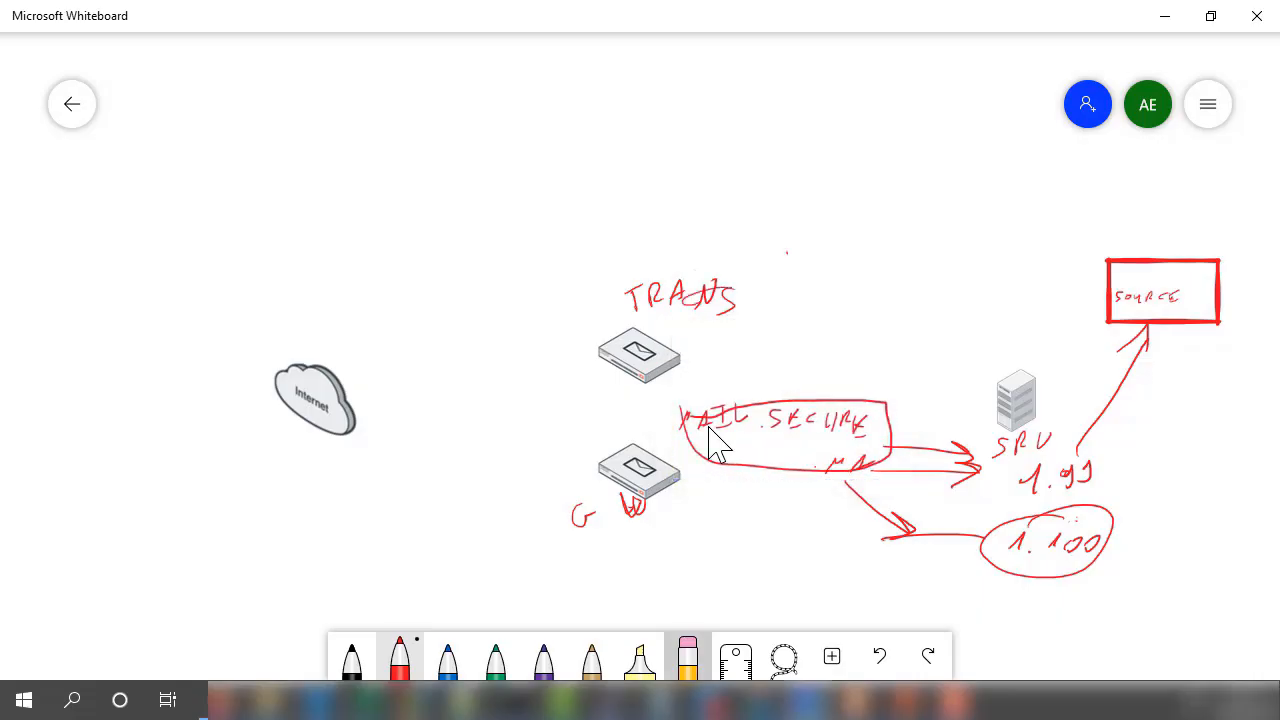
click(687, 657)
mouse_move(640, 503)
mouse_down()
mouse_move(600, 512)
mouse_move(600, 529)
mouse_move(703, 394)
mouse_move(814, 471)
mouse_move(896, 466)
mouse_move(1043, 529)
mouse_move(1186, 329)
mouse_move(1160, 292)
mouse_up()
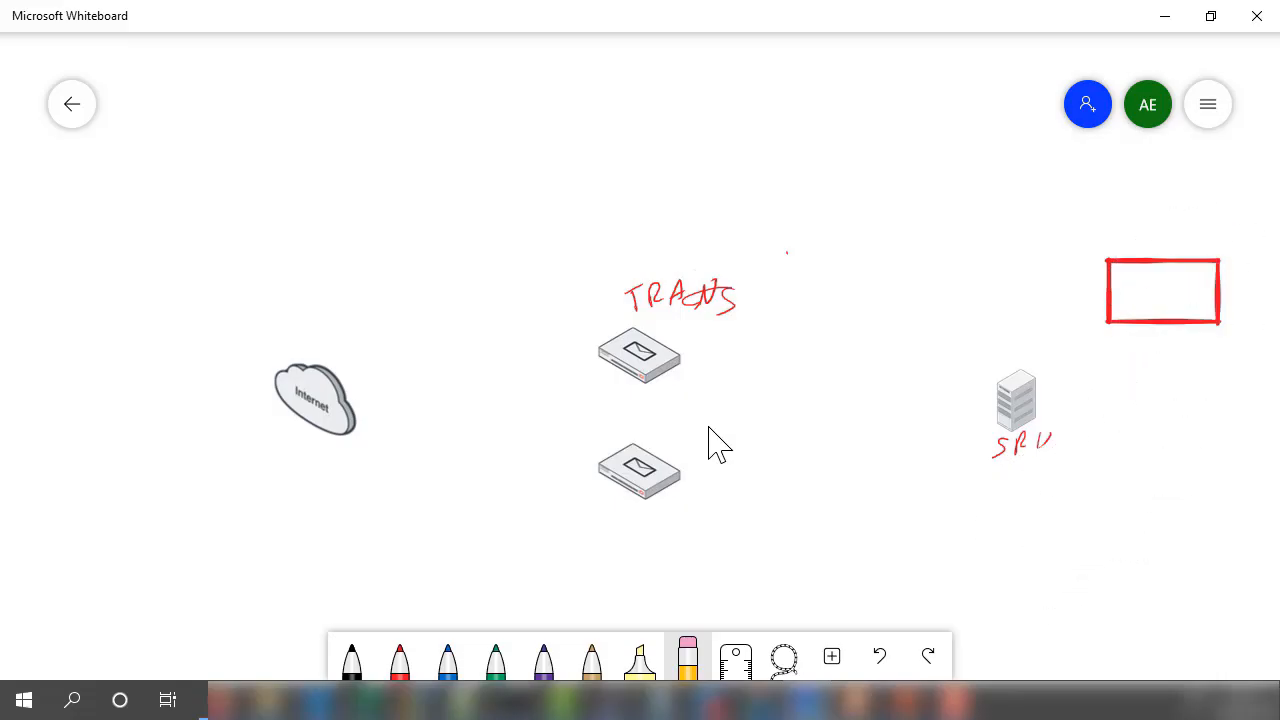
mouse_move(995, 455)
mouse_down()
mouse_move(1063, 434)
mouse_move(883, 409)
mouse_move(737, 343)
mouse_move(803, 276)
mouse_move(640, 300)
mouse_move(575, 365)
mouse_up()
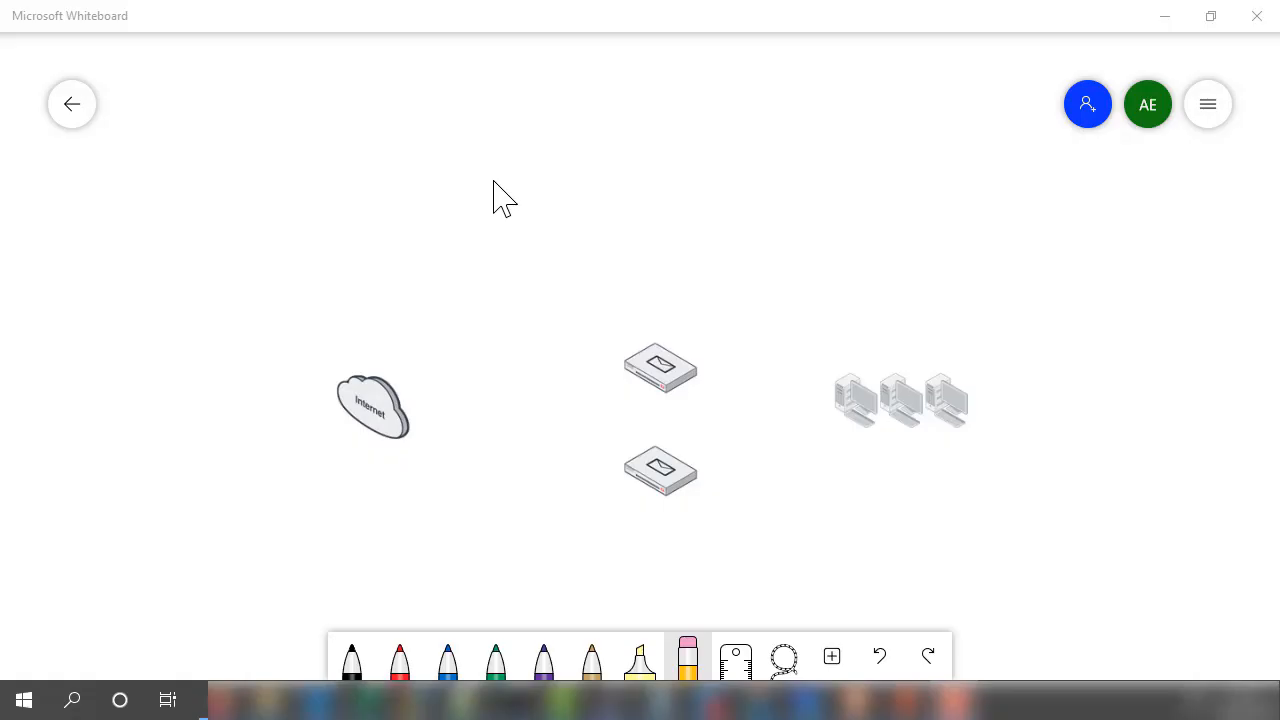
- Handwrite the domain @X.Y above the upper mail appliance in blue ink
click(449, 660)
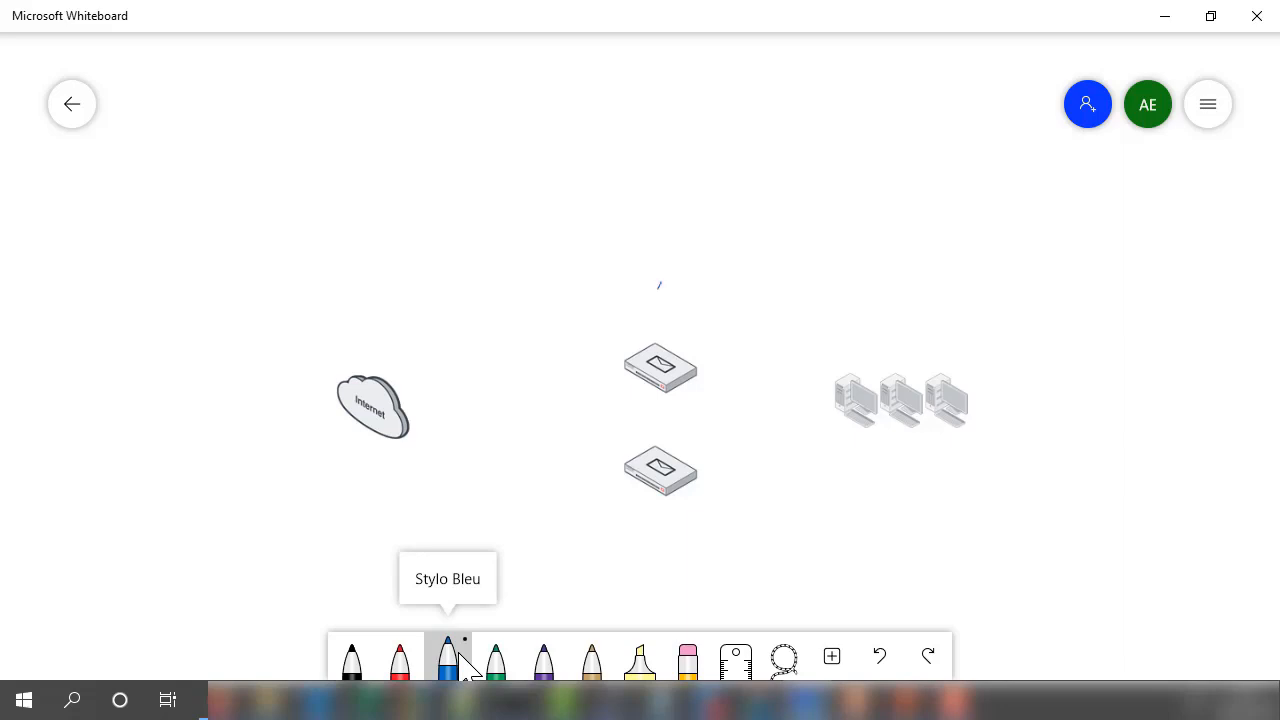
drag(658, 289, 652, 300)
mouse_move(647, 282)
mouse_down()
mouse_move(667, 298)
mouse_move(700, 294)
mouse_up()
mouse_move(710, 280)
mouse_down()
mouse_move(677, 316)
mouse_move(626, 306)
mouse_up()
mouse_move(624, 281)
mouse_down()
mouse_move(622, 311)
mouse_move(592, 320)
mouse_up()
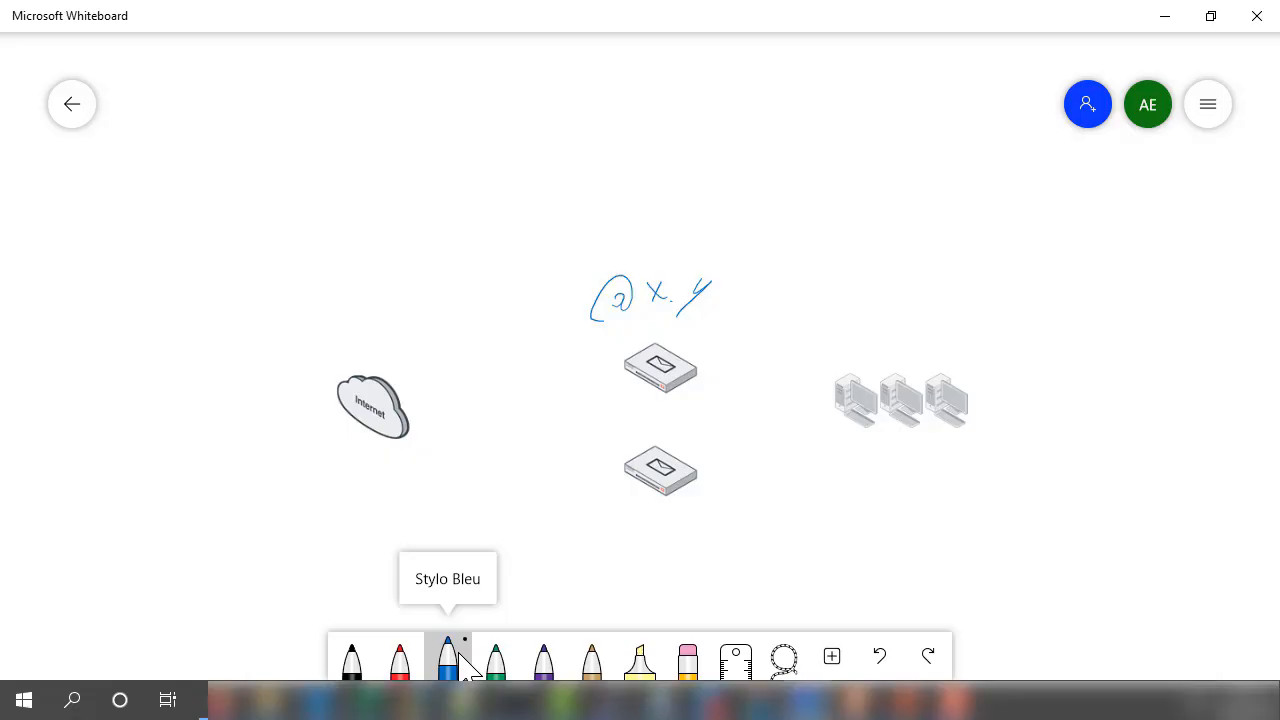
- Handwrite the subnet 10.1.1.0/24 under the three workstations in blue ink
mouse_move(834, 444)
mouse_down()
mouse_move(837, 456)
mouse_move(940, 462)
mouse_up()
mouse_move(966, 434)
mouse_down()
mouse_move(946, 475)
mouse_move(984, 468)
mouse_up()
drag(993, 452, 1001, 464)
drag(998, 452, 994, 485)
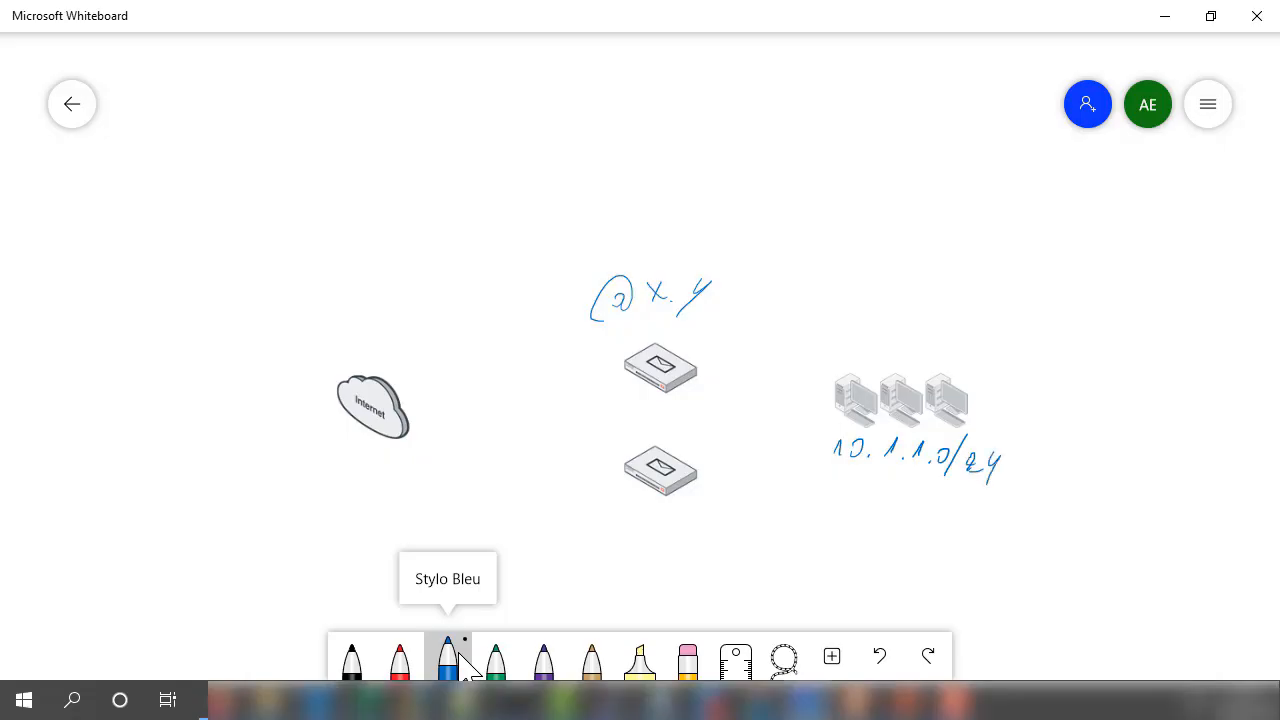
- Draw a blue box containing SOURCE 10.1.1.0/24, with an arrow to the workstations and a second line leading down
mouse_move(1013, 243)
mouse_down()
mouse_move(1013, 300)
mouse_move(1140, 306)
mouse_move(1244, 244)
mouse_move(1192, 198)
mouse_move(1050, 186)
mouse_move(1015, 272)
mouse_up()
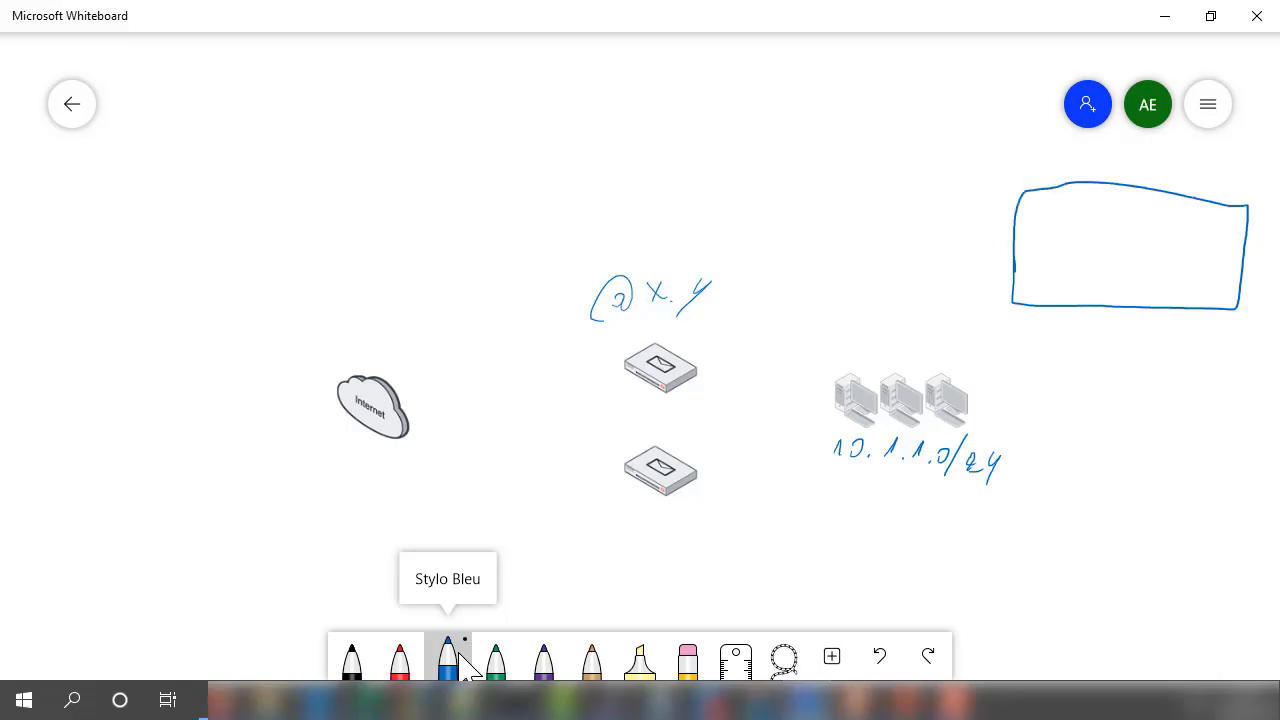
mouse_move(1033, 229)
mouse_down()
mouse_move(1025, 240)
mouse_move(1076, 243)
mouse_move(1107, 229)
mouse_up()
mouse_move(1041, 305)
mouse_down()
mouse_move(988, 374)
mouse_move(1015, 368)
mouse_up()
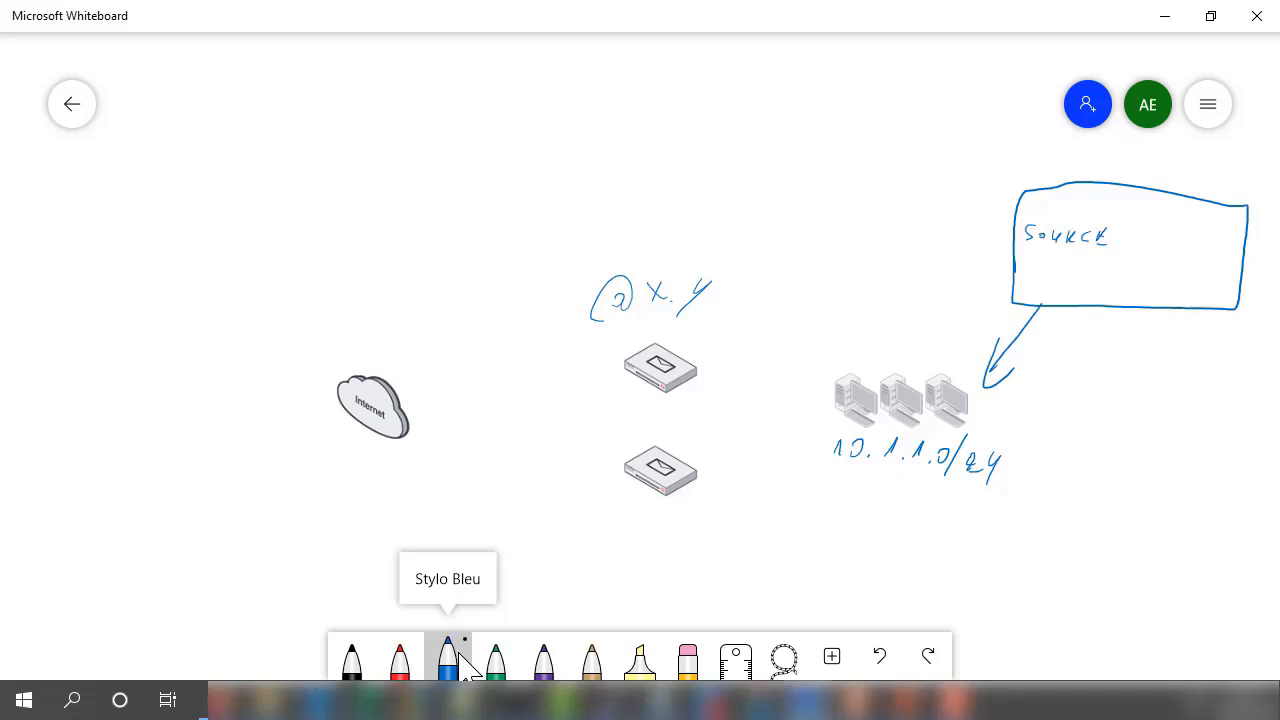
mouse_move(1036, 262)
mouse_down()
mouse_move(1041, 274)
mouse_move(1114, 279)
mouse_up()
mouse_move(1119, 276)
mouse_down()
mouse_move(1160, 294)
mouse_move(1065, 460)
mouse_up()
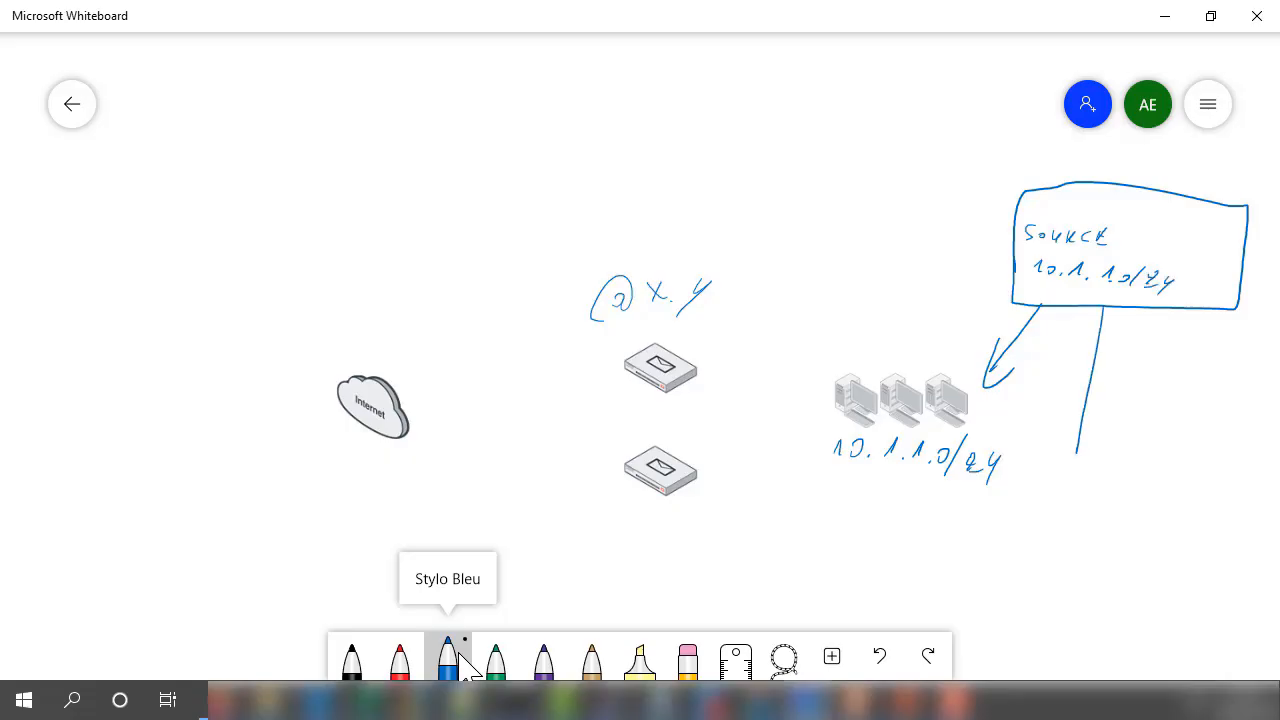
- Finish the second arrow from the source box, write 192.168.1.0/24 beneath it and cross the arrow out in red
drag(1071, 402, 1093, 422)
mouse_move(991, 508)
mouse_down()
mouse_move(995, 524)
mouse_move(1061, 512)
mouse_up()
mouse_move(1082, 498)
mouse_down()
mouse_move(1077, 513)
mouse_move(1091, 520)
mouse_move(1150, 518)
mouse_move(1145, 536)
mouse_move(1184, 520)
mouse_up()
drag(1186, 510, 1198, 518)
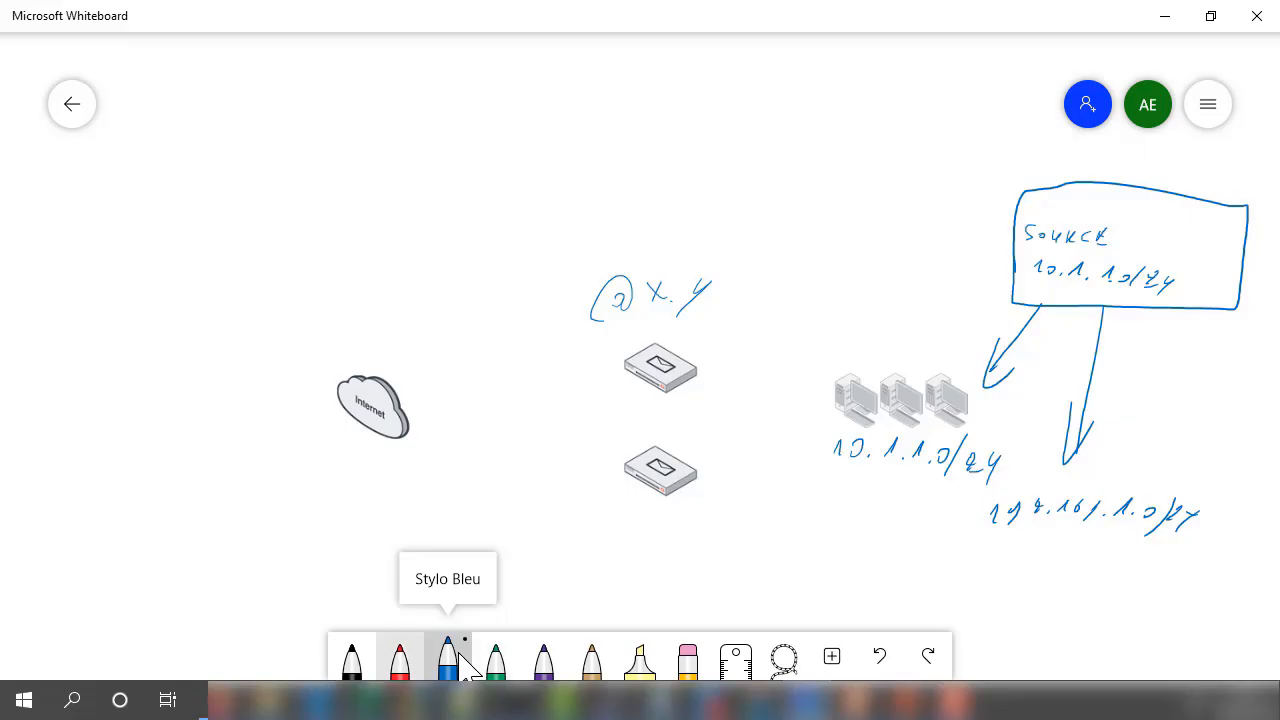
click(400, 658)
mouse_move(1108, 368)
mouse_down()
mouse_move(1076, 386)
mouse_move(1094, 404)
mouse_up()
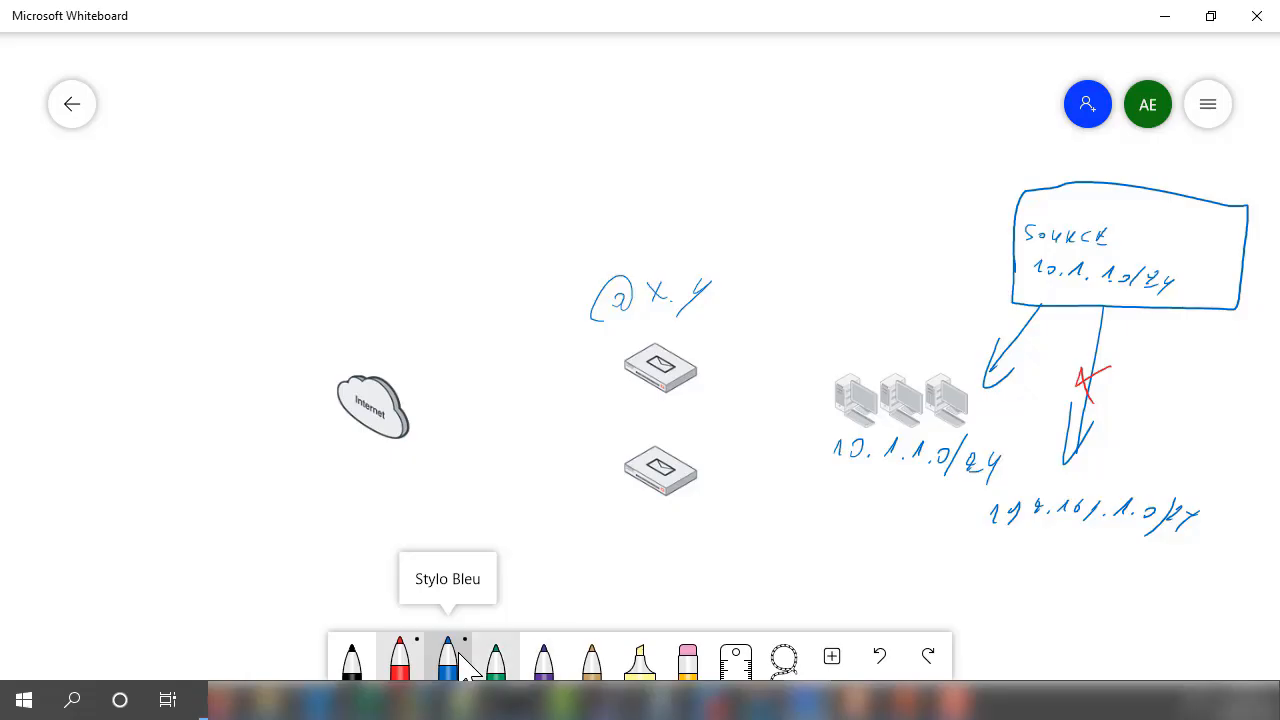
click(455, 662)
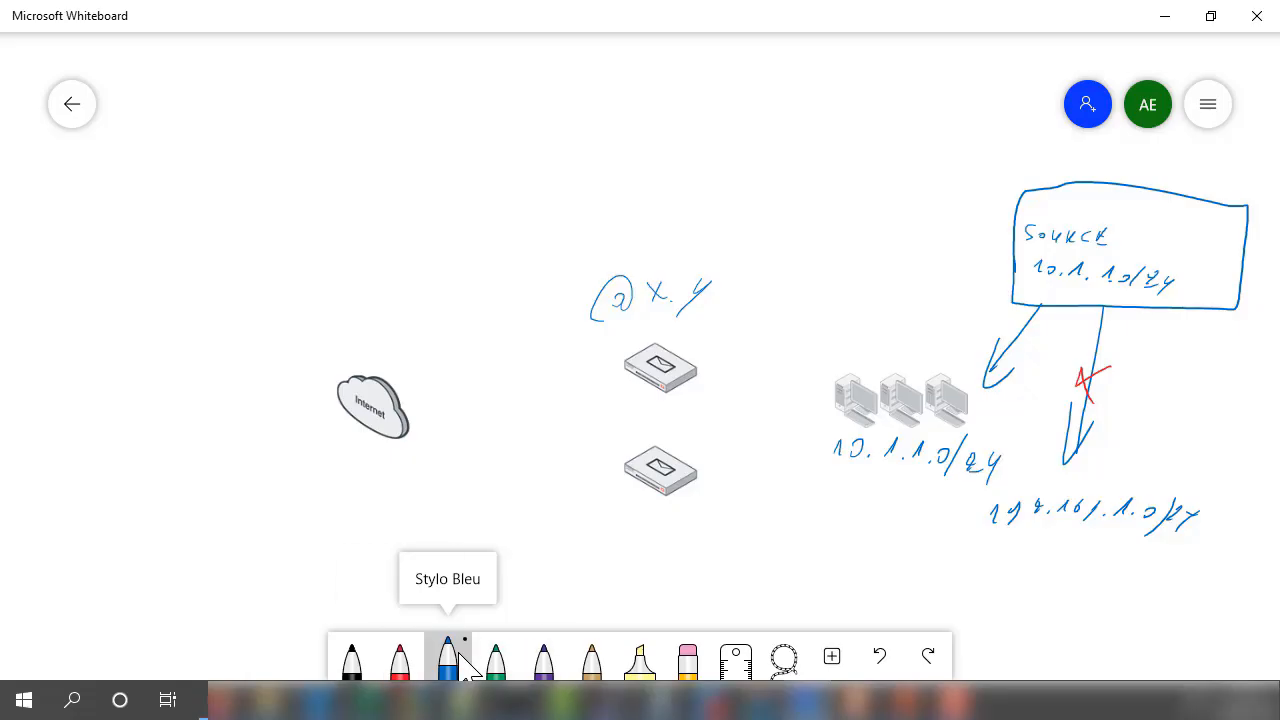
mouse_move(1000, 432)
mouse_down()
mouse_move(938, 430)
mouse_move(862, 510)
mouse_move(958, 432)
mouse_move(944, 436)
mouse_up()
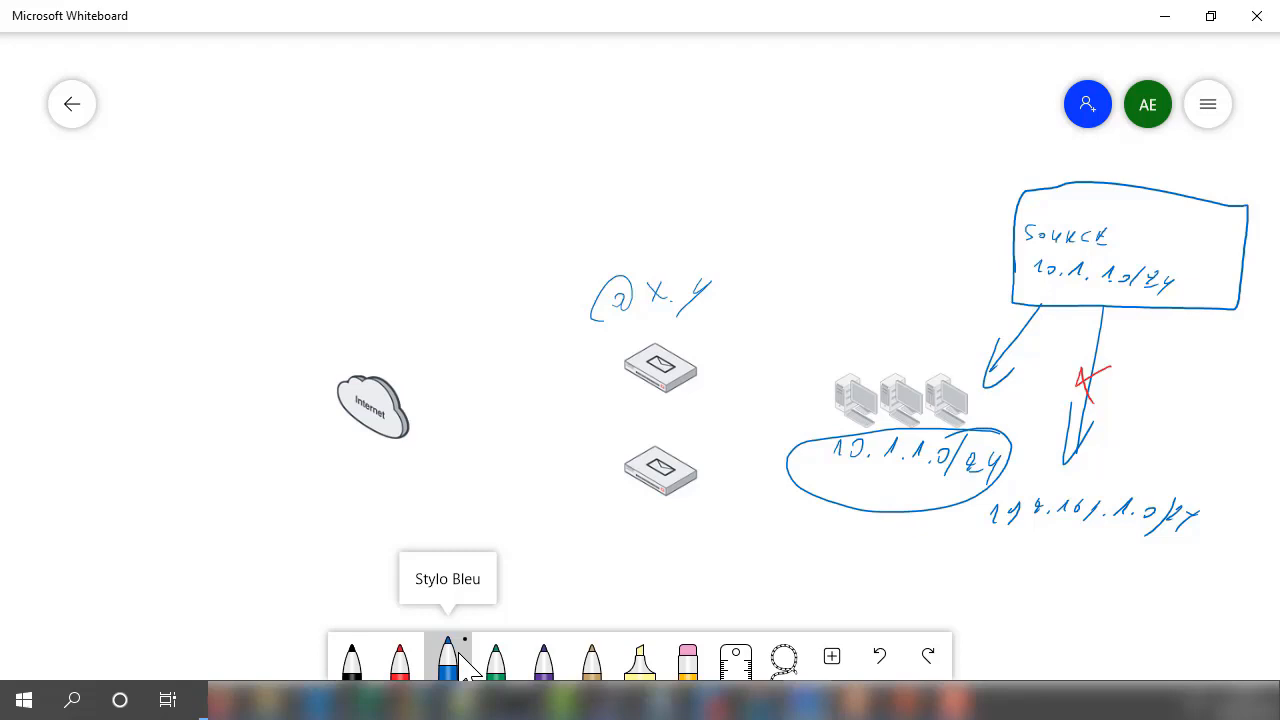
mouse_move(1012, 168)
mouse_down()
mouse_move(1003, 180)
mouse_move(1064, 162)
mouse_move(1122, 176)
mouse_up()
mouse_move(1124, 178)
mouse_down()
mouse_move(1174, 168)
mouse_move(1182, 192)
mouse_move(1212, 166)
mouse_move(1162, 176)
mouse_up()
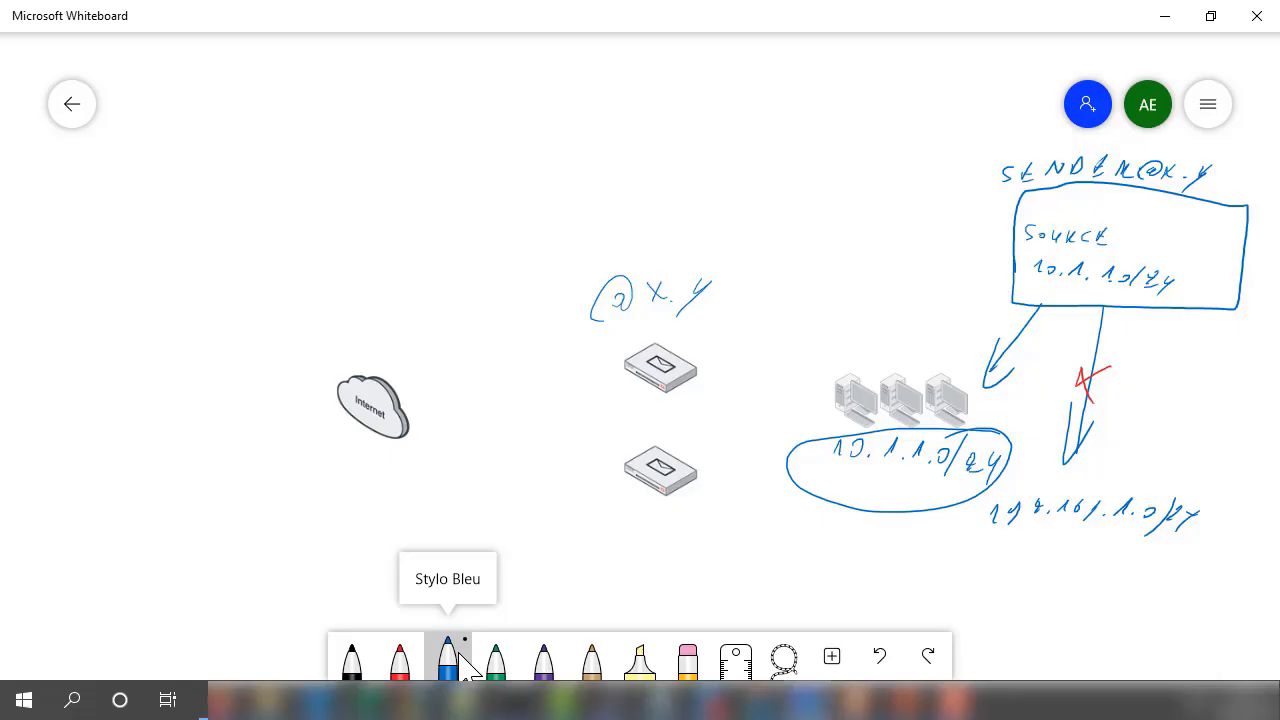
- Draw a blue path from the workstations through the upper mail appliance to the Internet cloud, and mark the lower appliance with the red pen
mouse_move(844, 430)
mouse_down()
mouse_move(664, 388)
mouse_move(440, 447)
mouse_move(464, 412)
mouse_up()
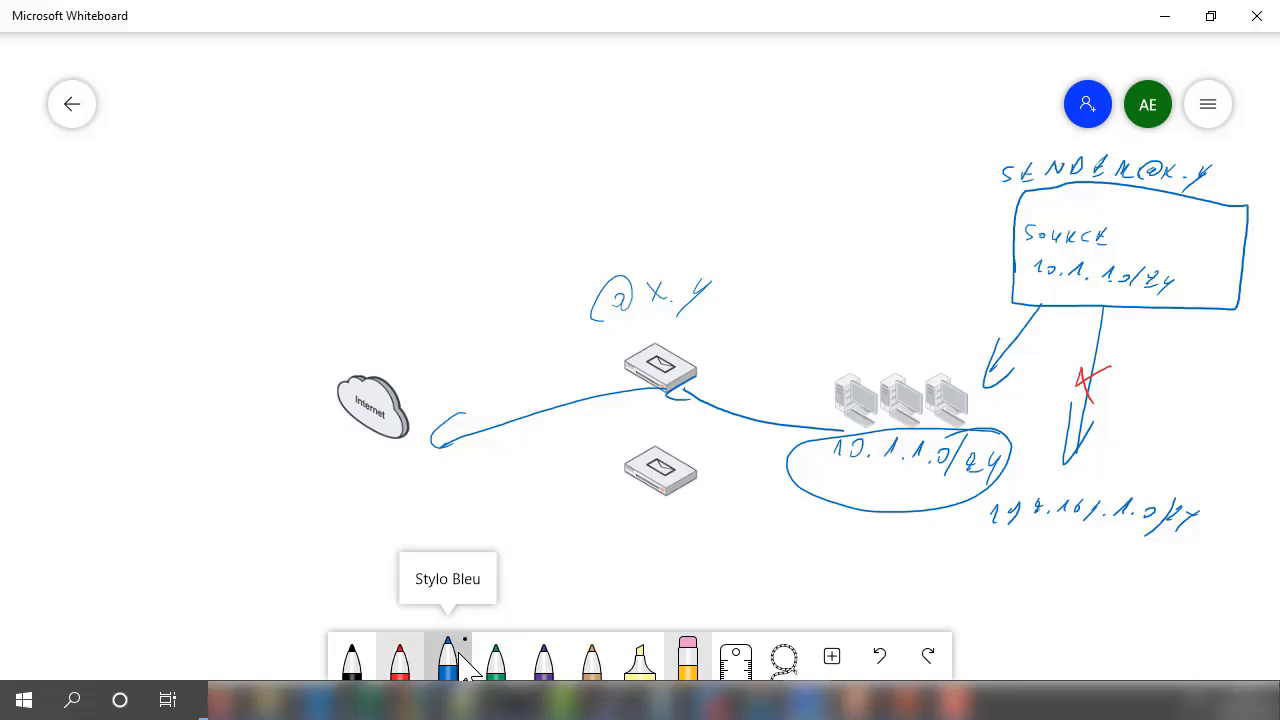
click(400, 660)
mouse_move(696, 440)
mouse_down()
mouse_move(667, 473)
mouse_move(695, 500)
mouse_up()
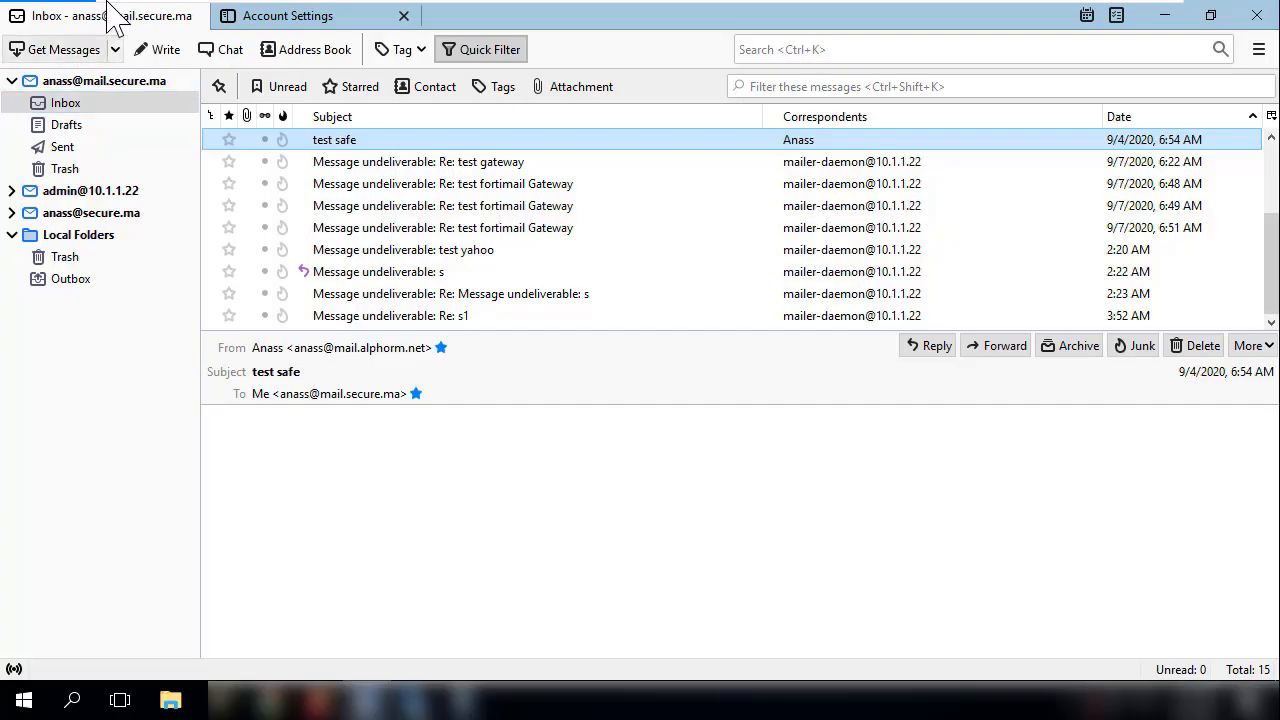
- In Thunderbird, review the outgoing SMTP server settings of the first mail account and return to its inbox
click(218, 22)
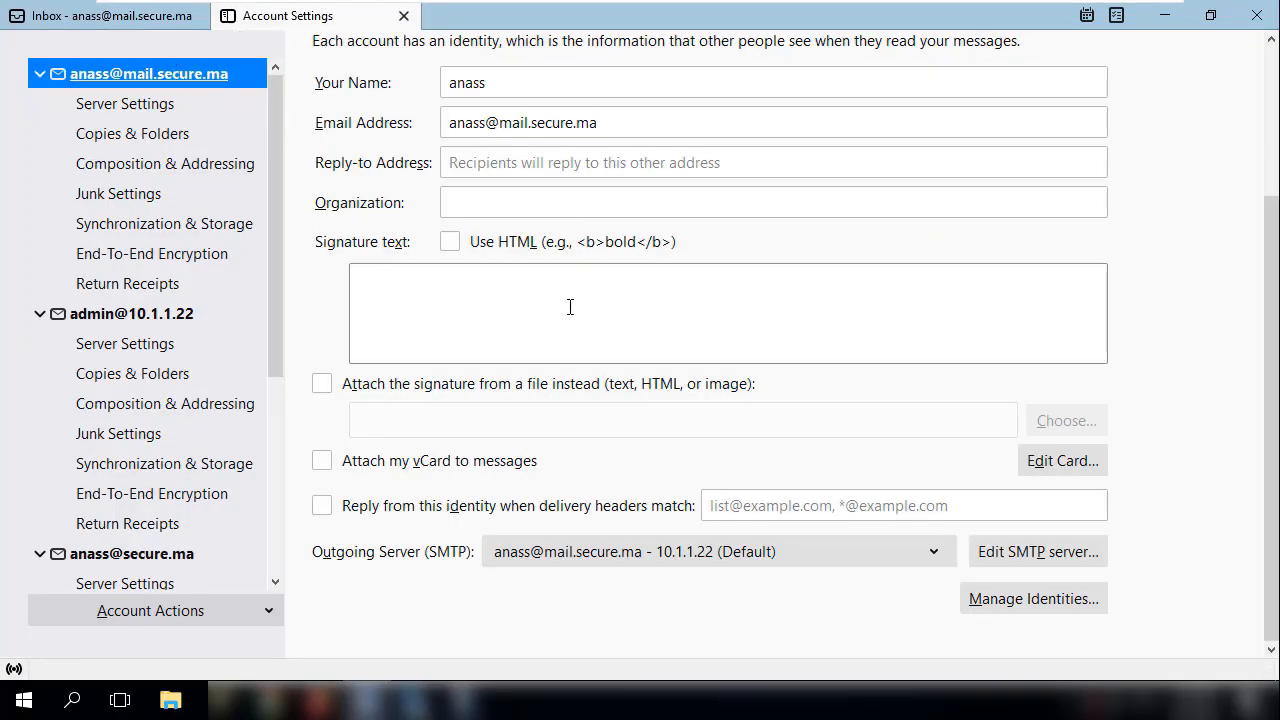
scroll(1014, 597, up, 2)
scroll(1016, 597, down, 1)
scroll(1018, 597, down, 1)
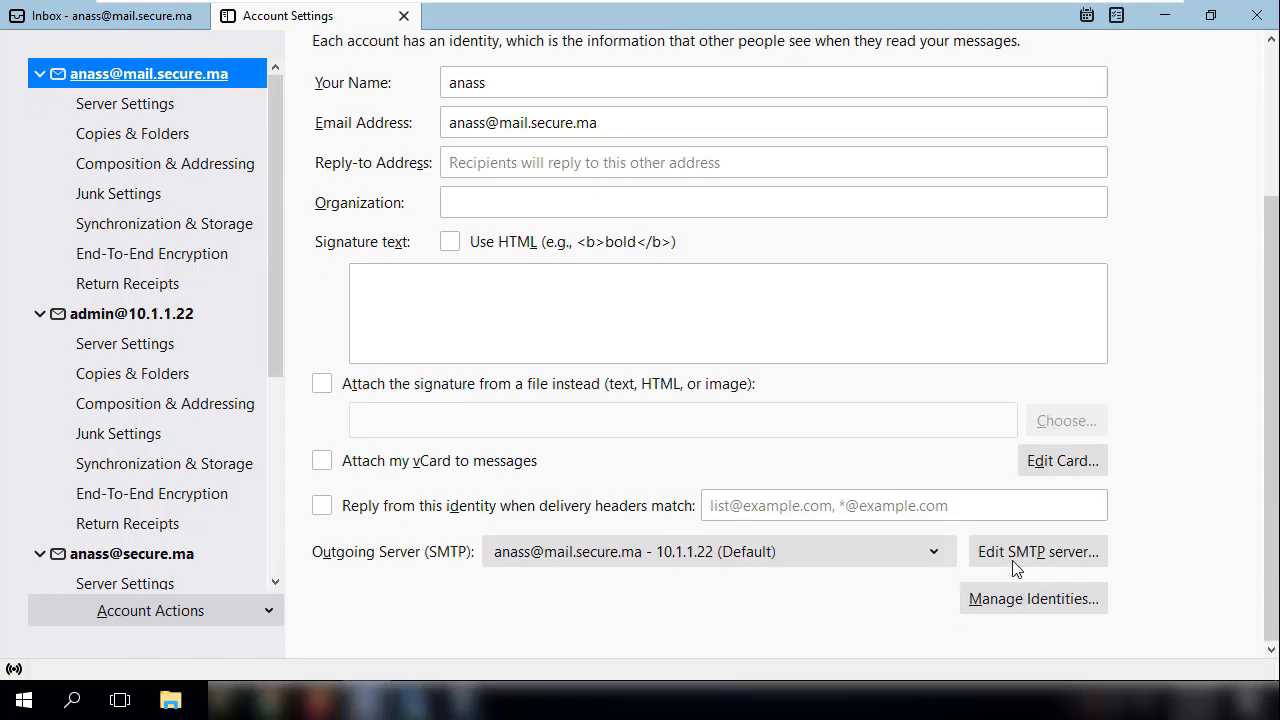
click(1013, 556)
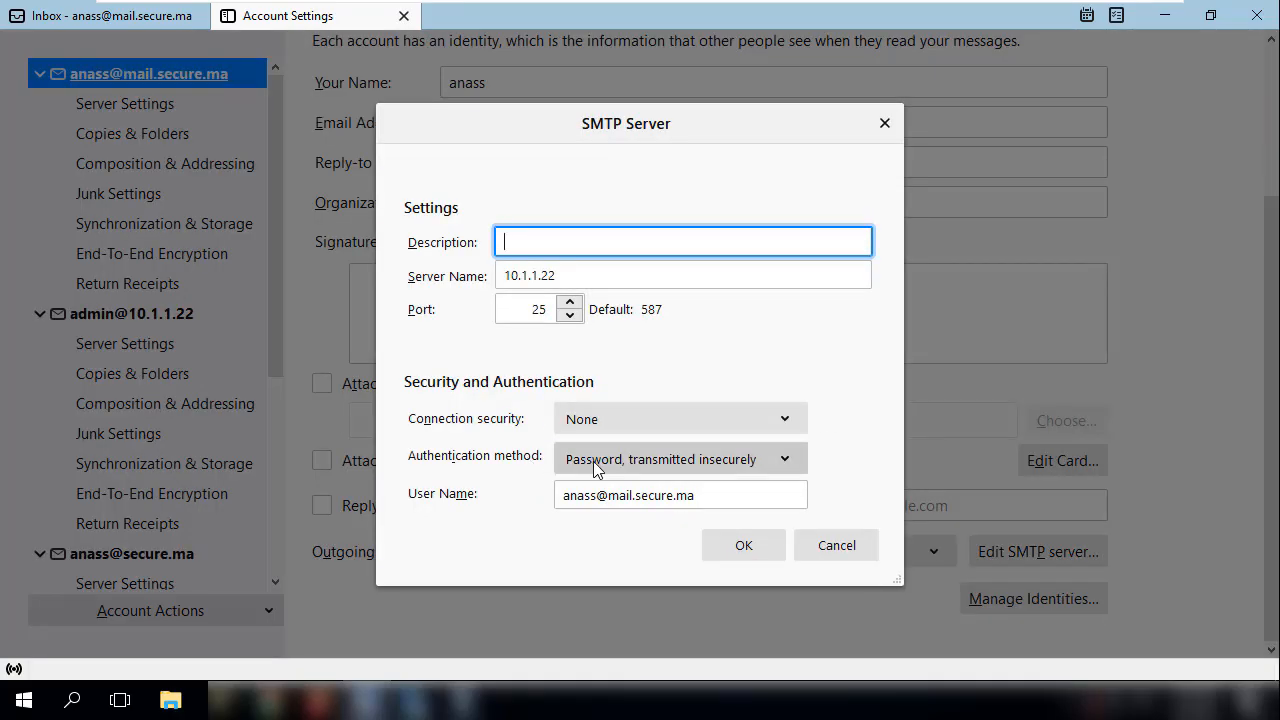
click(836, 545)
click(110, 15)
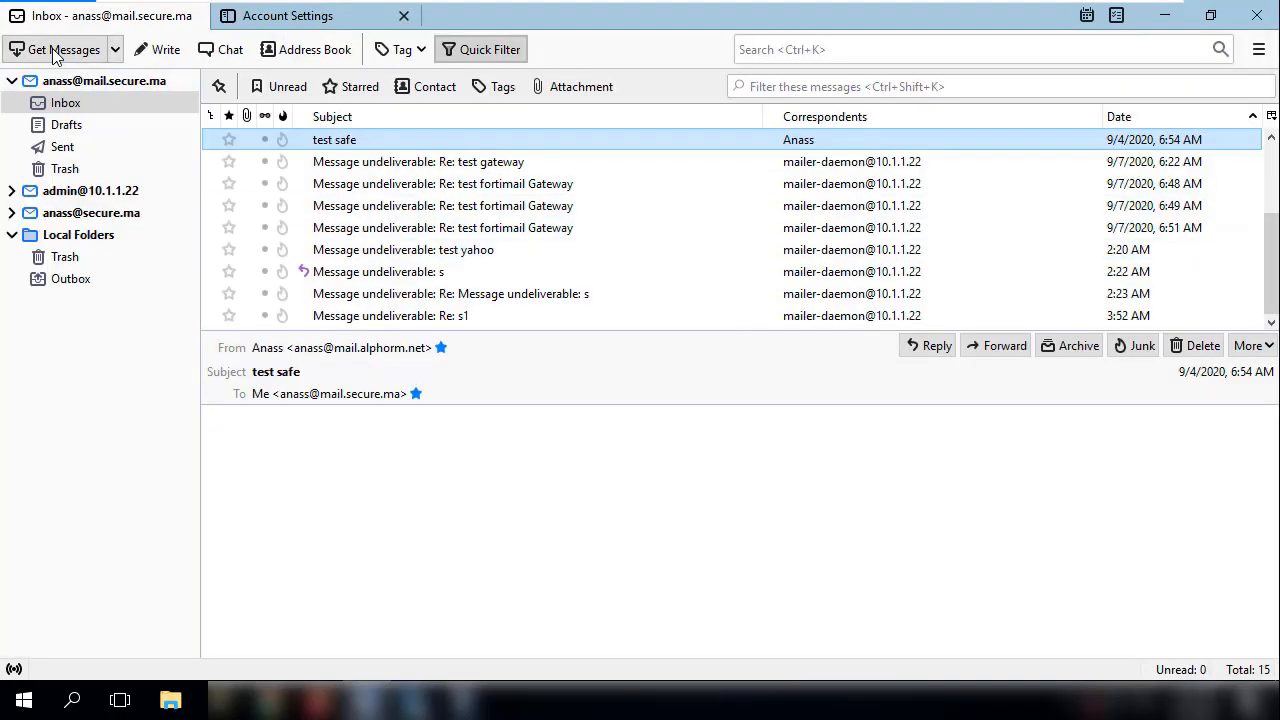
- Set the server name of the first account's outgoing SMTP server to 192.168.1.99
click(245, 15)
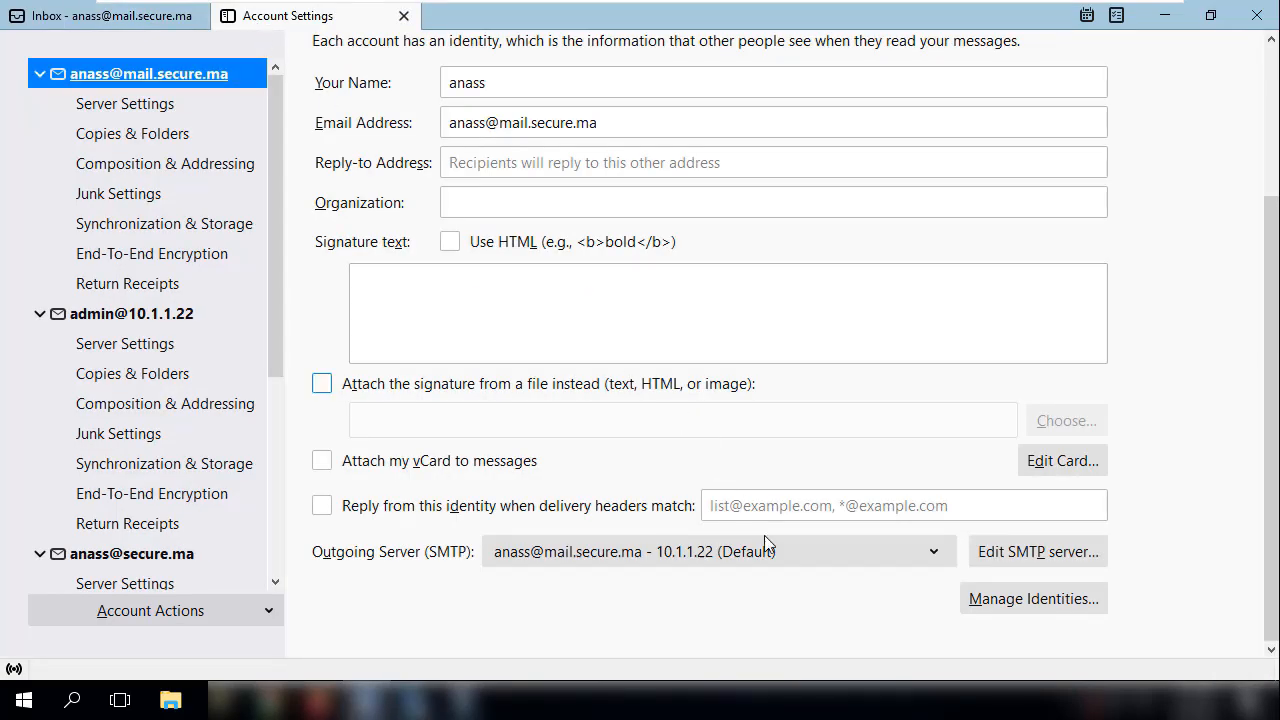
click(1066, 552)
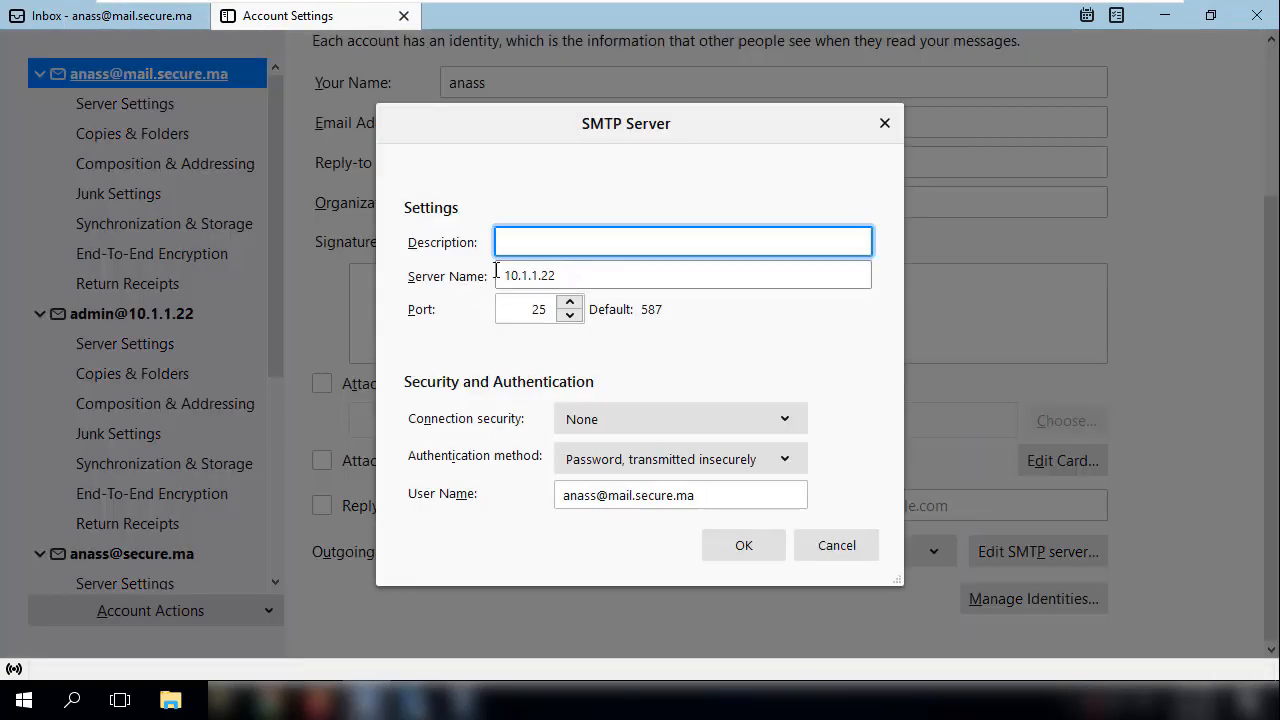
key(Tab)
text(192.1)
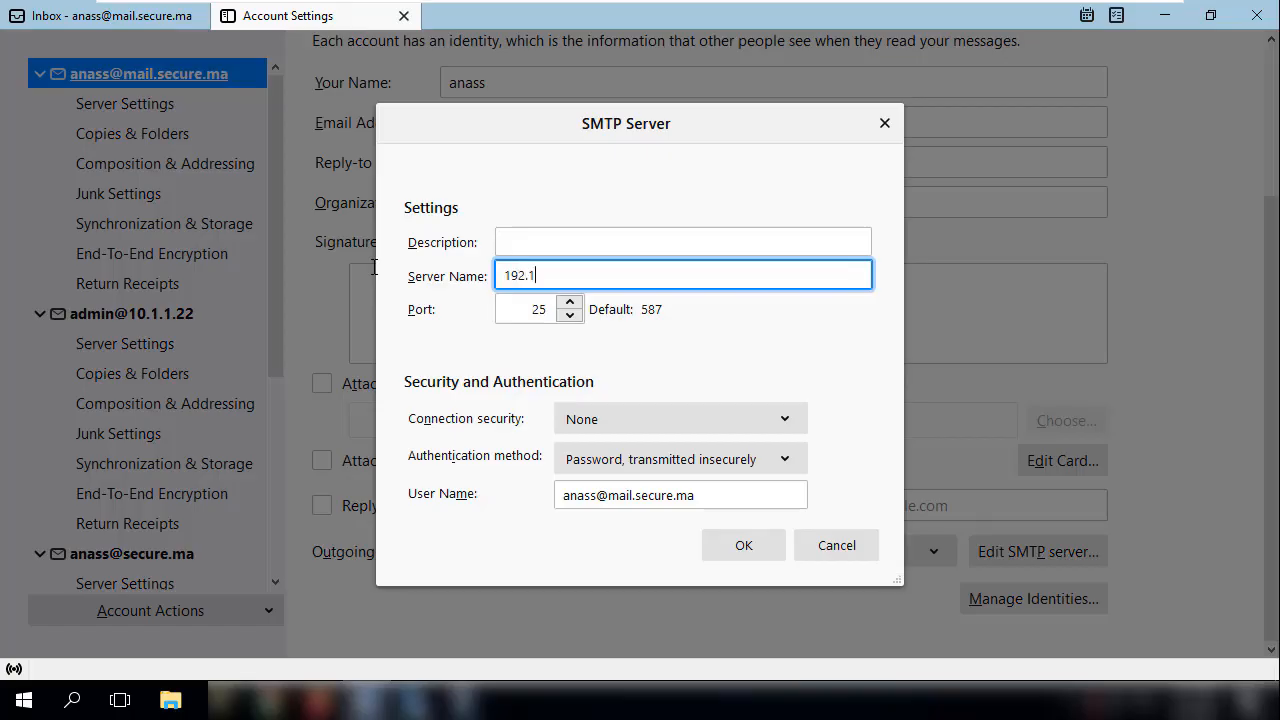
text(68.1.99)
click(728, 541)
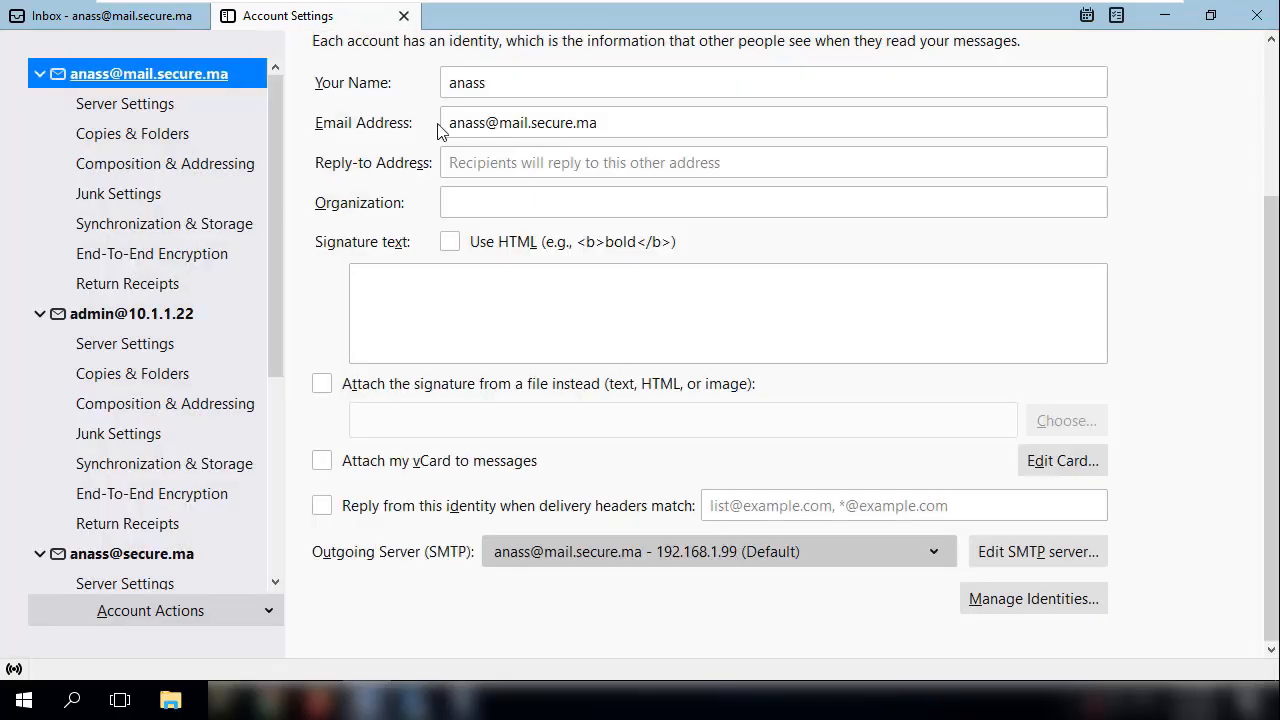
- Return to the mail view and fetch new messages for the first account
click(163, 22)
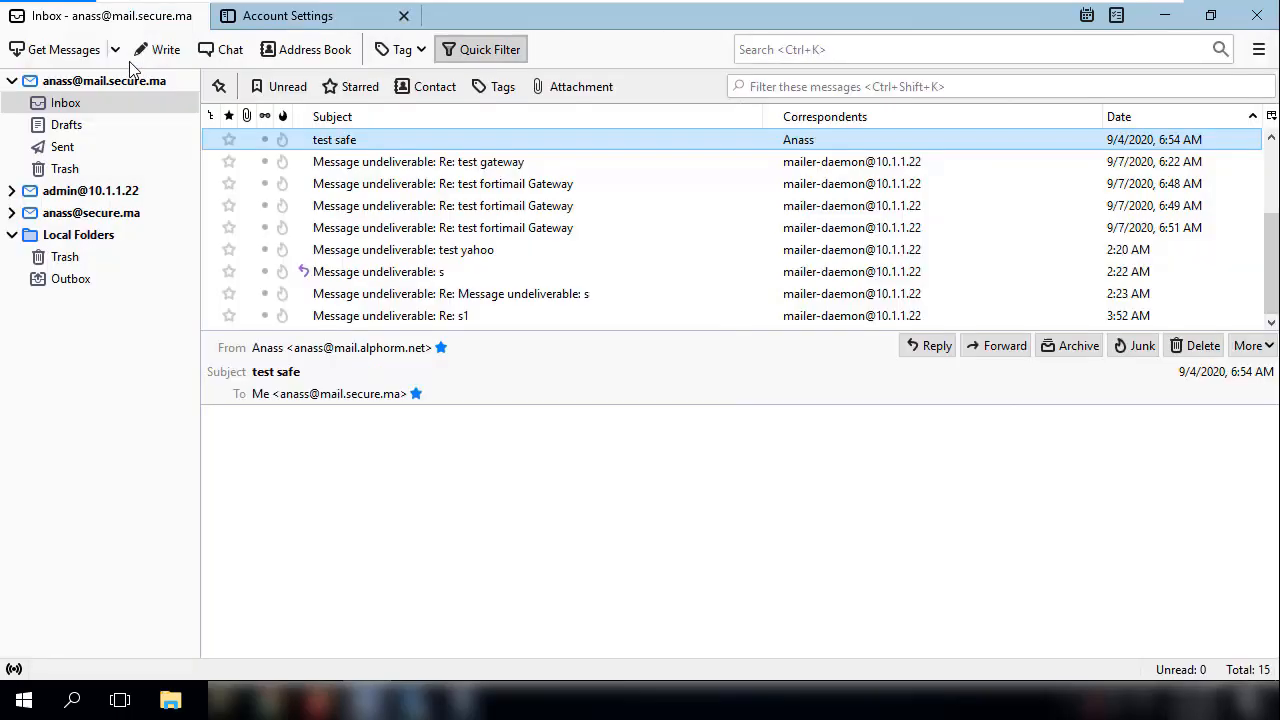
click(77, 82)
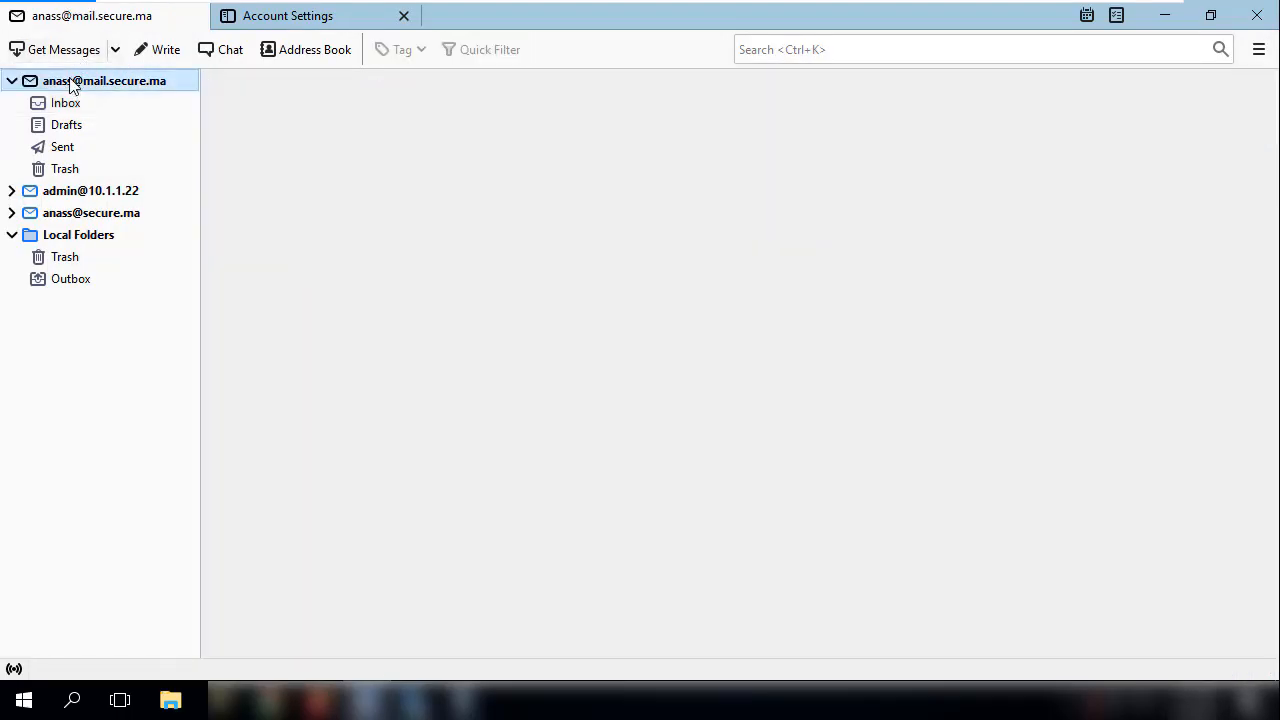
click(67, 58)
click(67, 58)
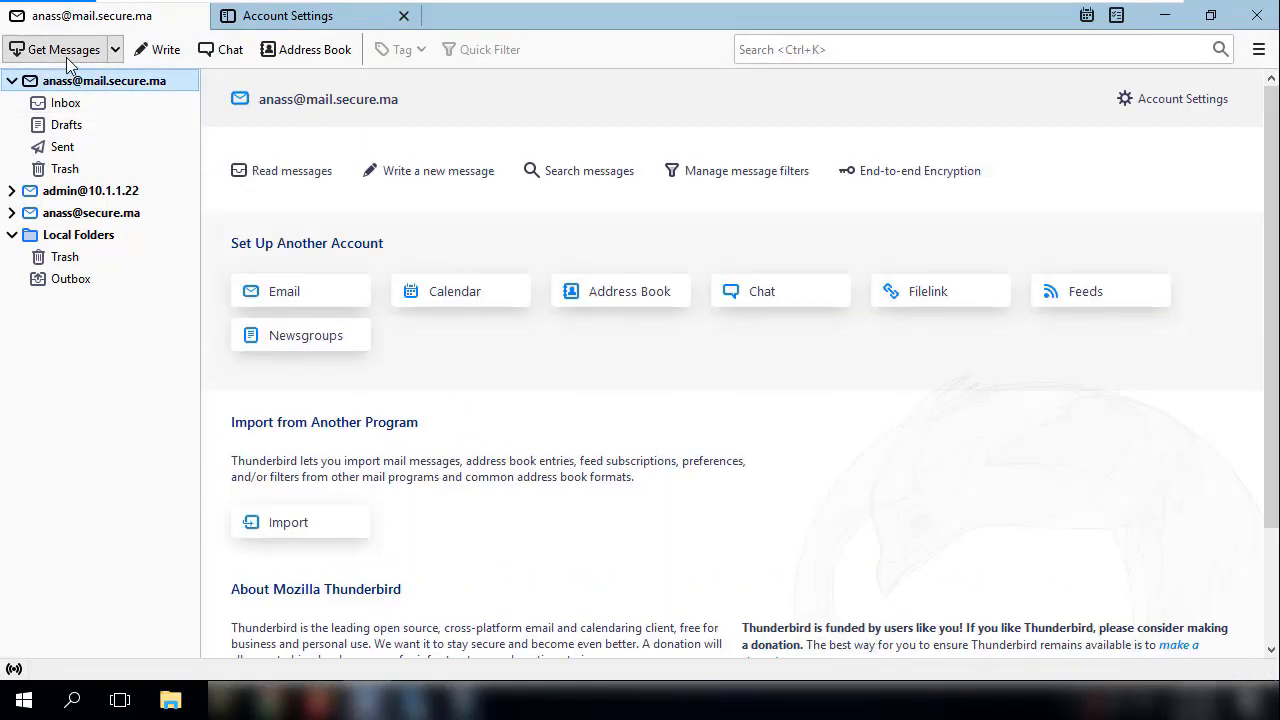
click(300, 16)
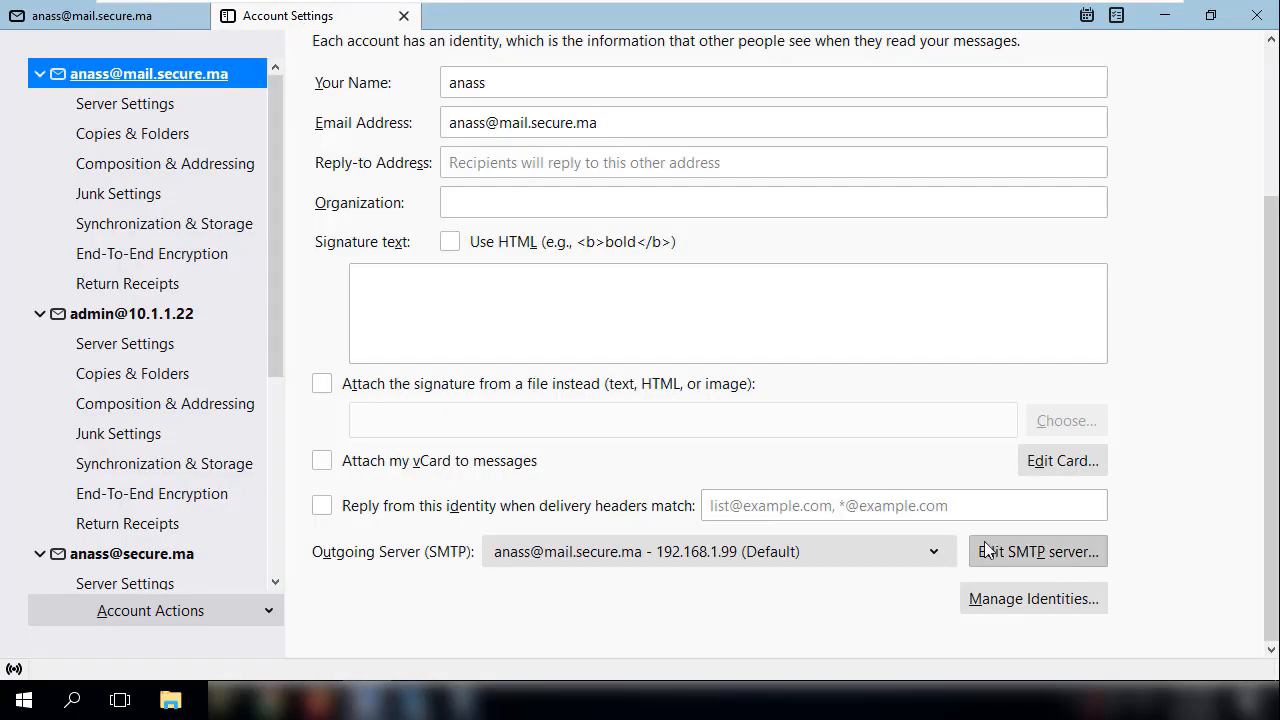
click(68, 22)
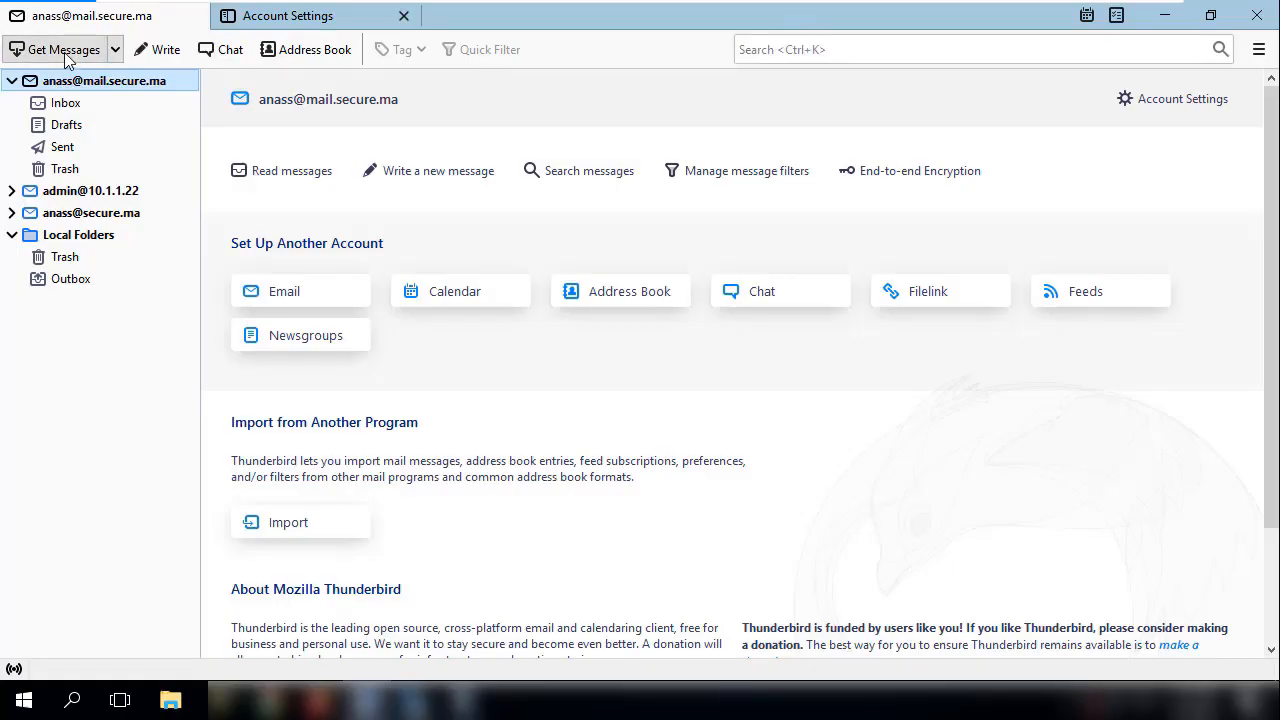
click(308, 22)
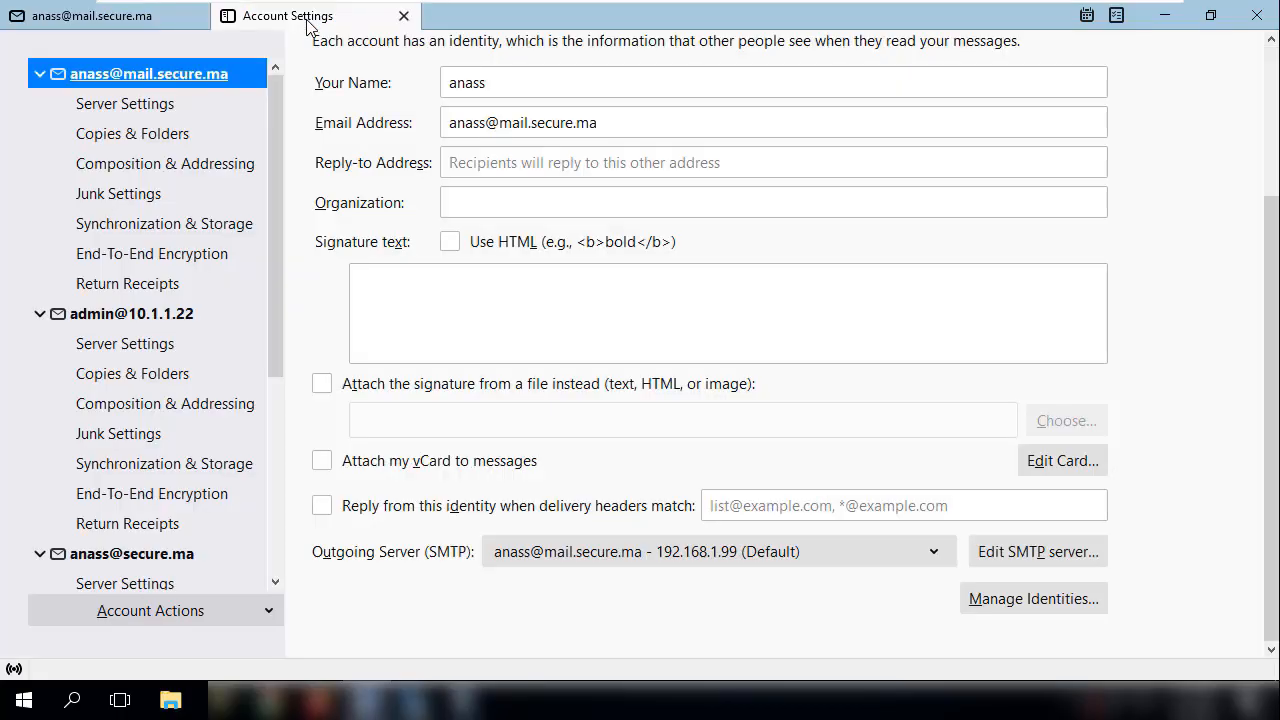
click(155, 18)
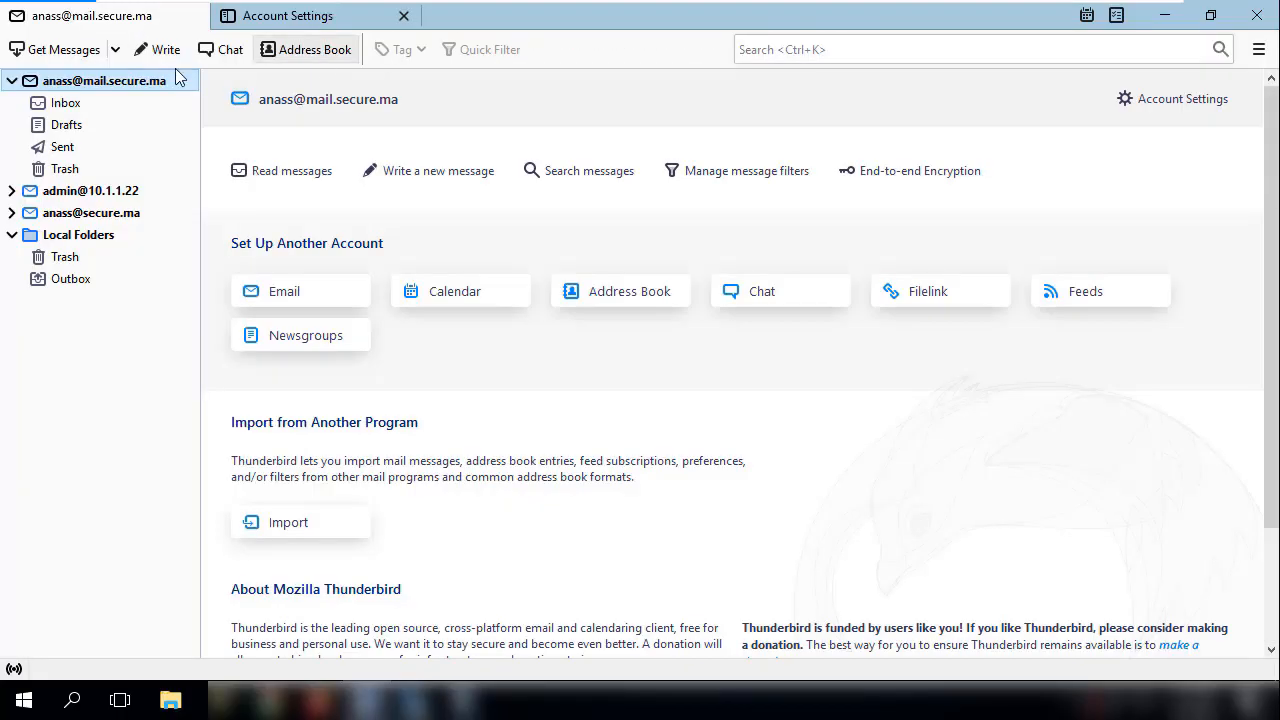
click(293, 18)
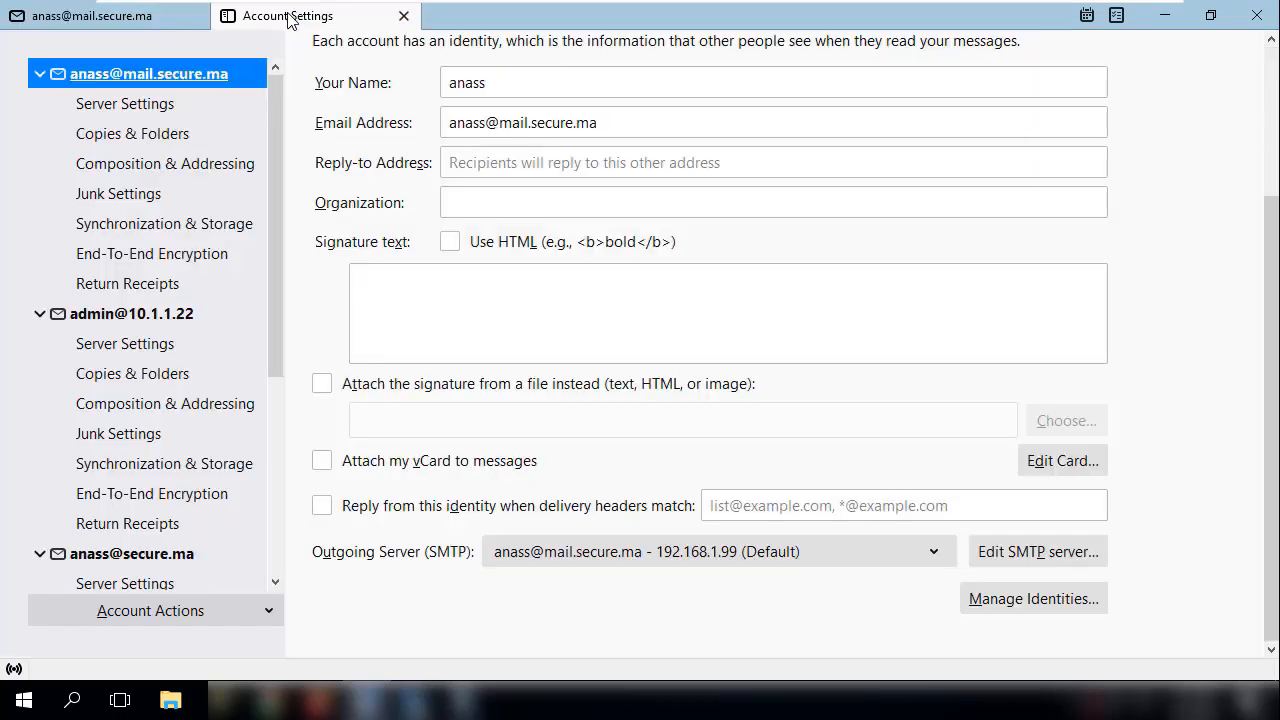
click(1008, 550)
key(Tab)
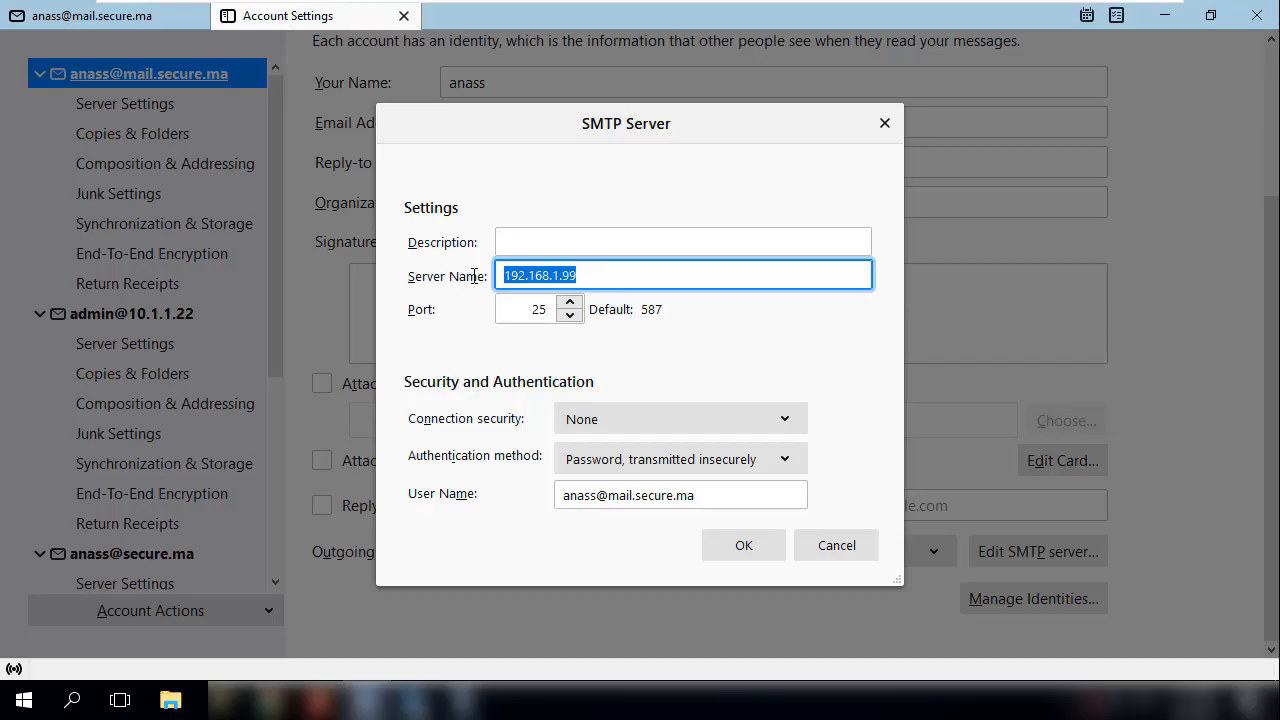
text(10.1.1.22)
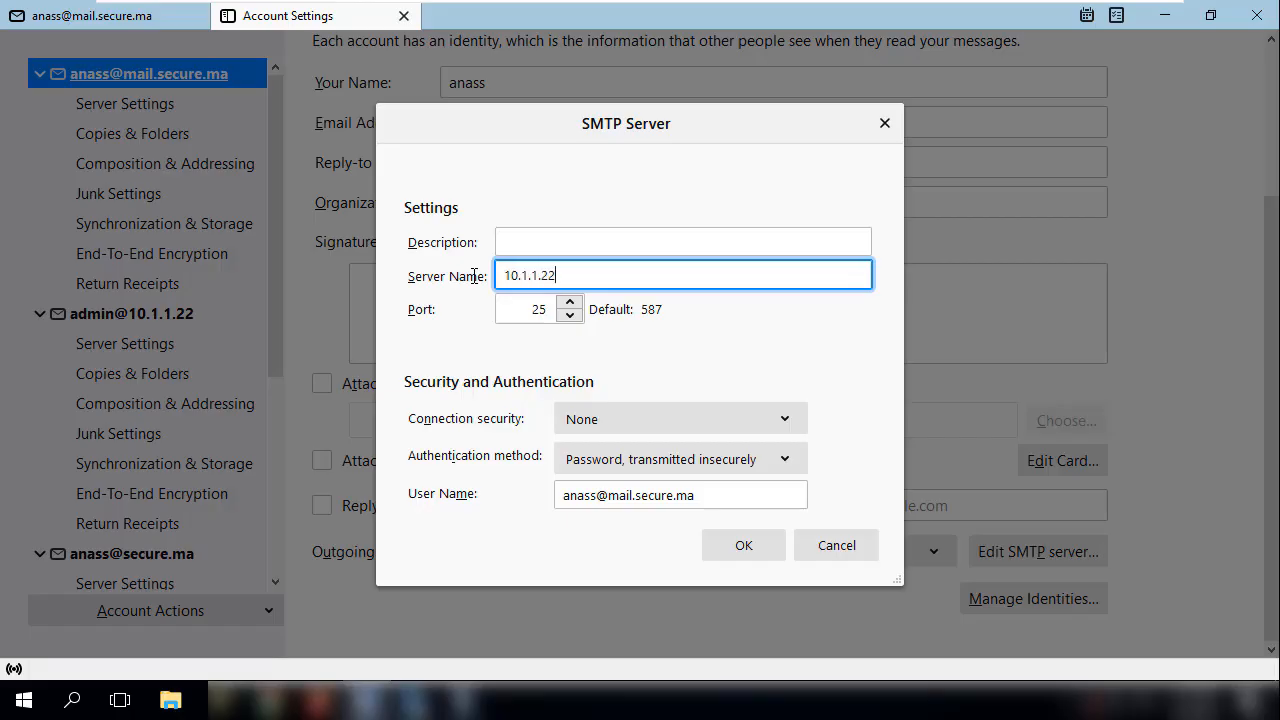
click(836, 545)
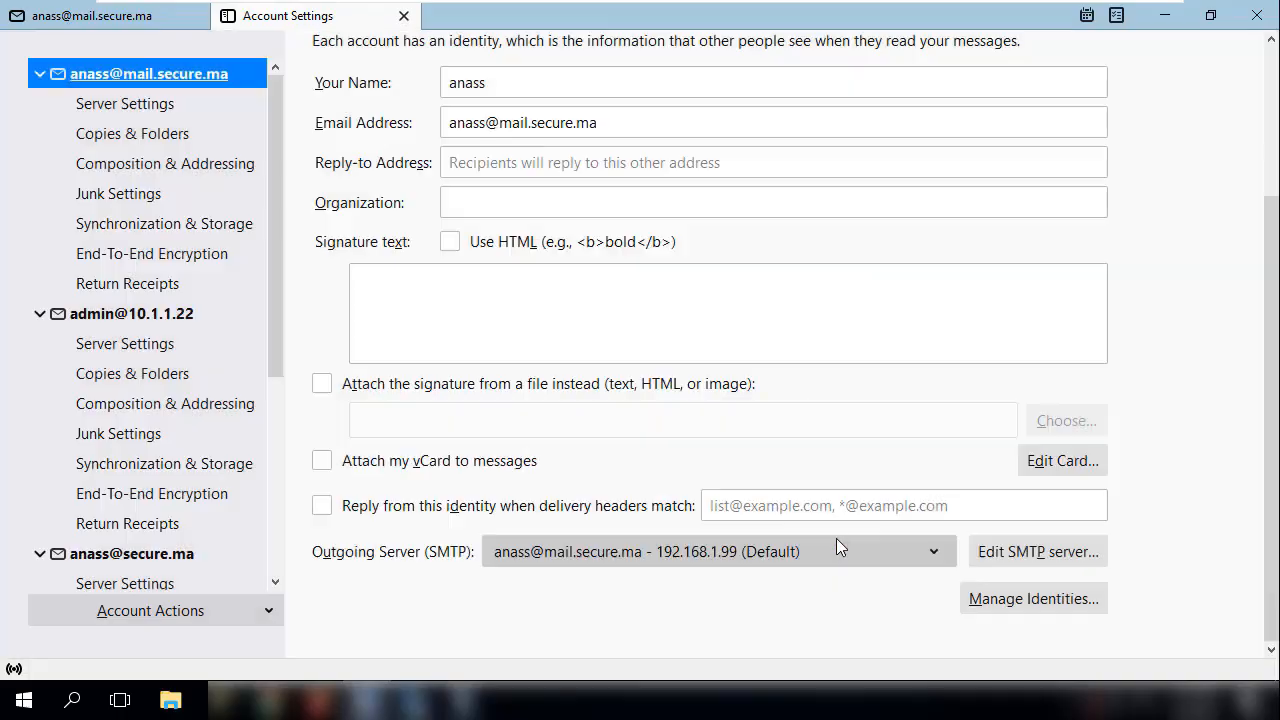
- Try to send a new message without a subject from the first account to its own address
click(110, 18)
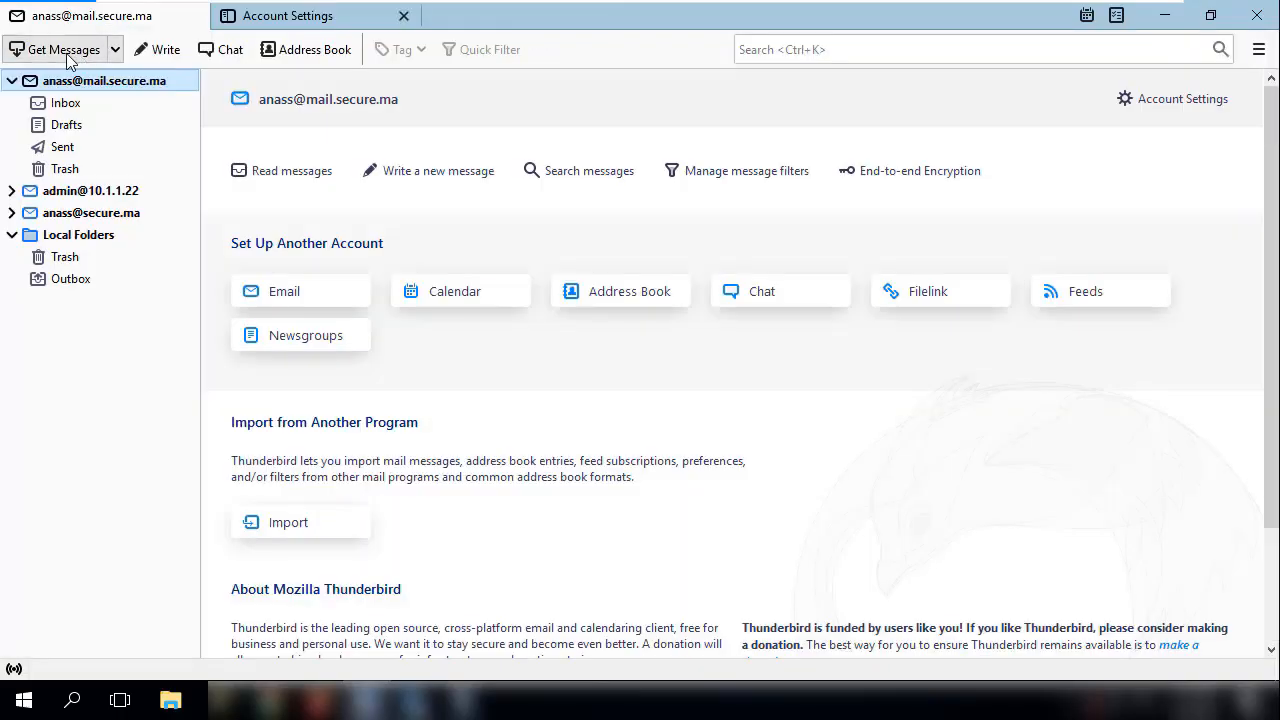
click(160, 50)
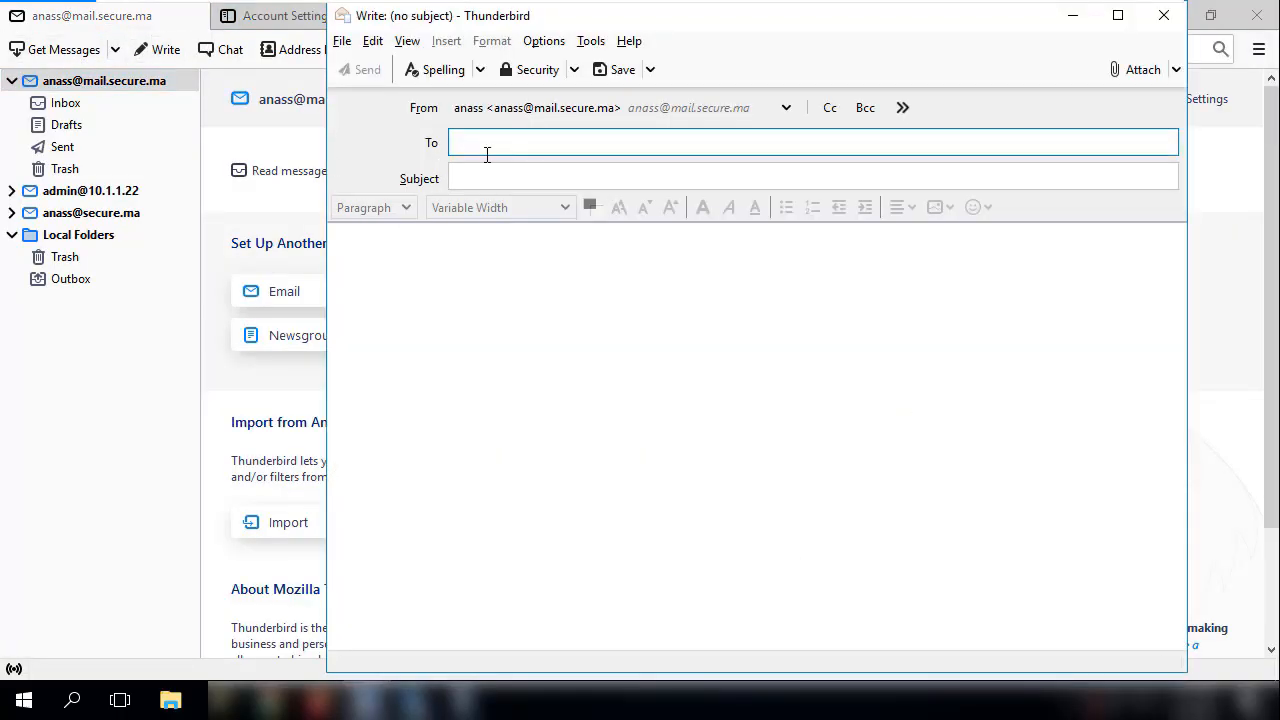
click(488, 183)
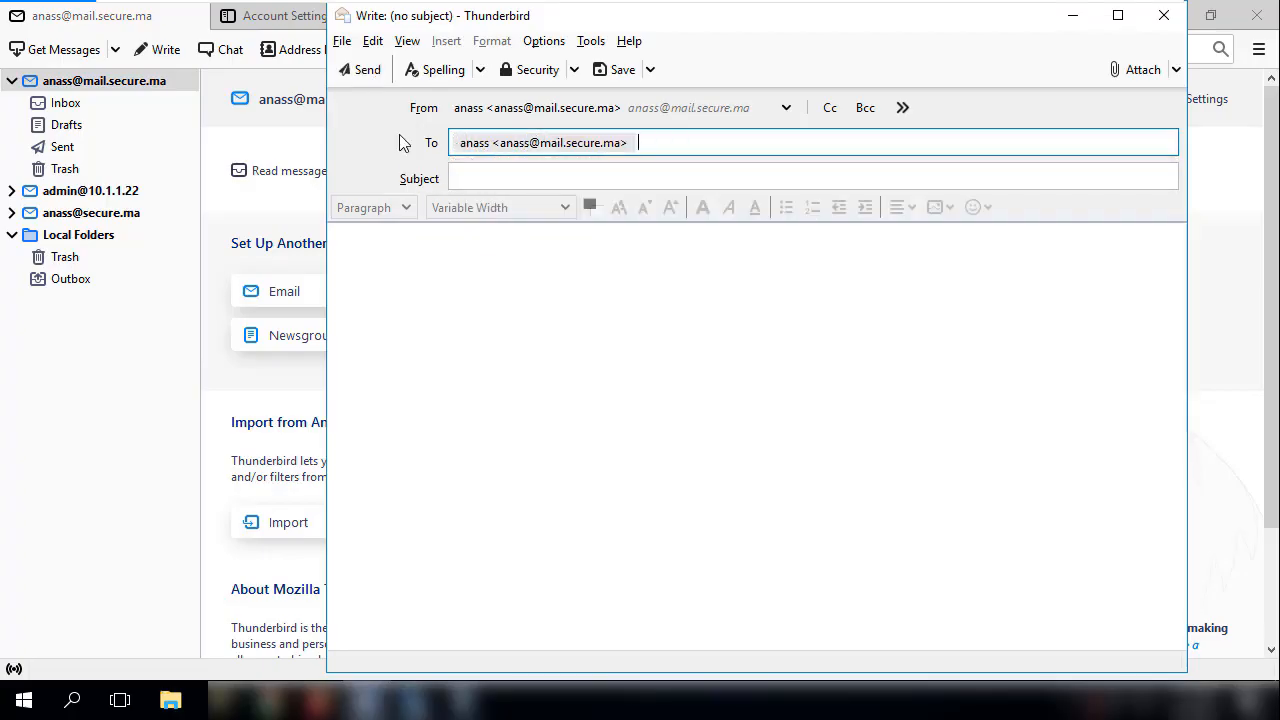
click(364, 77)
click(701, 372)
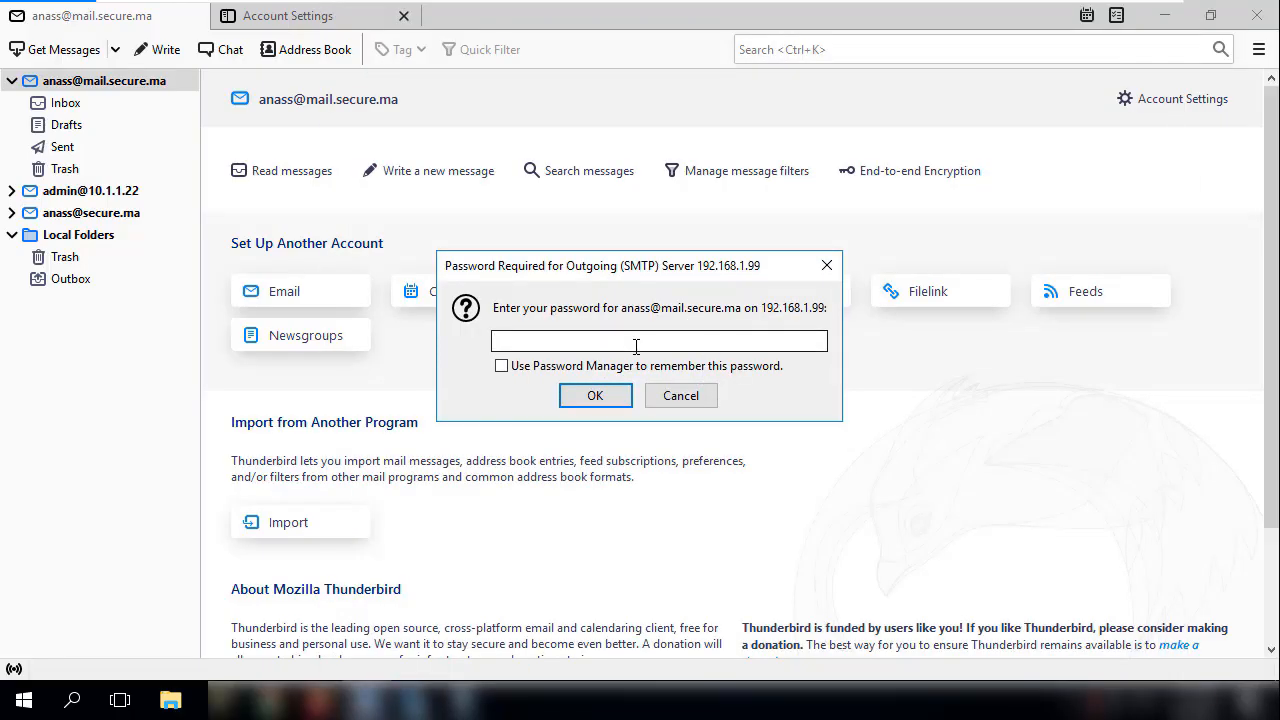
- Try to log in to outgoing server 192.168.1.99 with the account password, and abandon the sending attempt
click(636, 342)
key(Return)
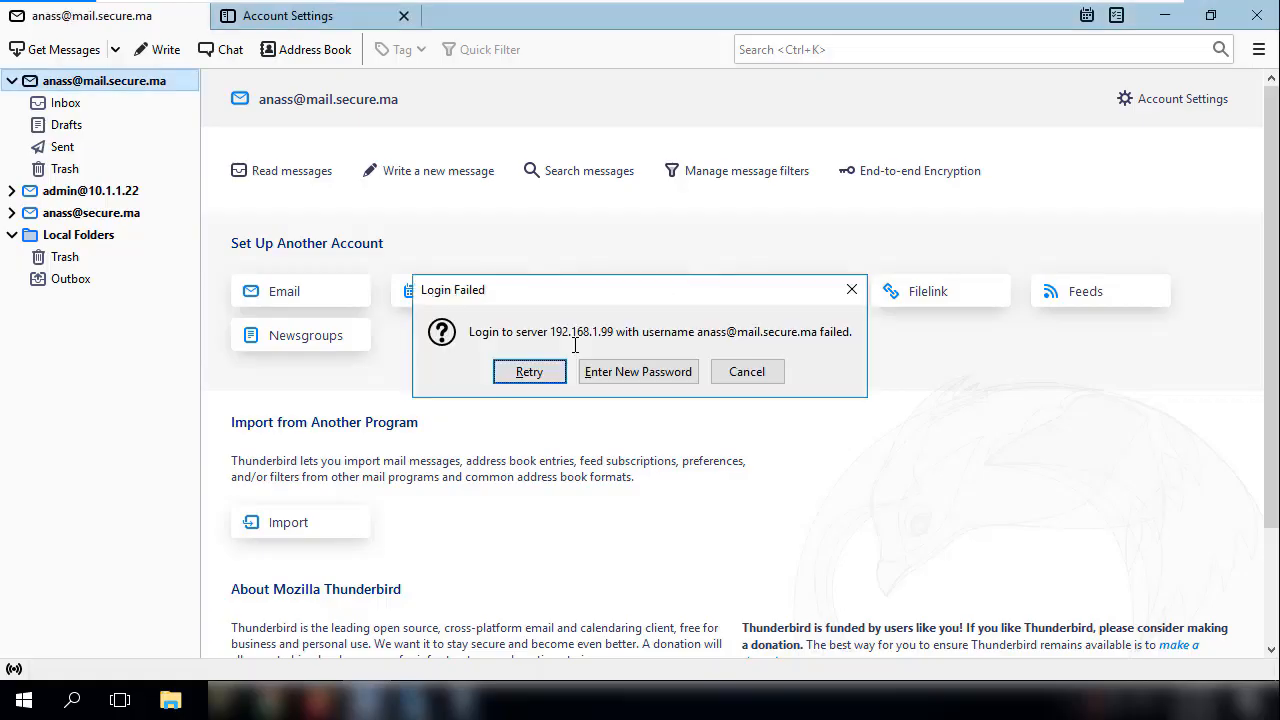
click(763, 383)
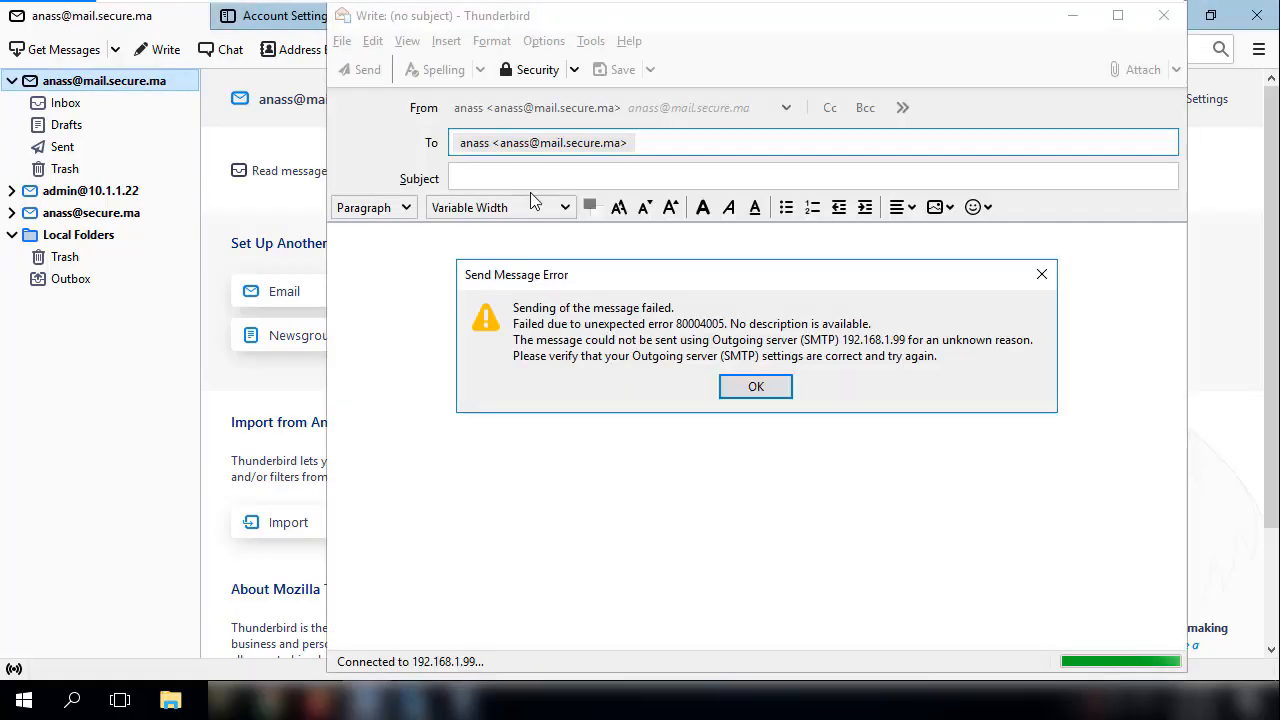
click(757, 389)
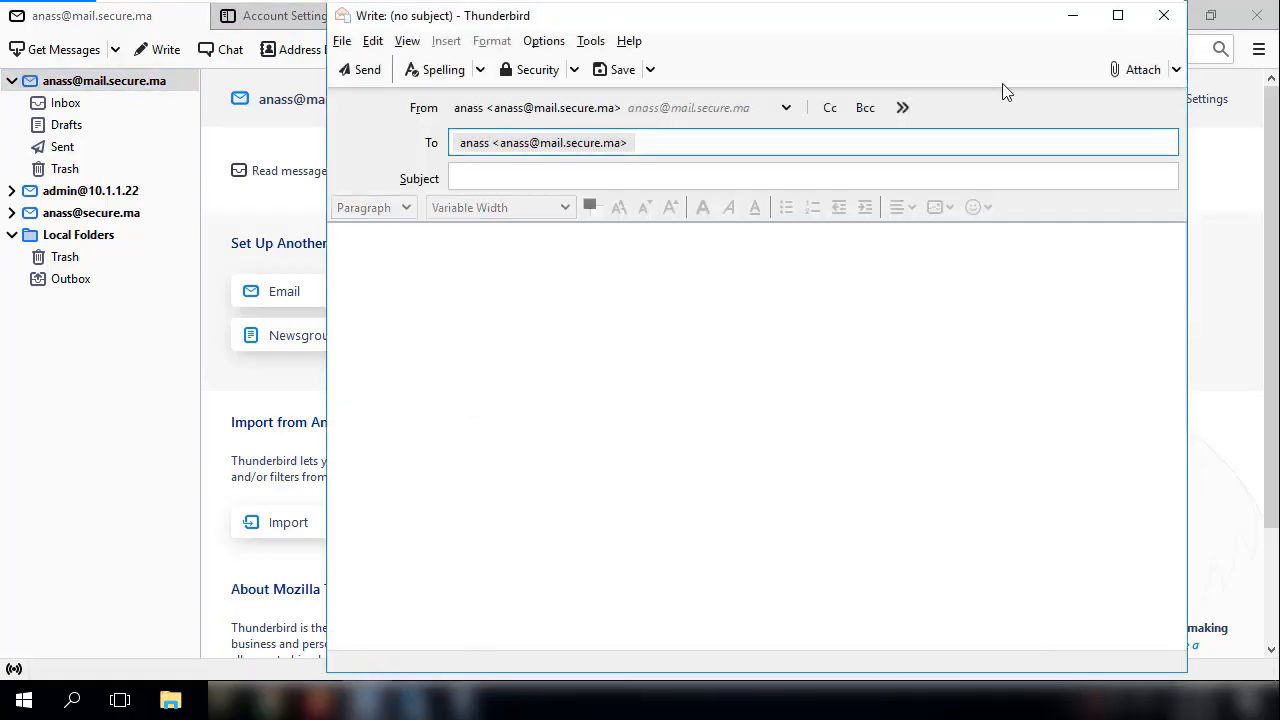
- Close the unsent message without saving it as a draft
click(1162, 15)
click(853, 372)
click(1164, 17)
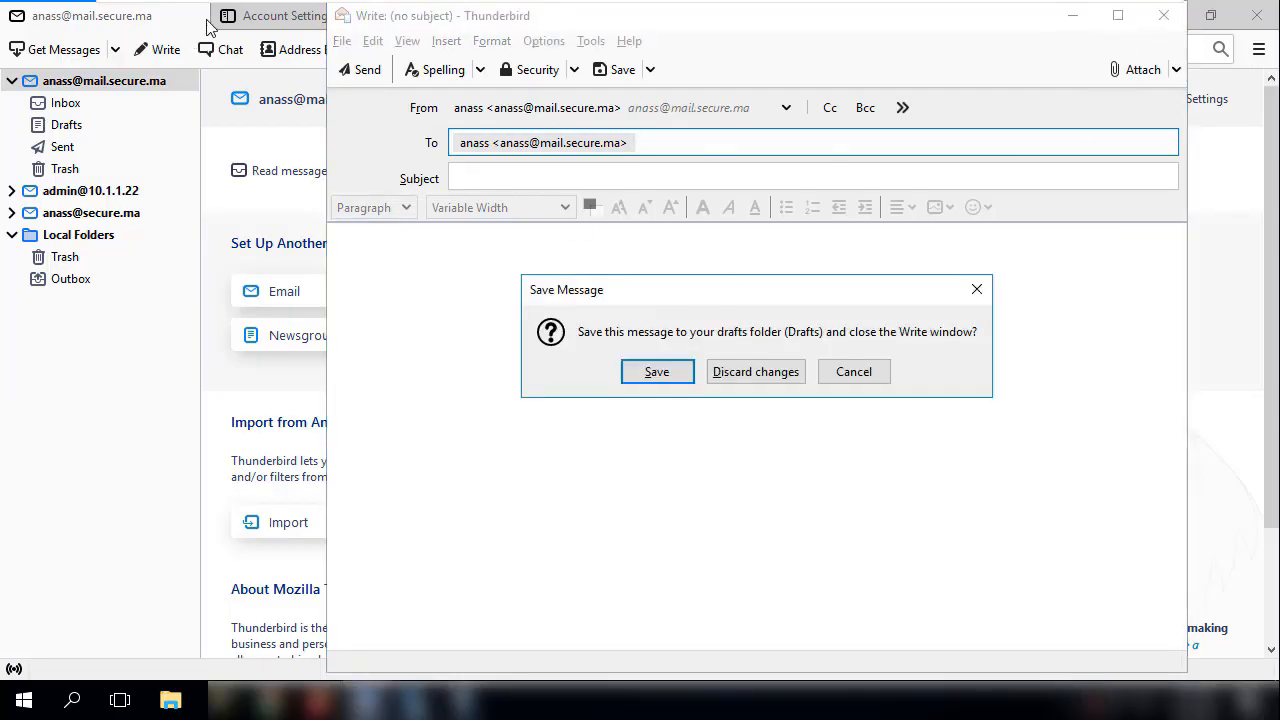
- Set the server name of the first account's outgoing SMTP server to 10.1.1.22
click(249, 20)
click(1077, 557)
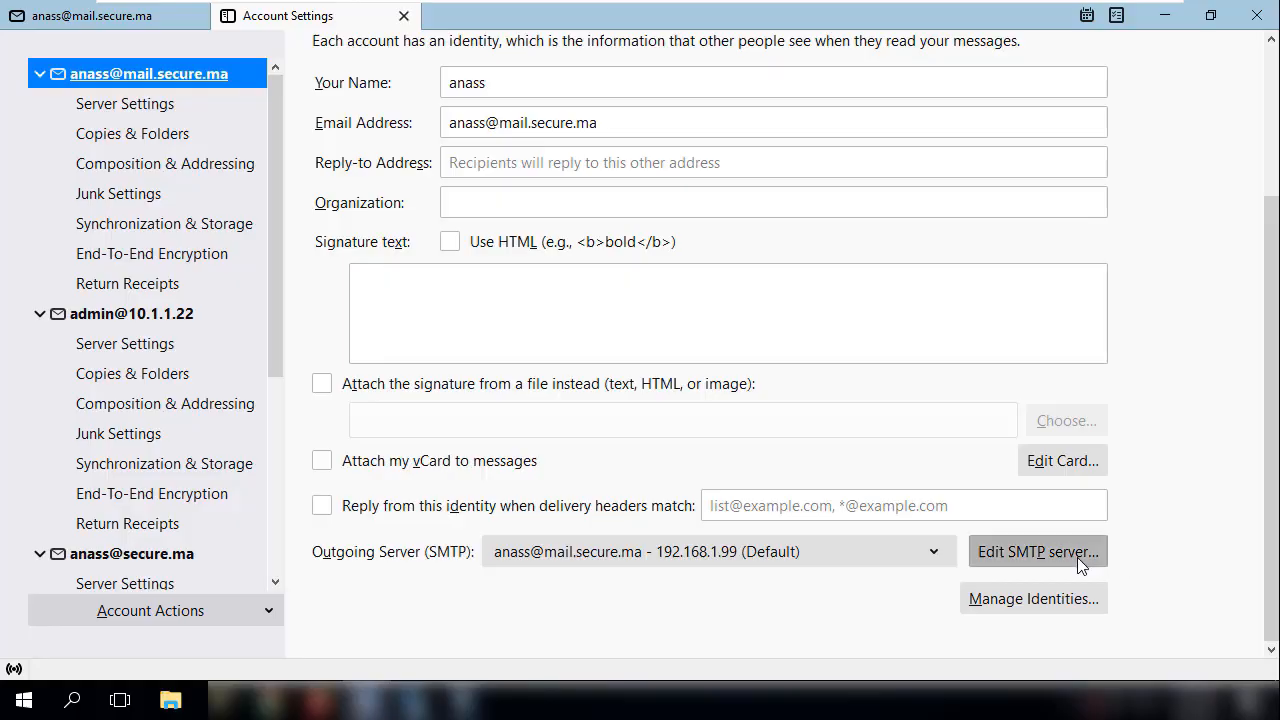
drag(604, 274, 479, 272)
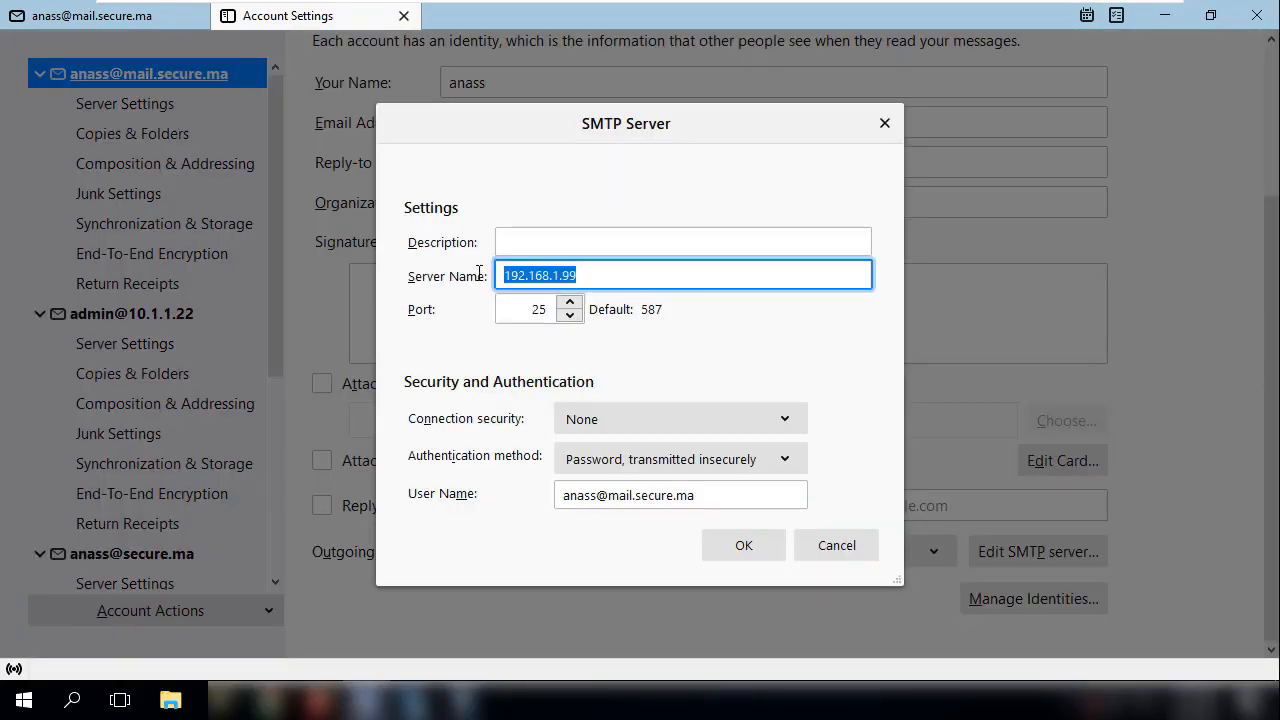
text(10.1.1.22)
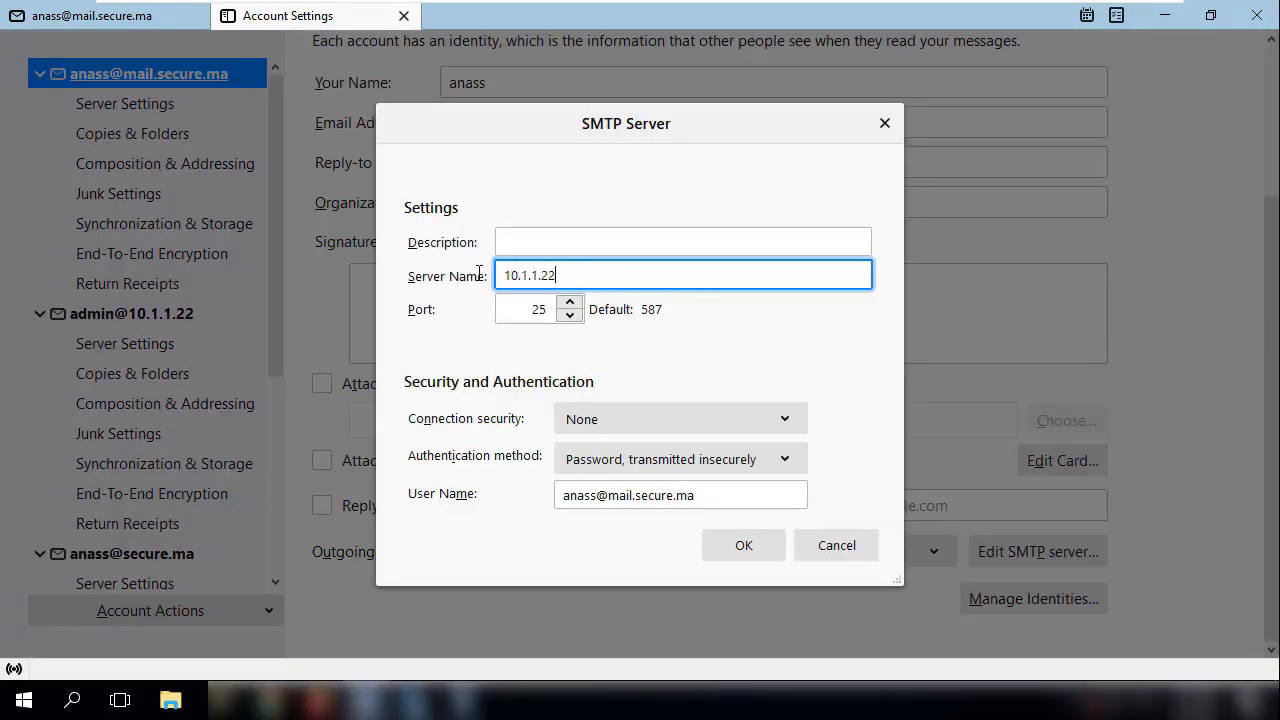
click(749, 543)
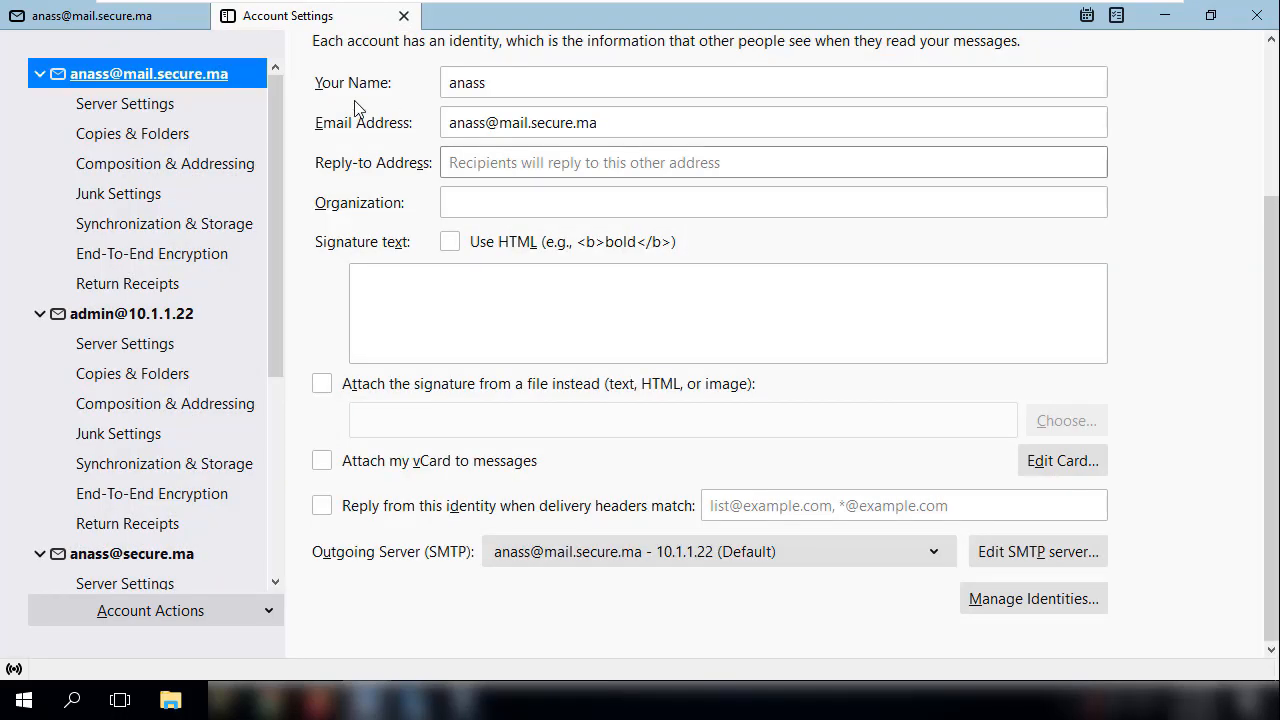
- Start a new message from the first account addressed to the saved contact at mail.alphorm.net
click(133, 27)
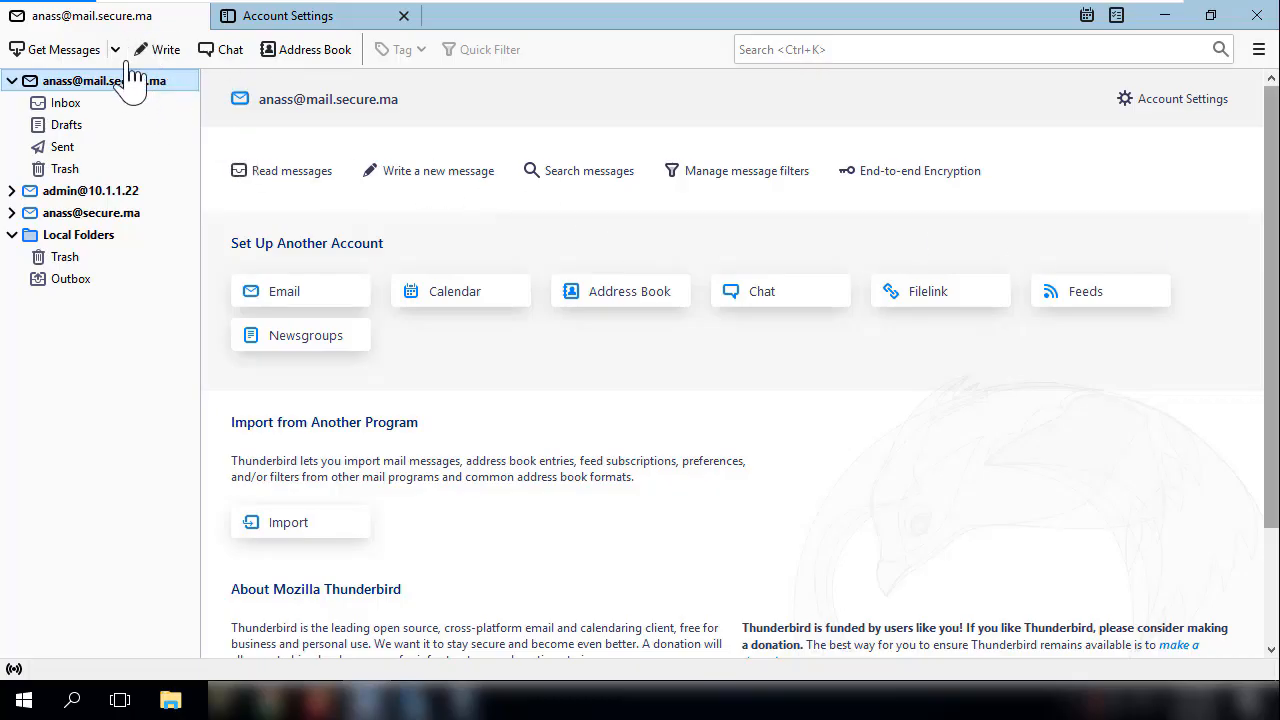
click(166, 50)
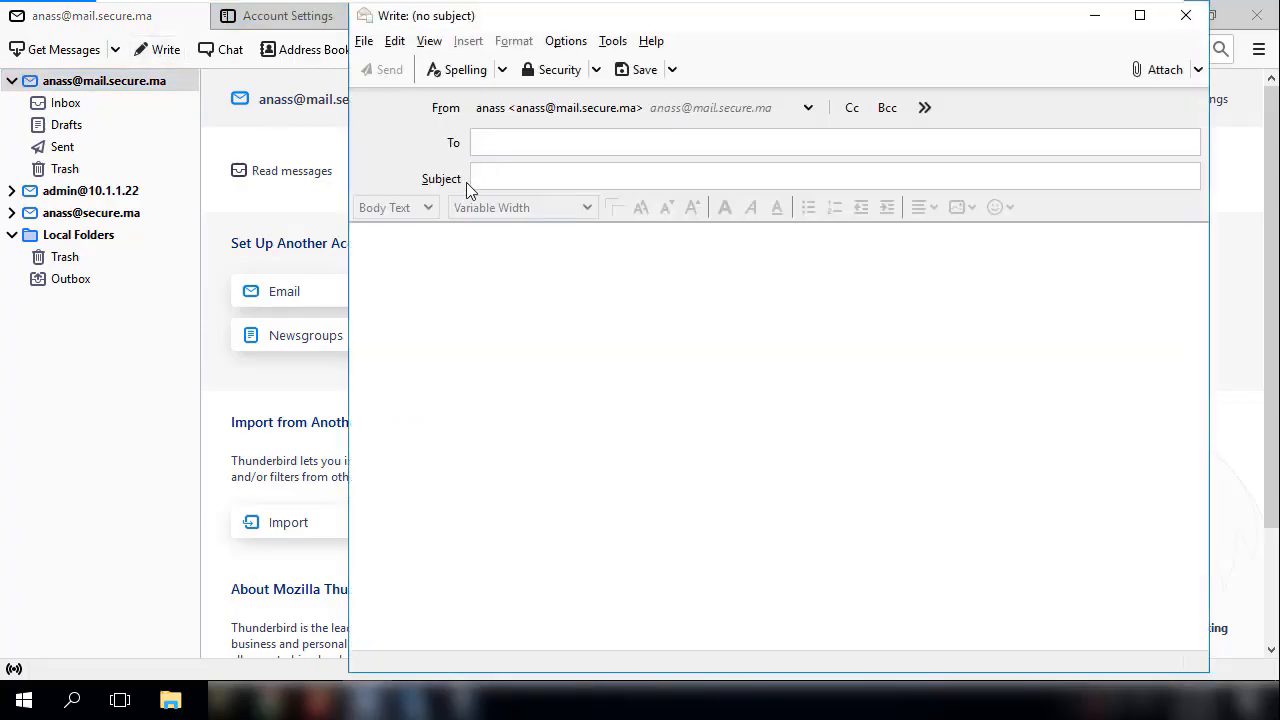
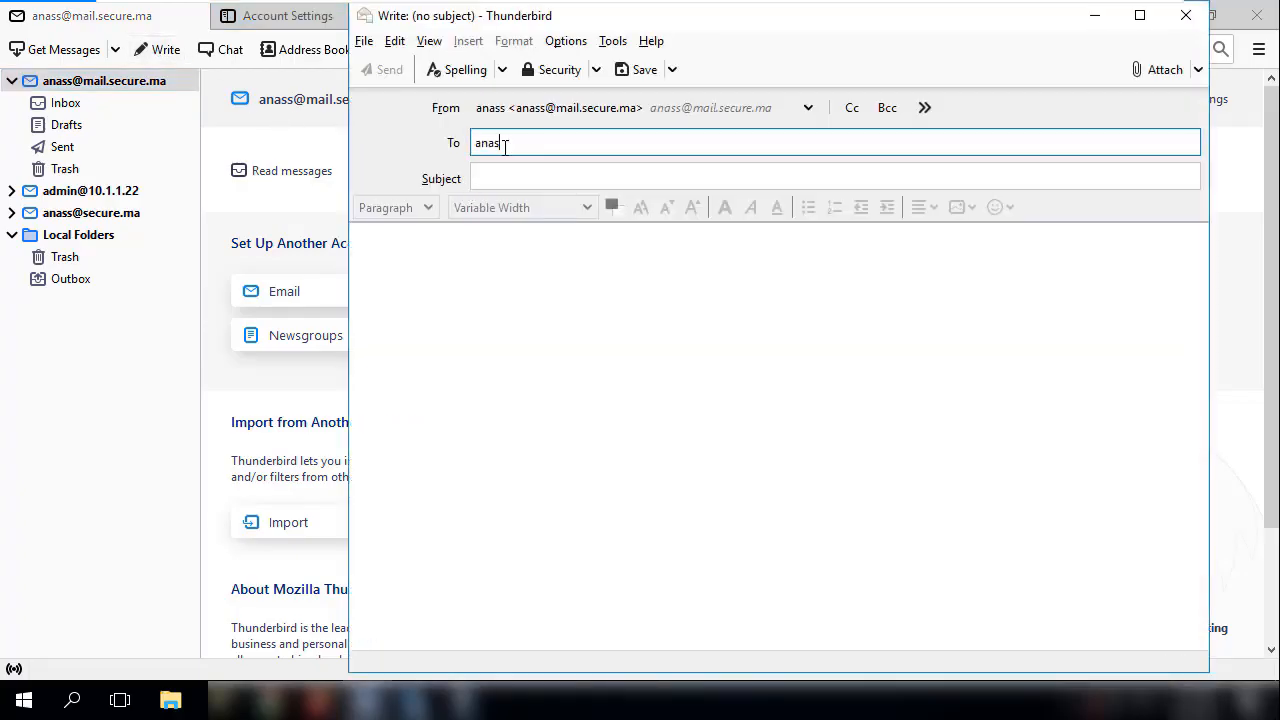
key(Return)
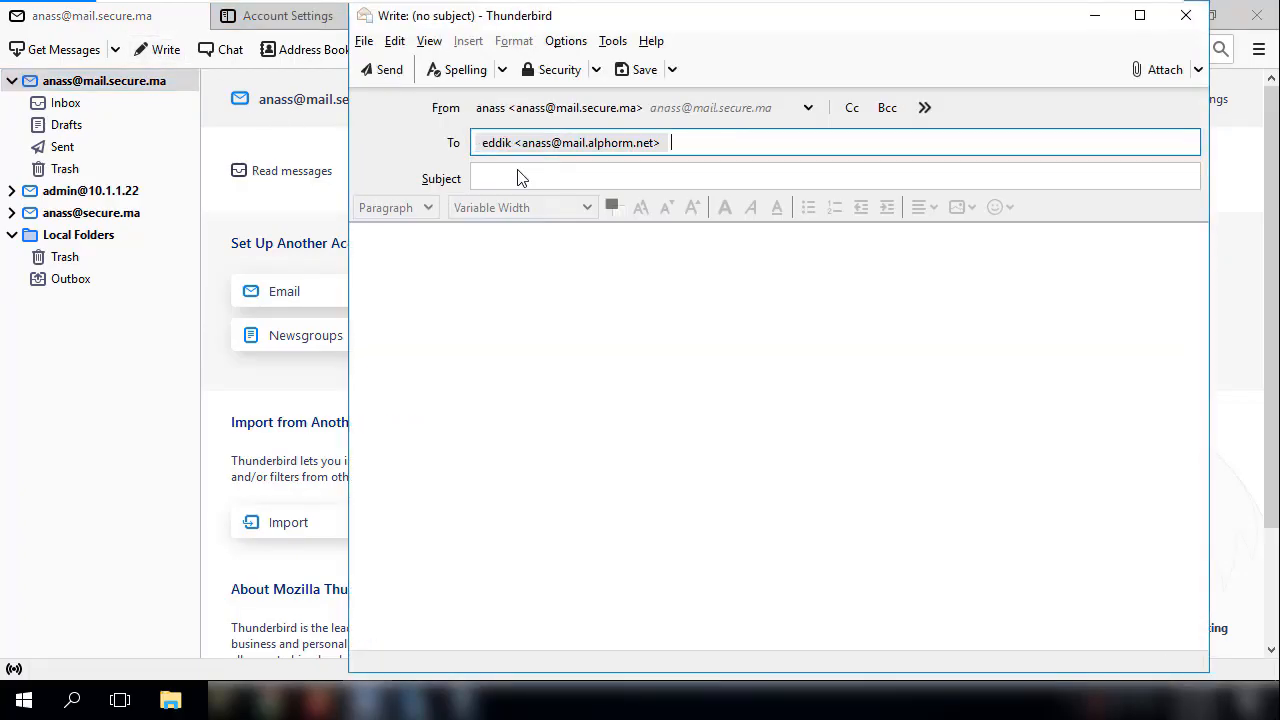
- Enter "test outgoing" as the subject of the new message
click(510, 175)
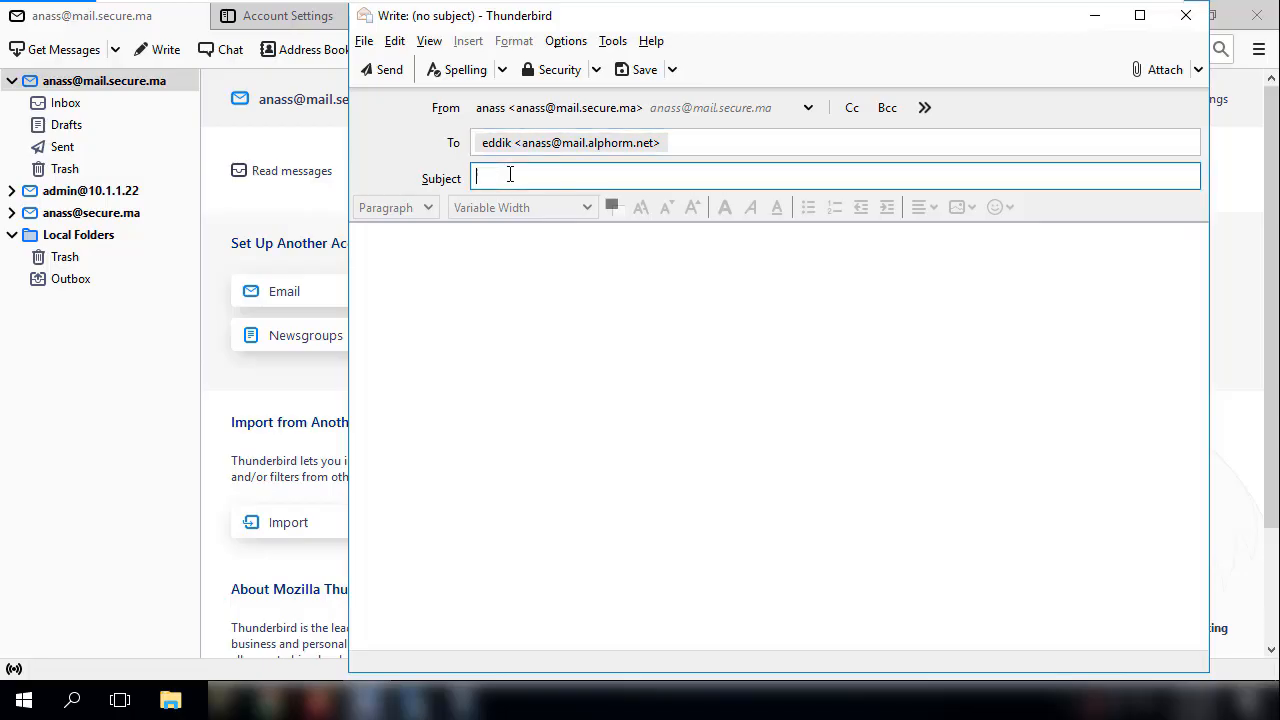
text(test)
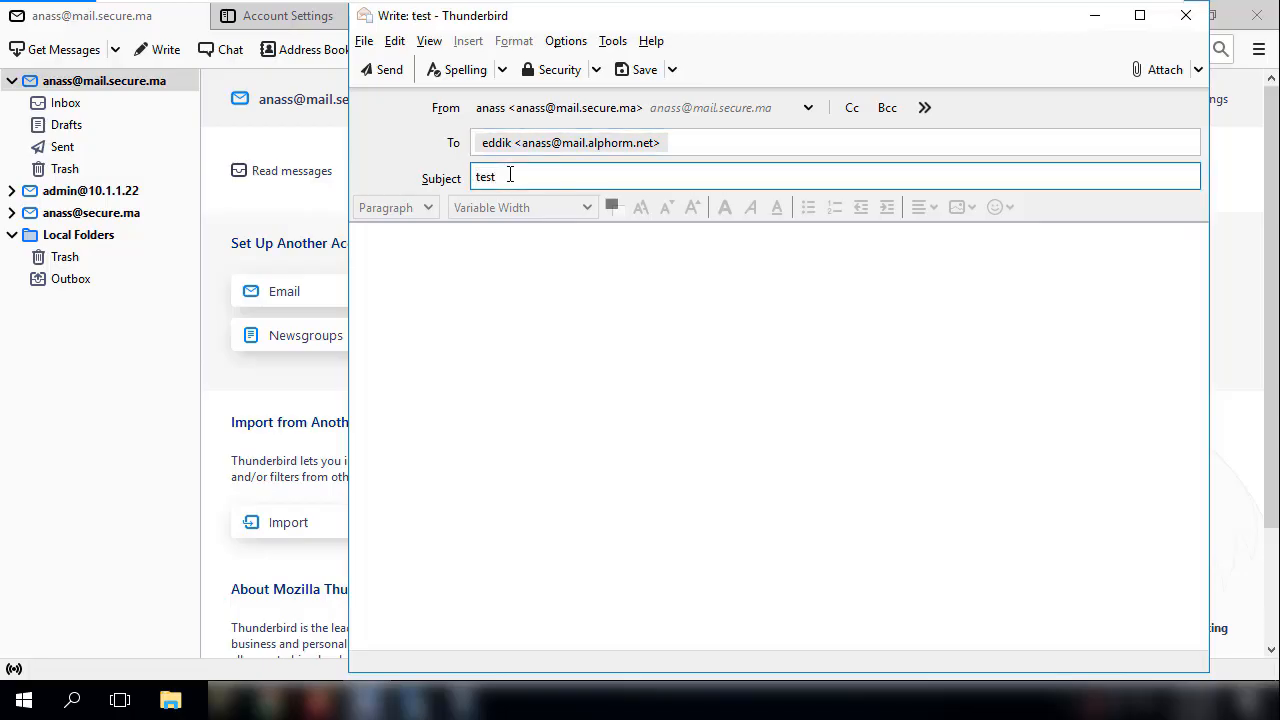
text( out)
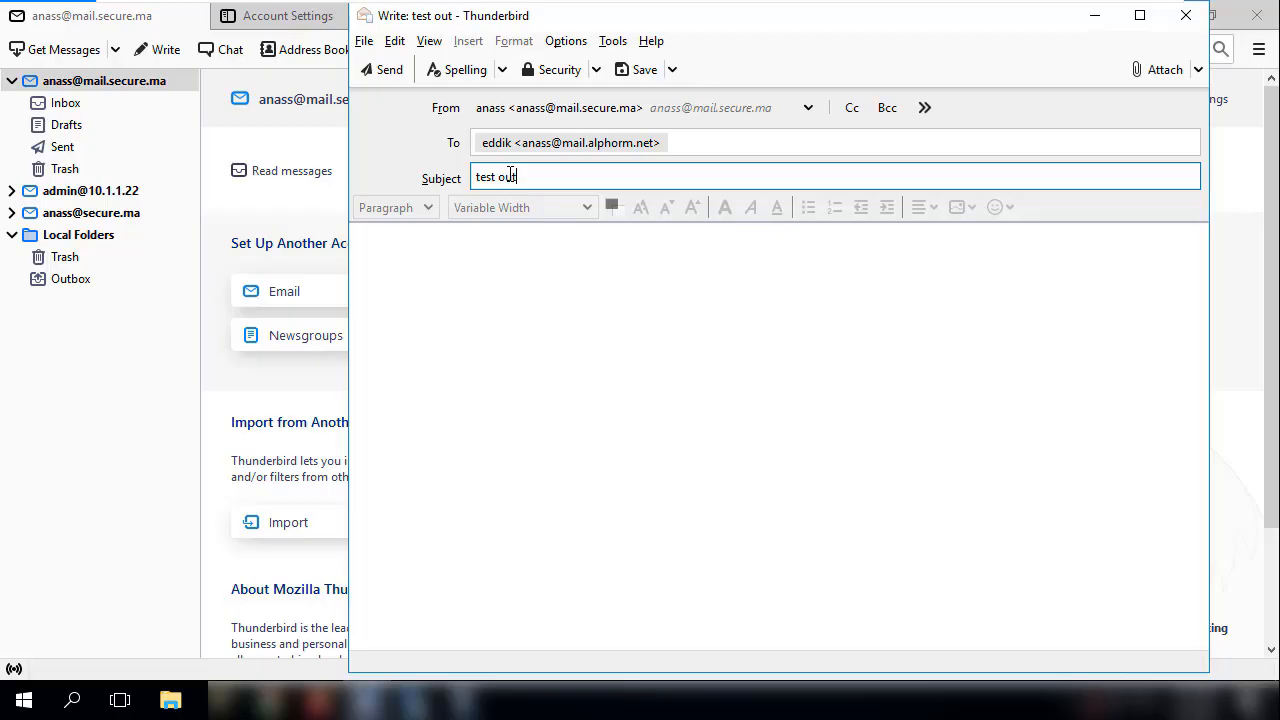
text(goi,g)
key(BackSpace)
key(BackSpace)
text(,g)
key(BackSpace)
key(BackSpace)
key(BackSpace)
text(ing)
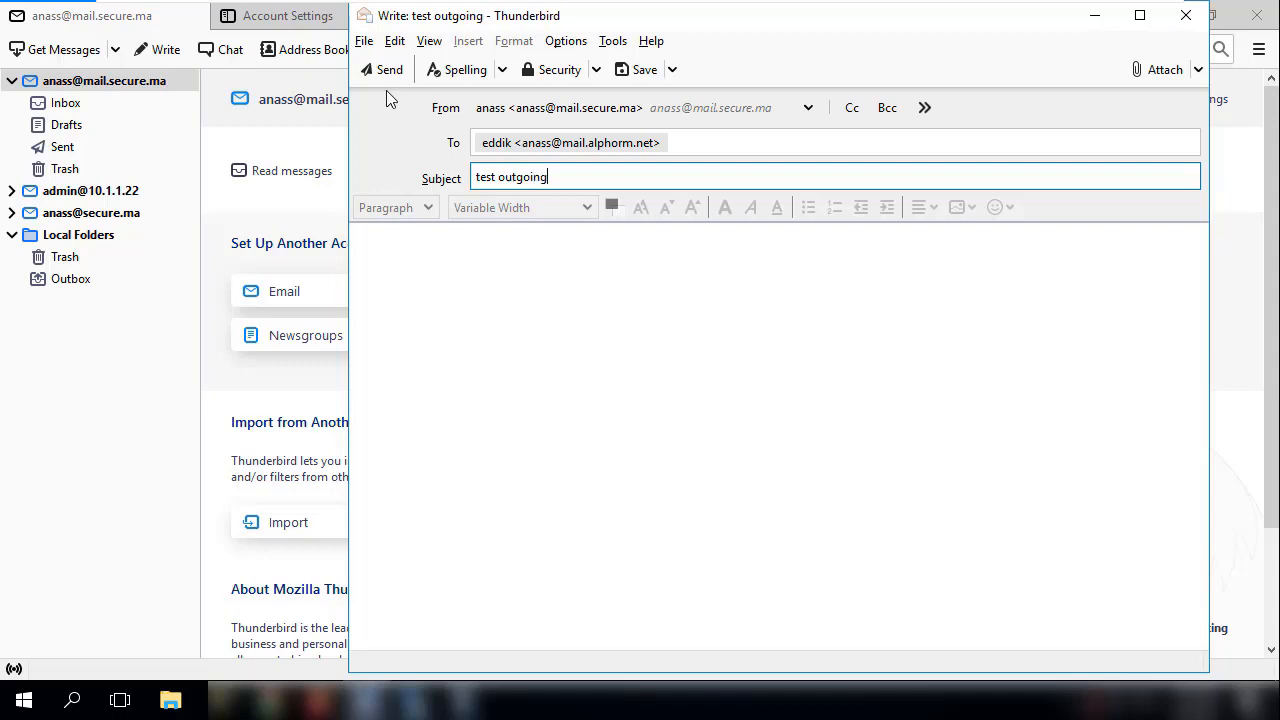
- Send the message with the outgoing server's account password entered and remembered, and open the sent "test outgoing" copy
click(383, 69)
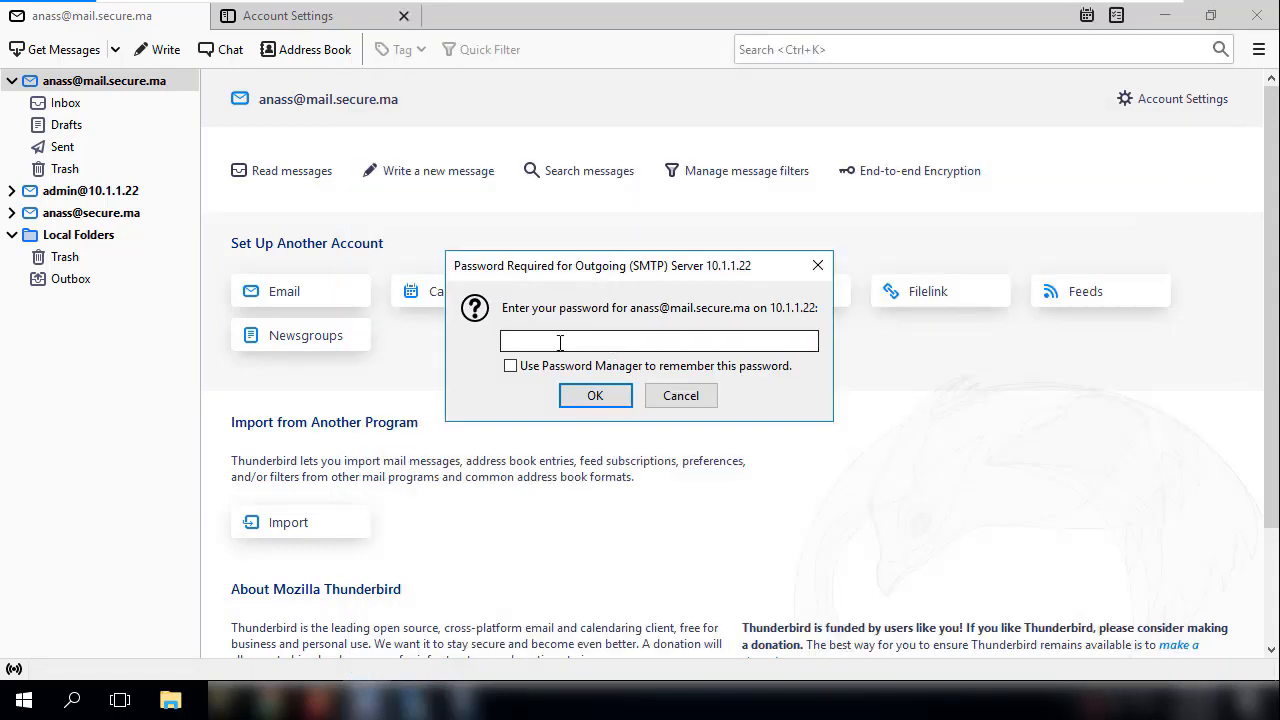
click(511, 366)
key(Return)
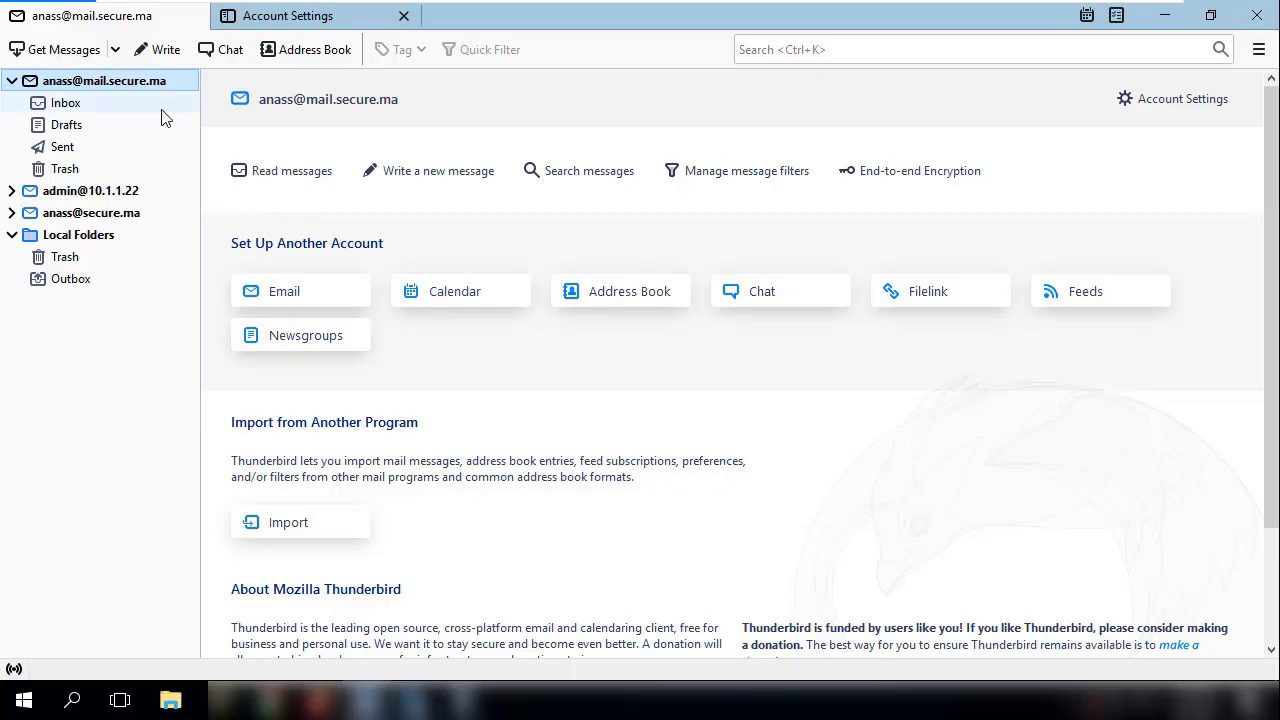
click(75, 146)
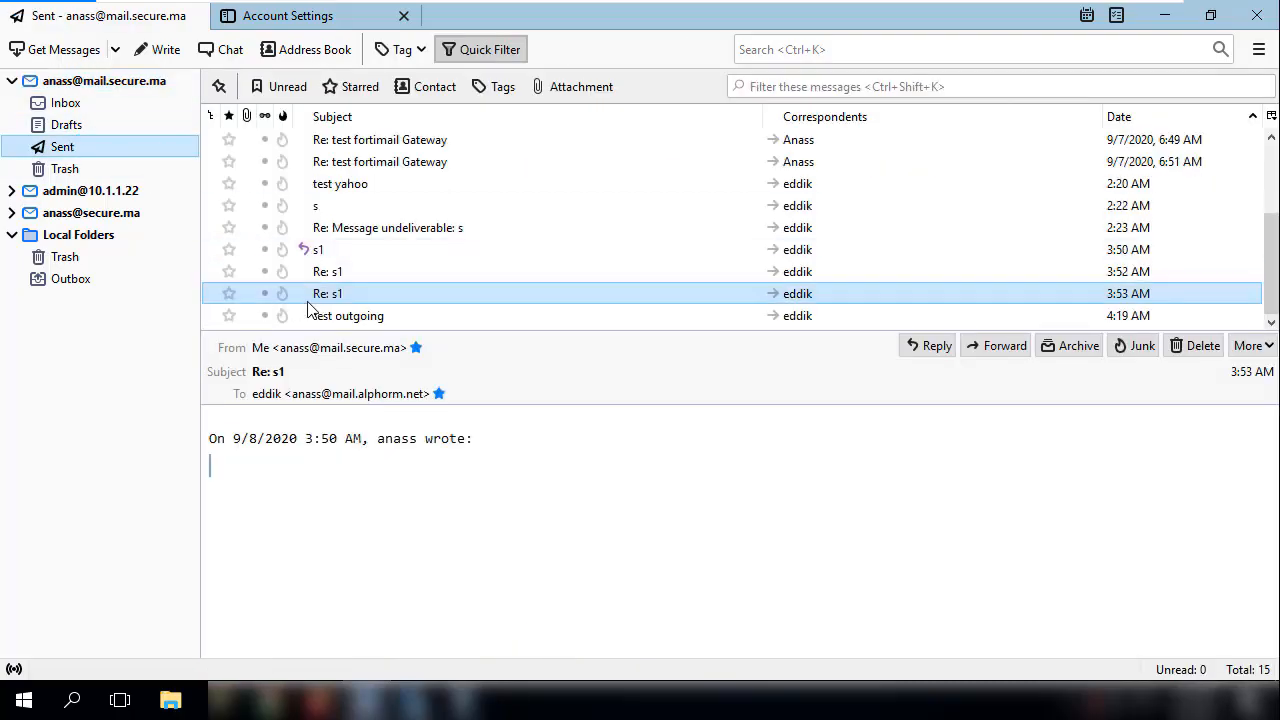
click(340, 316)
- Switch to the FortiMail admin page and examine the classifier of the newest entry in the history log
mouse_move(825, 17)
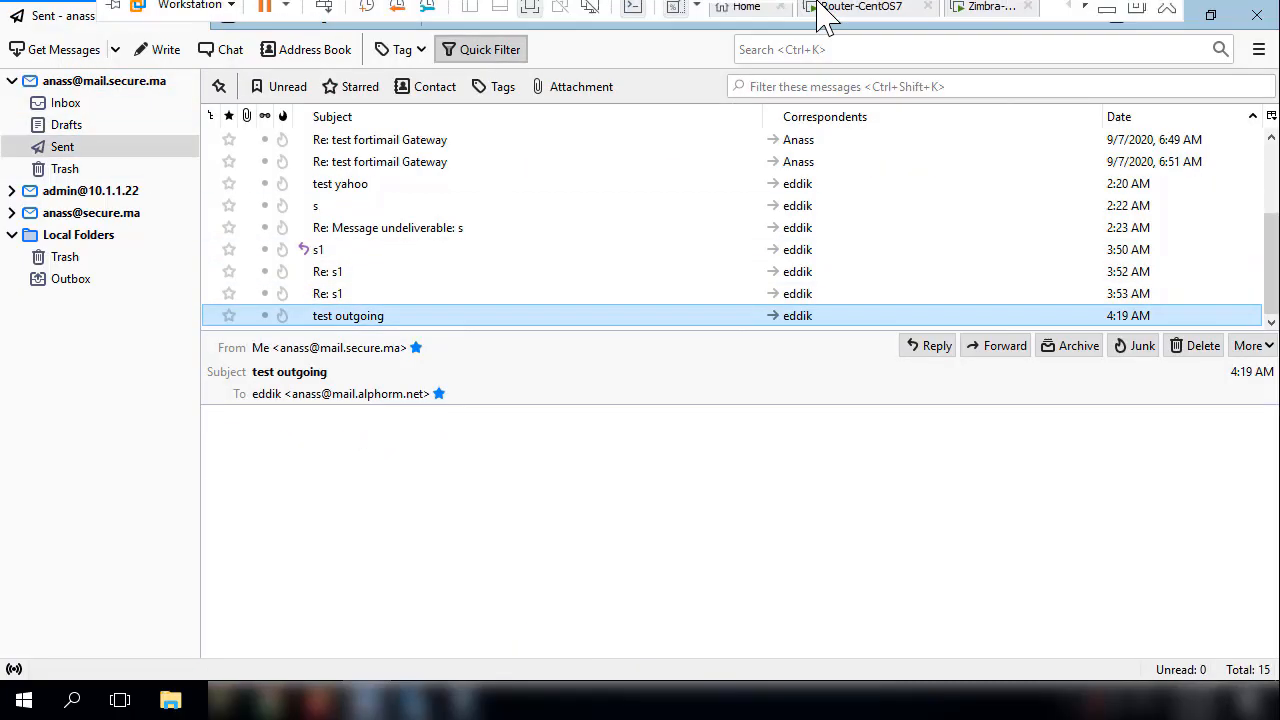
click(1107, 9)
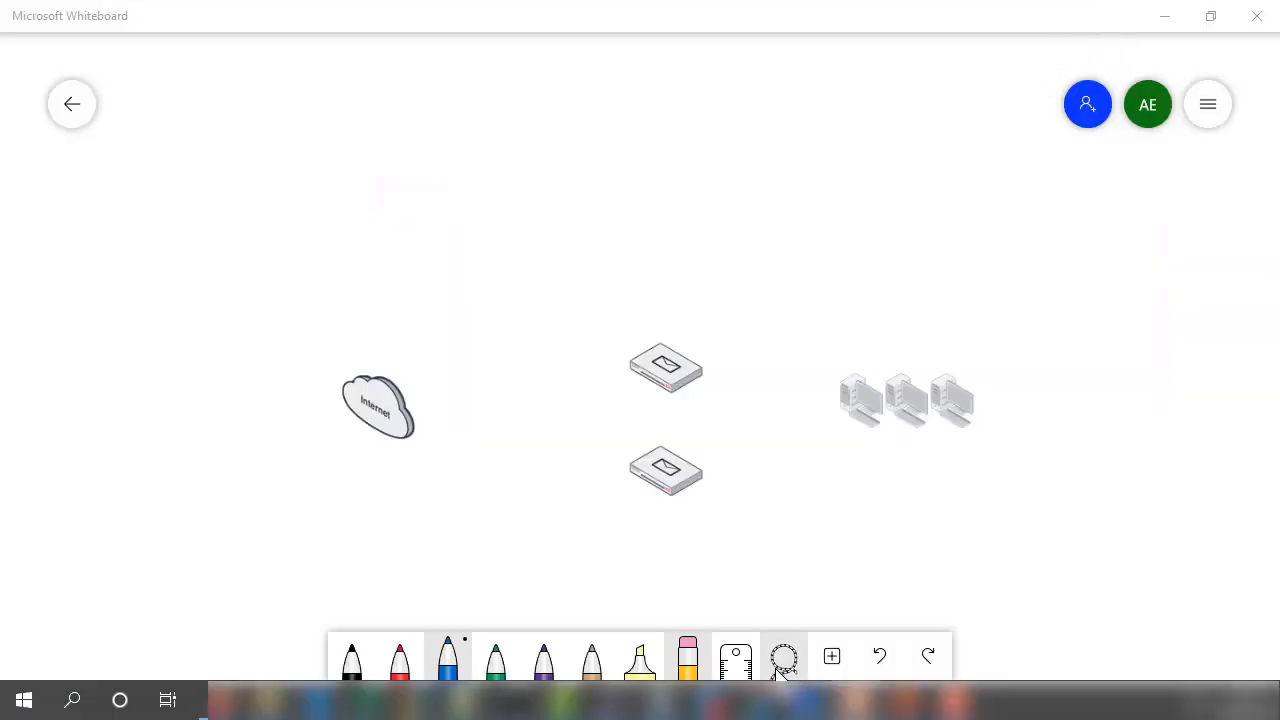
click(790, 700)
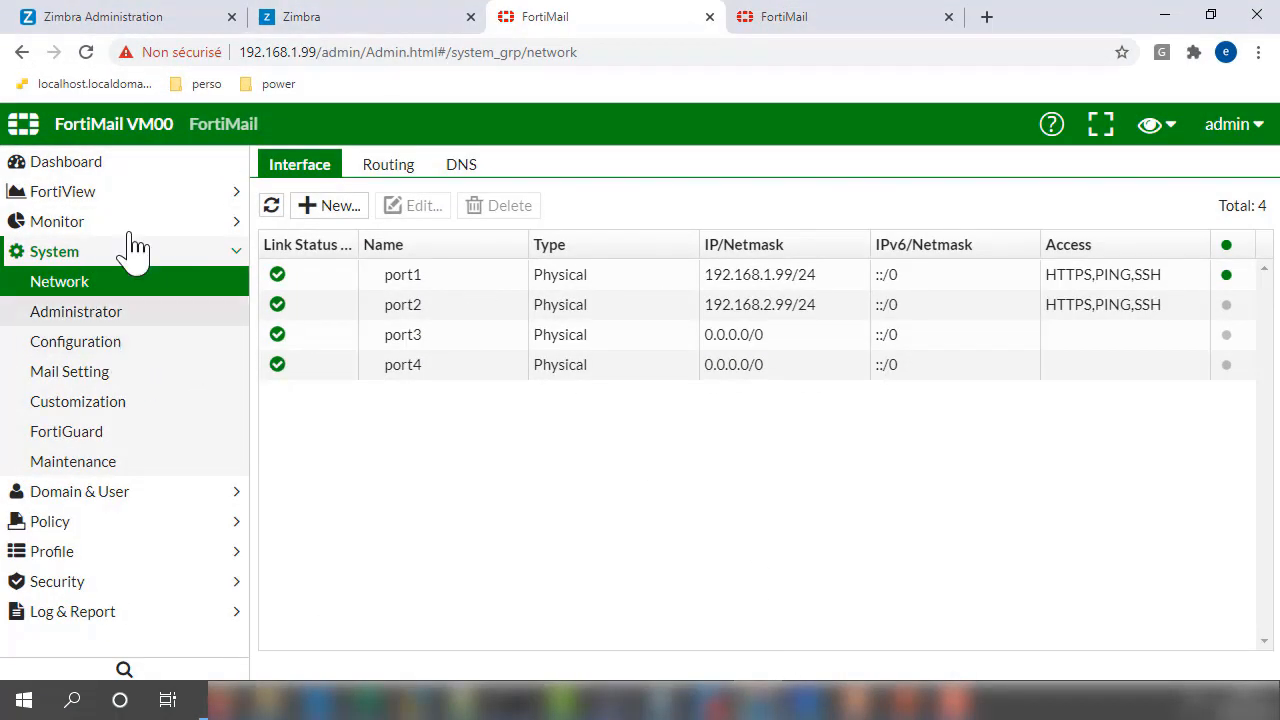
click(58, 220)
click(45, 252)
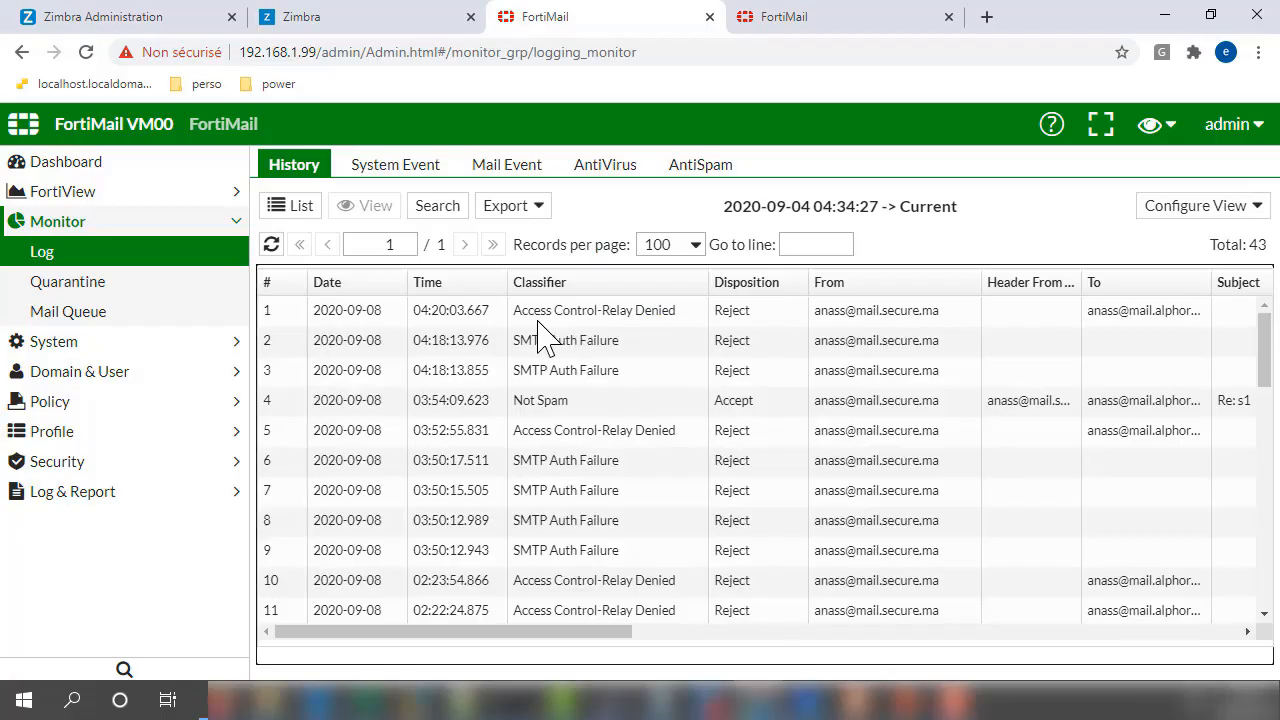
click(610, 322)
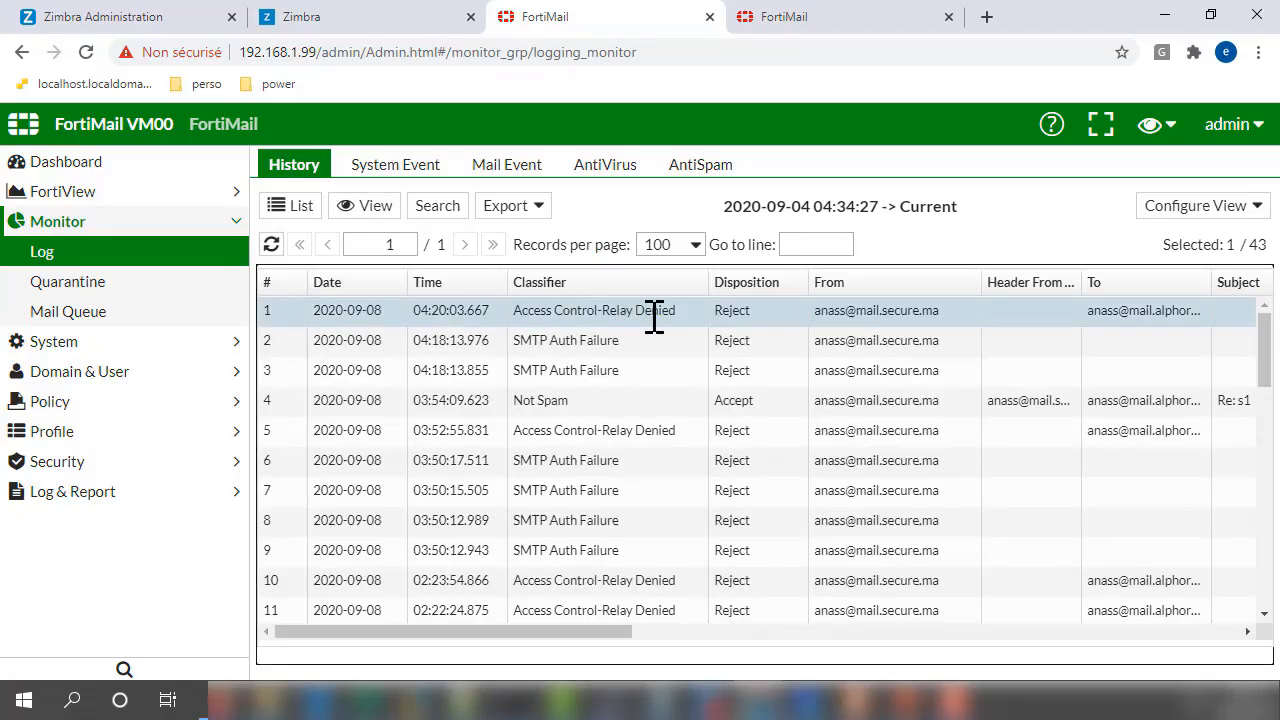
drag(674, 311, 517, 332)
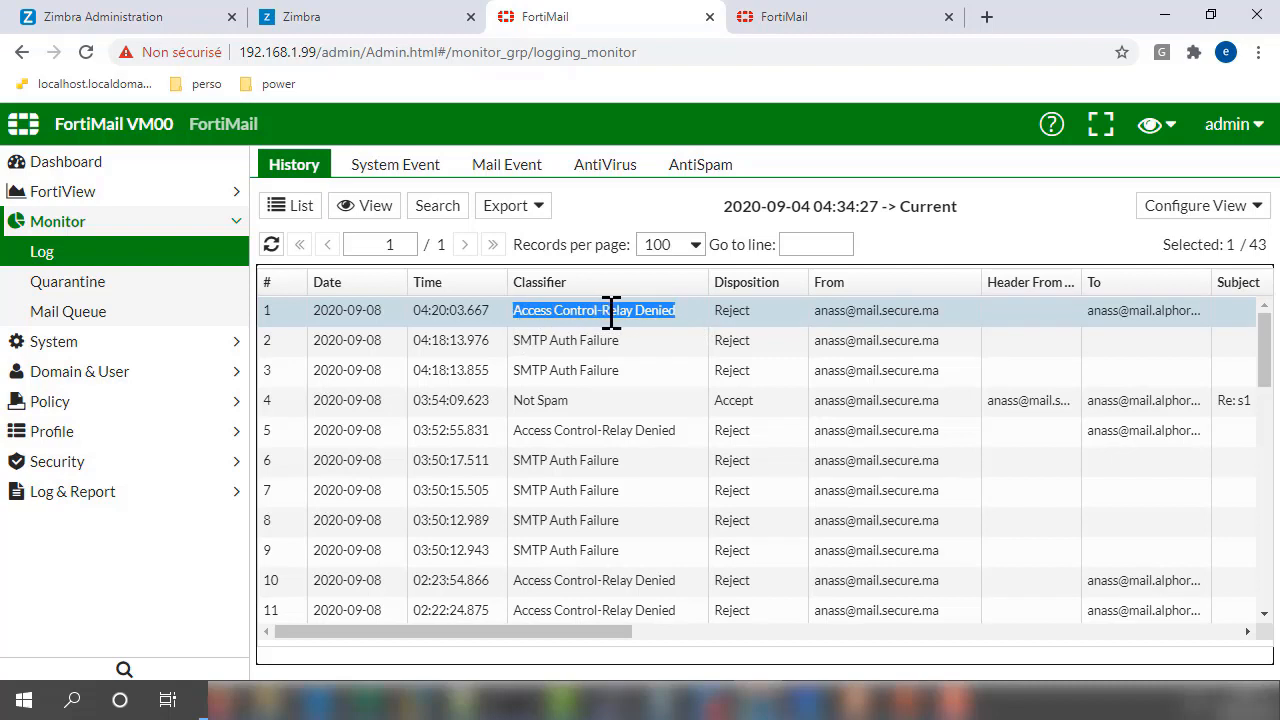
- Start a new receiving access control rule with the sender set to Internal and the recipient to External
click(52, 403)
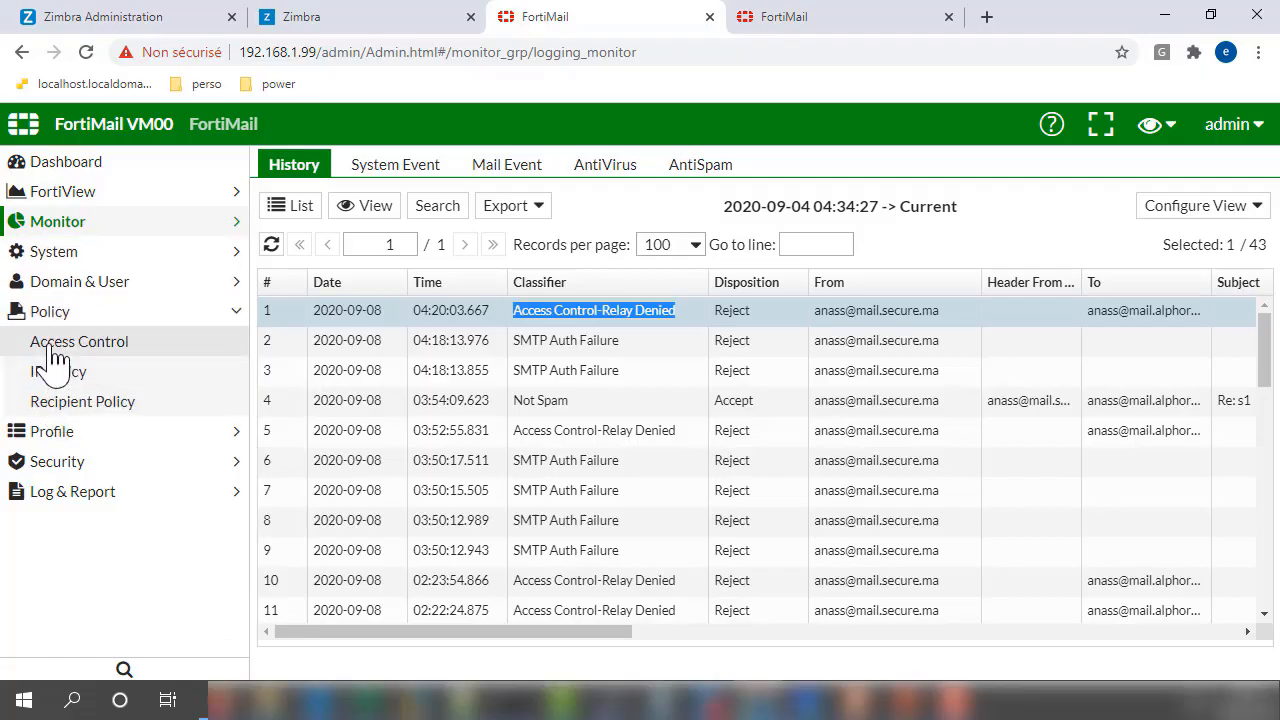
click(55, 359)
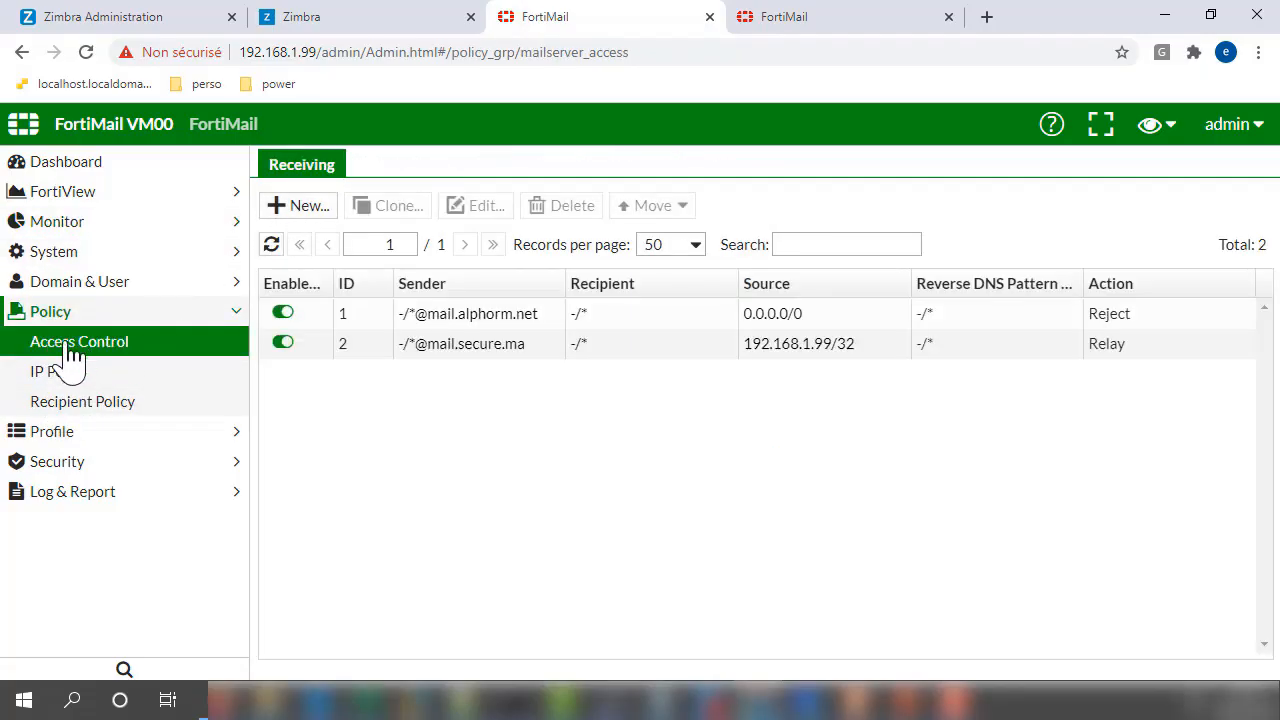
click(308, 206)
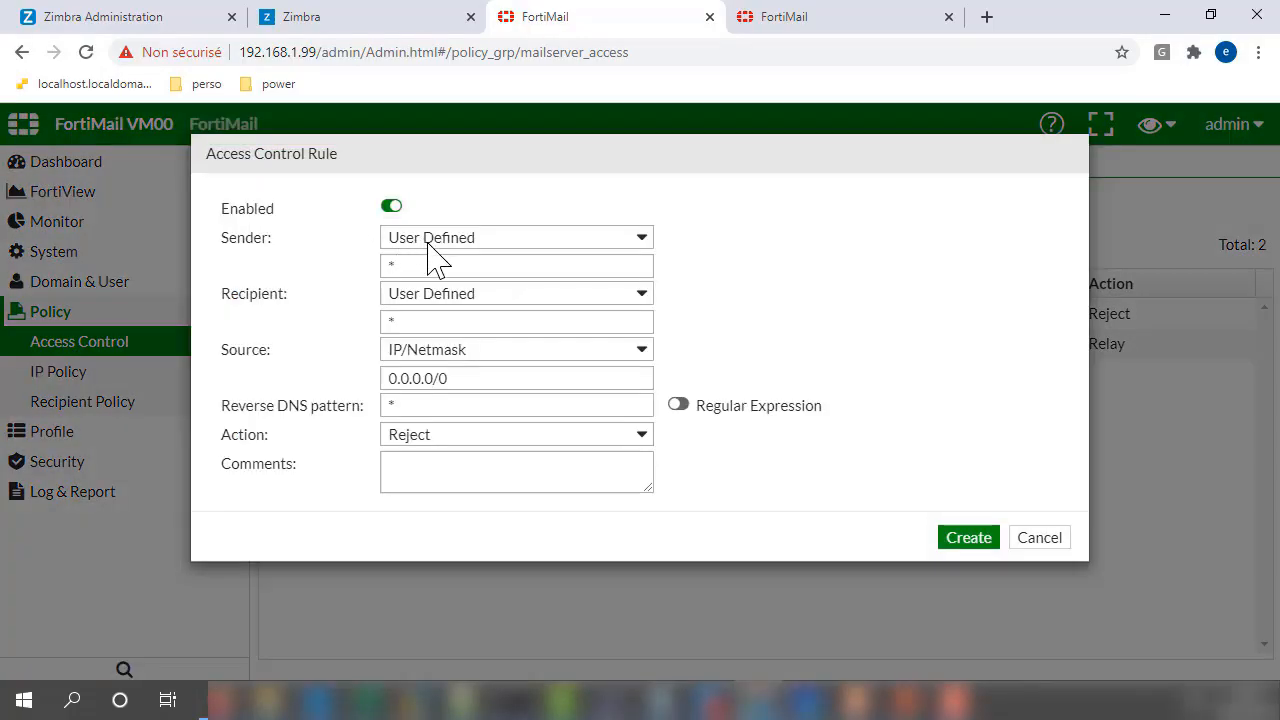
click(422, 244)
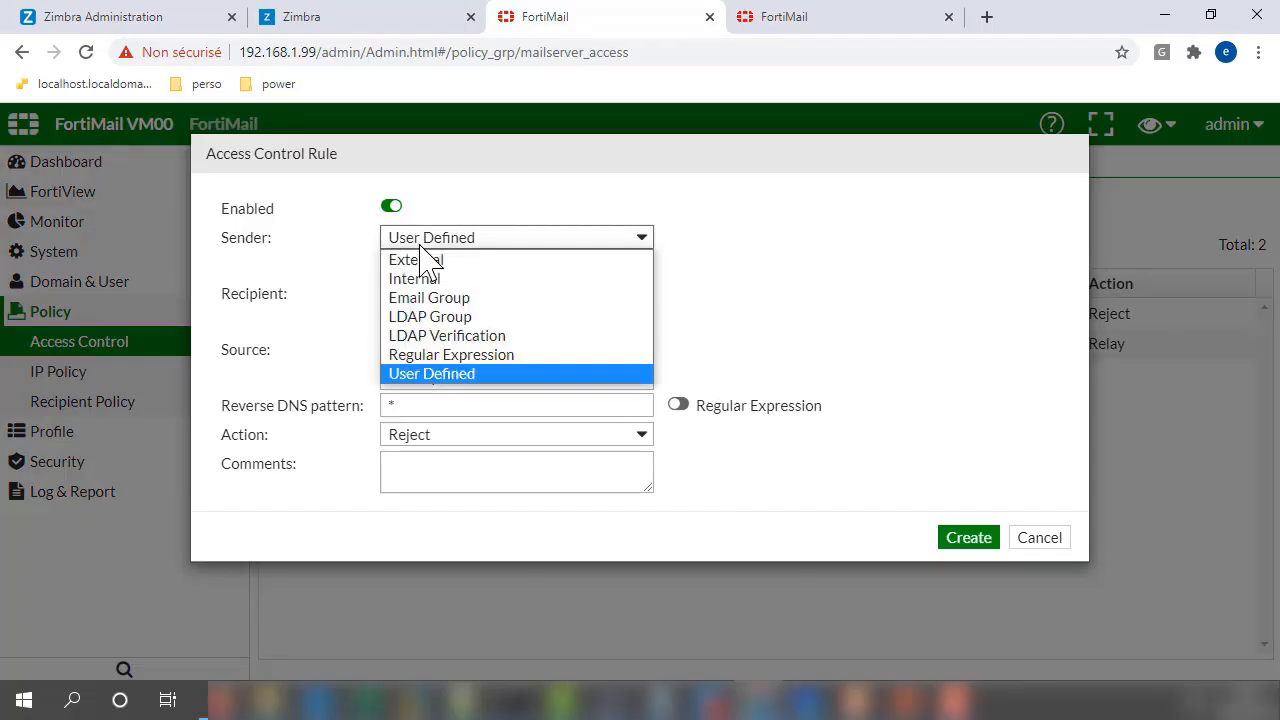
click(418, 279)
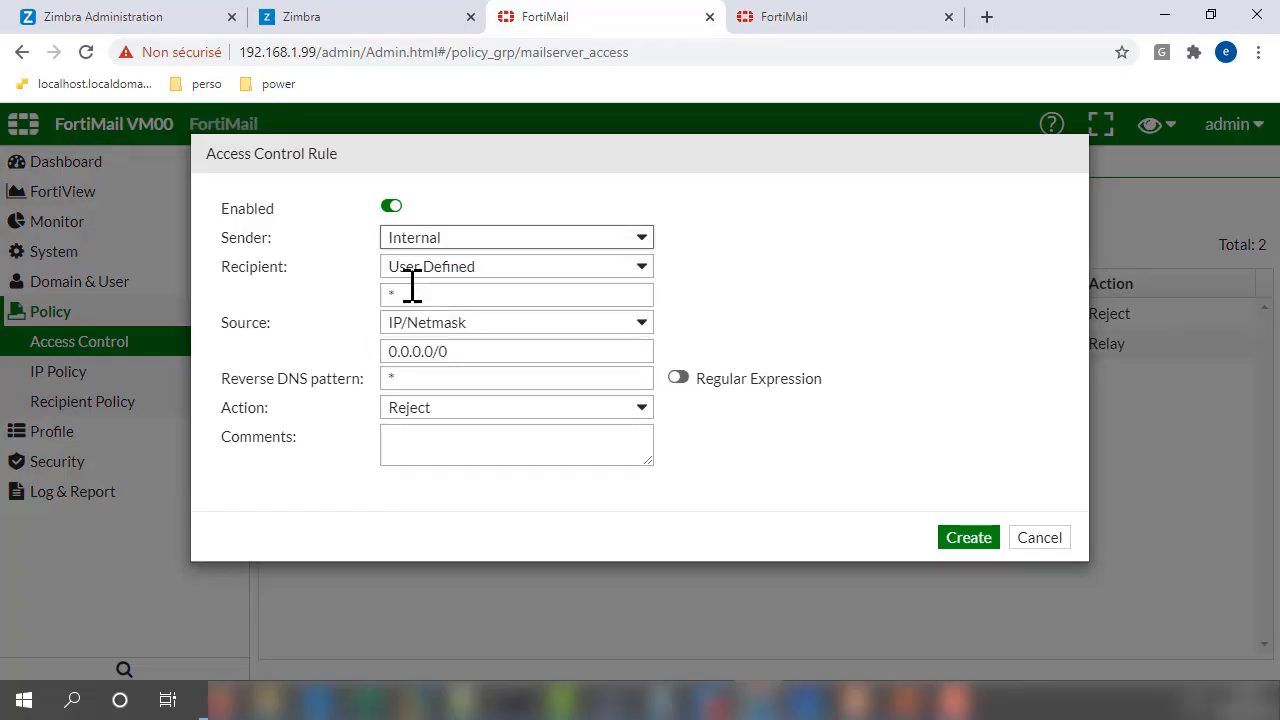
click(408, 268)
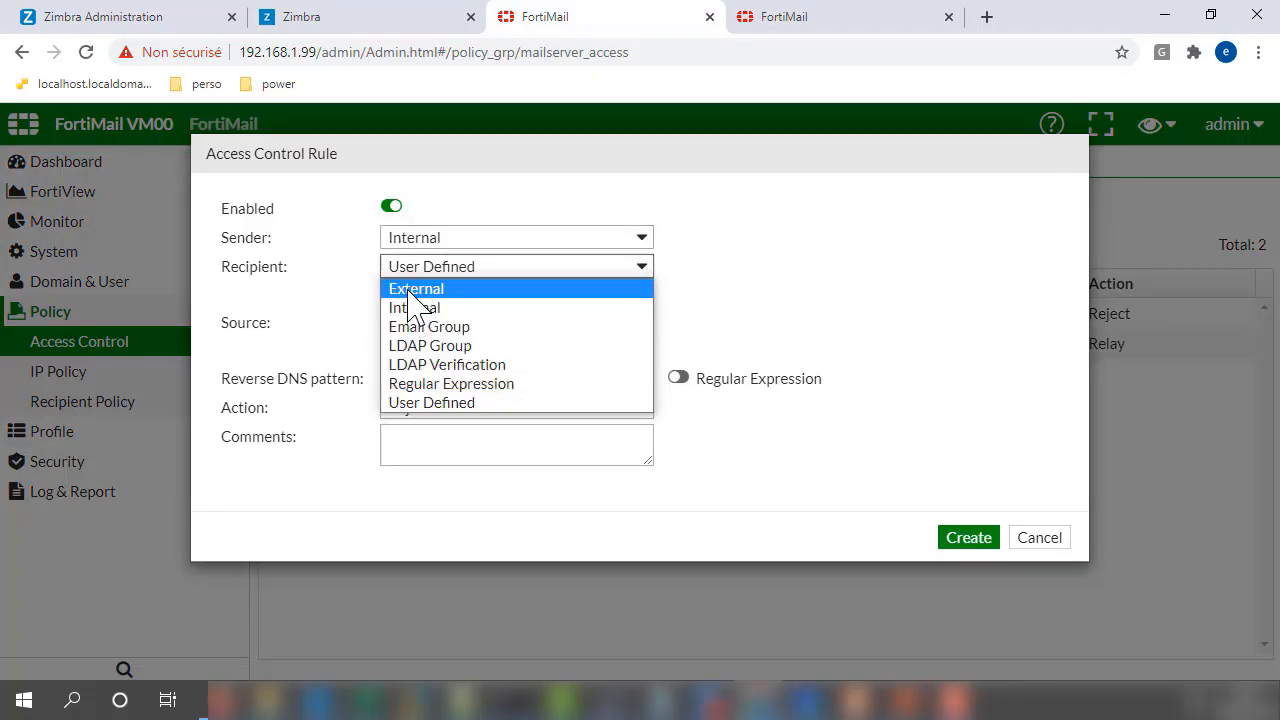
click(409, 289)
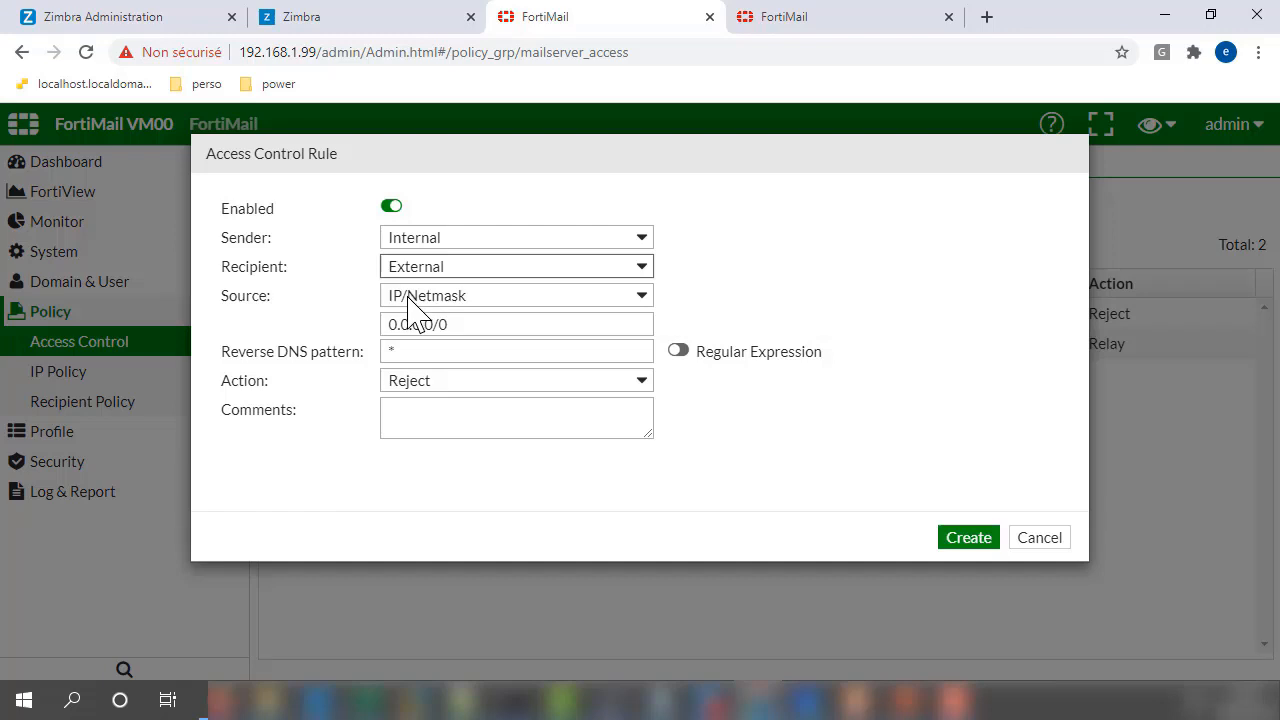
click(426, 240)
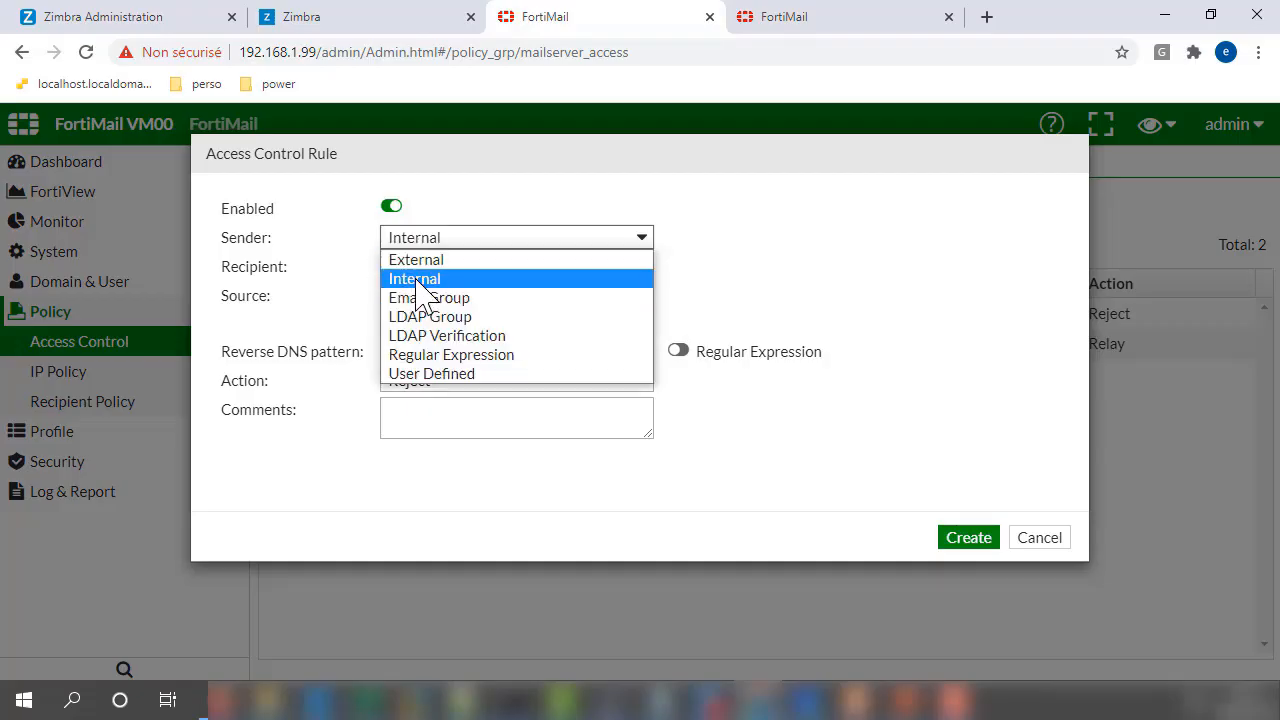
click(418, 282)
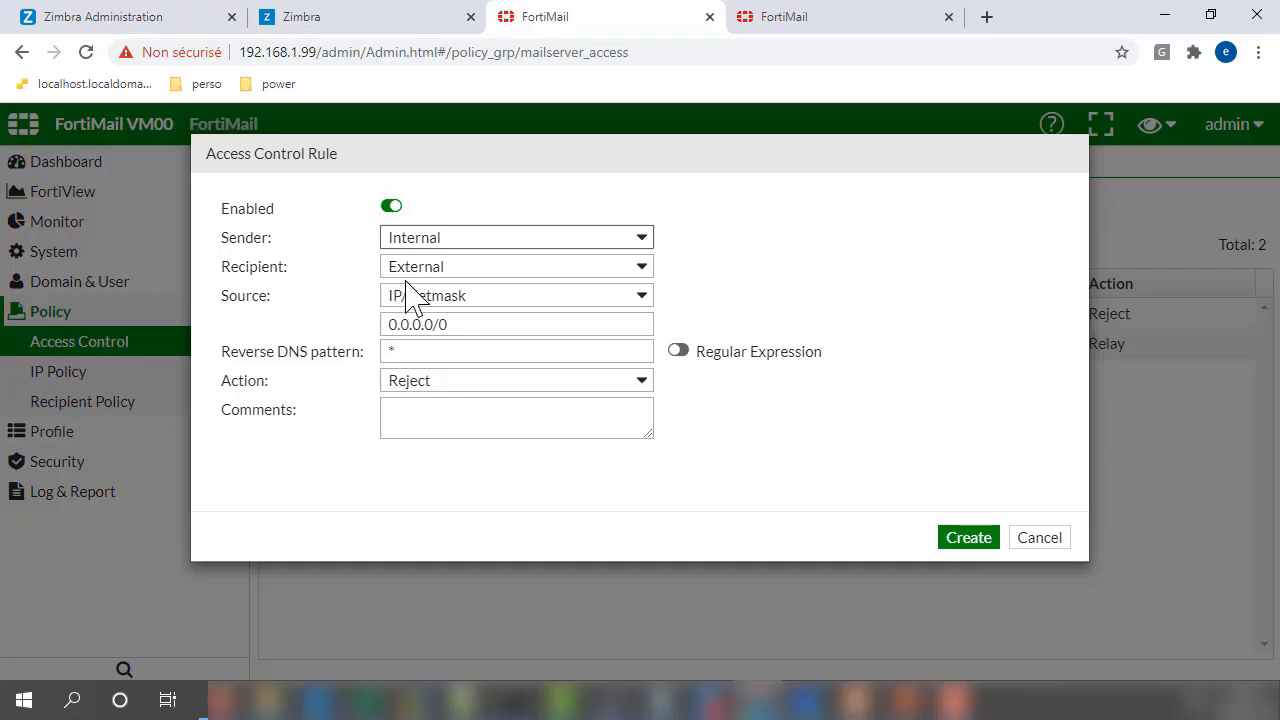
click(414, 245)
click(422, 373)
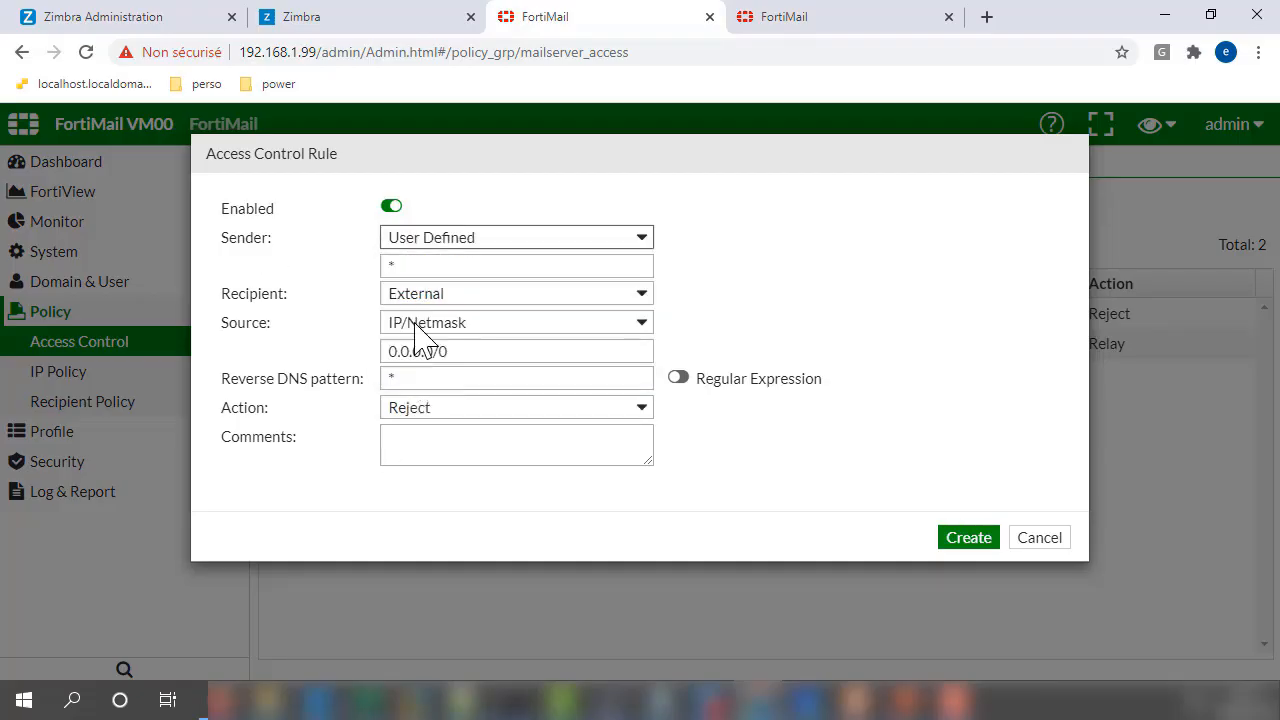
click(410, 264)
text(@)
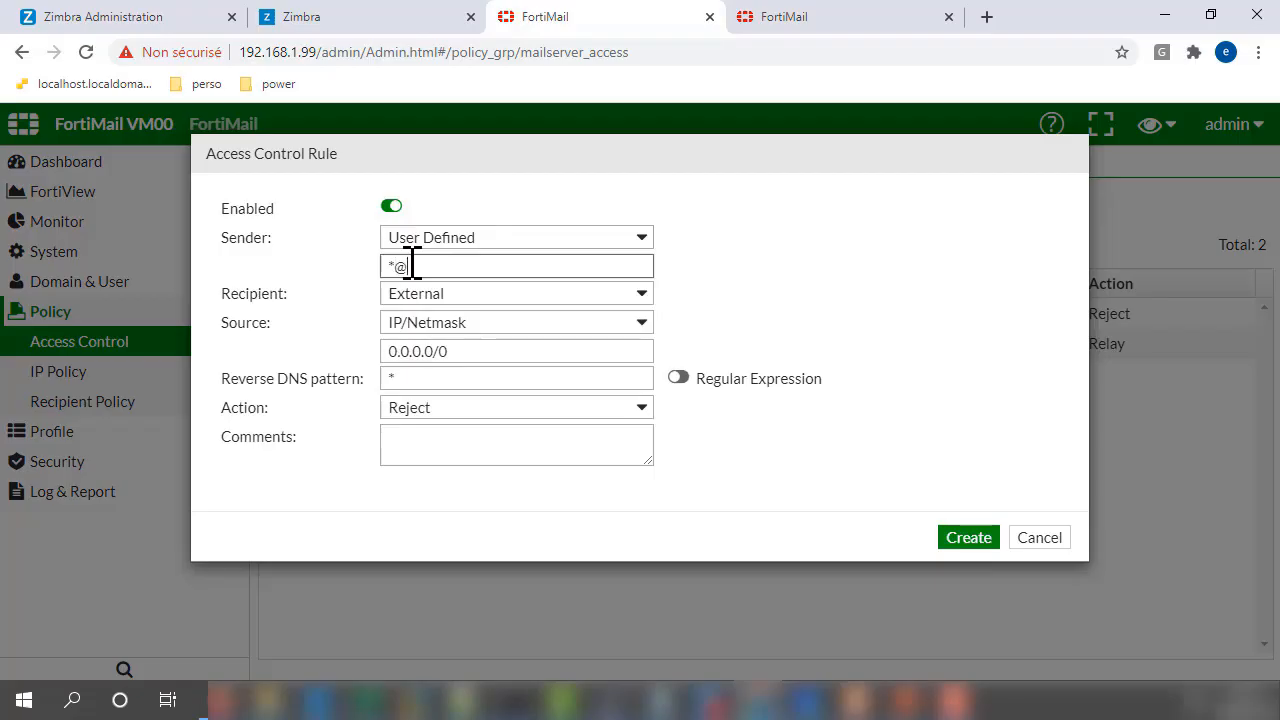
text(mail.secure.ma)
click(405, 240)
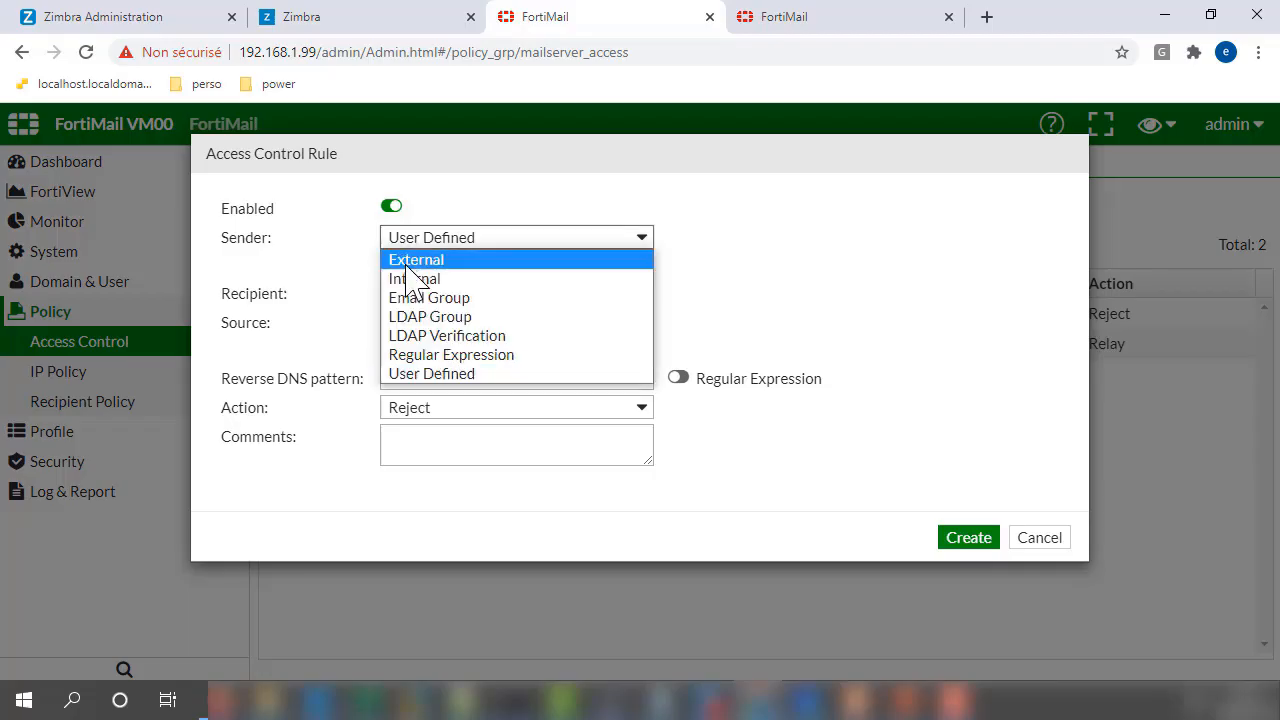
click(410, 279)
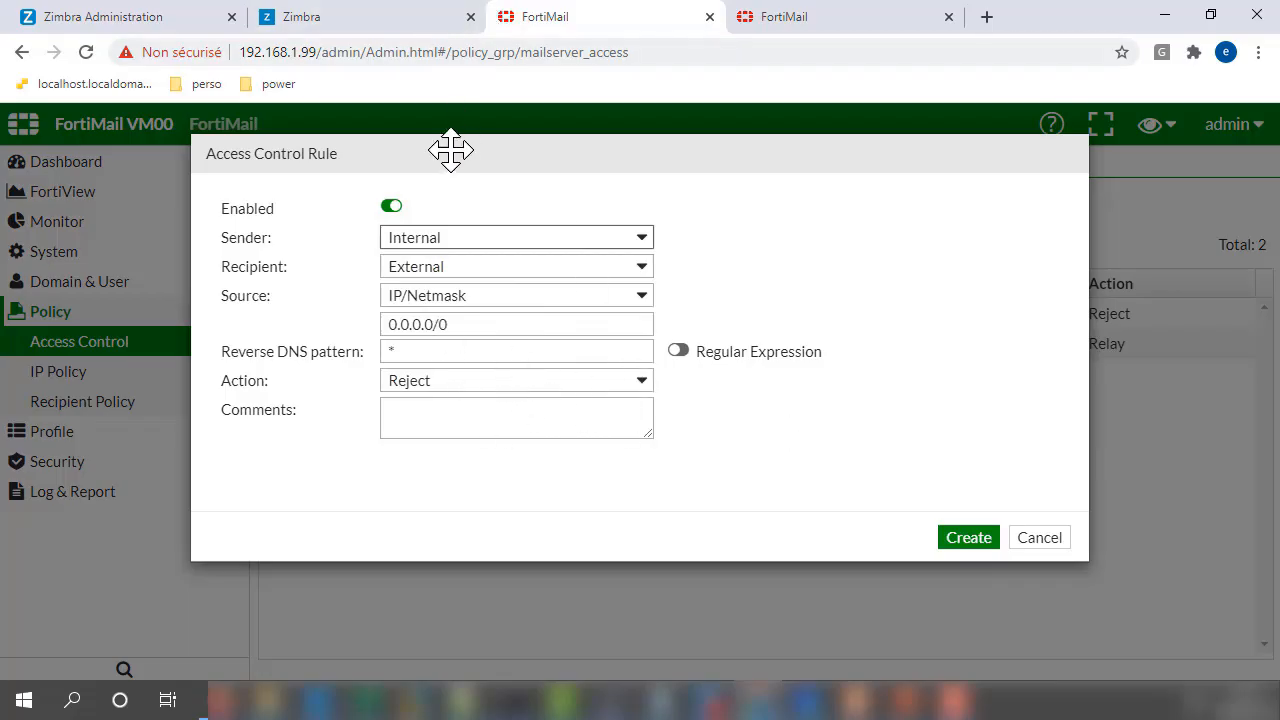
- Set the access control rule's action to Relay and create the rule
click(418, 383)
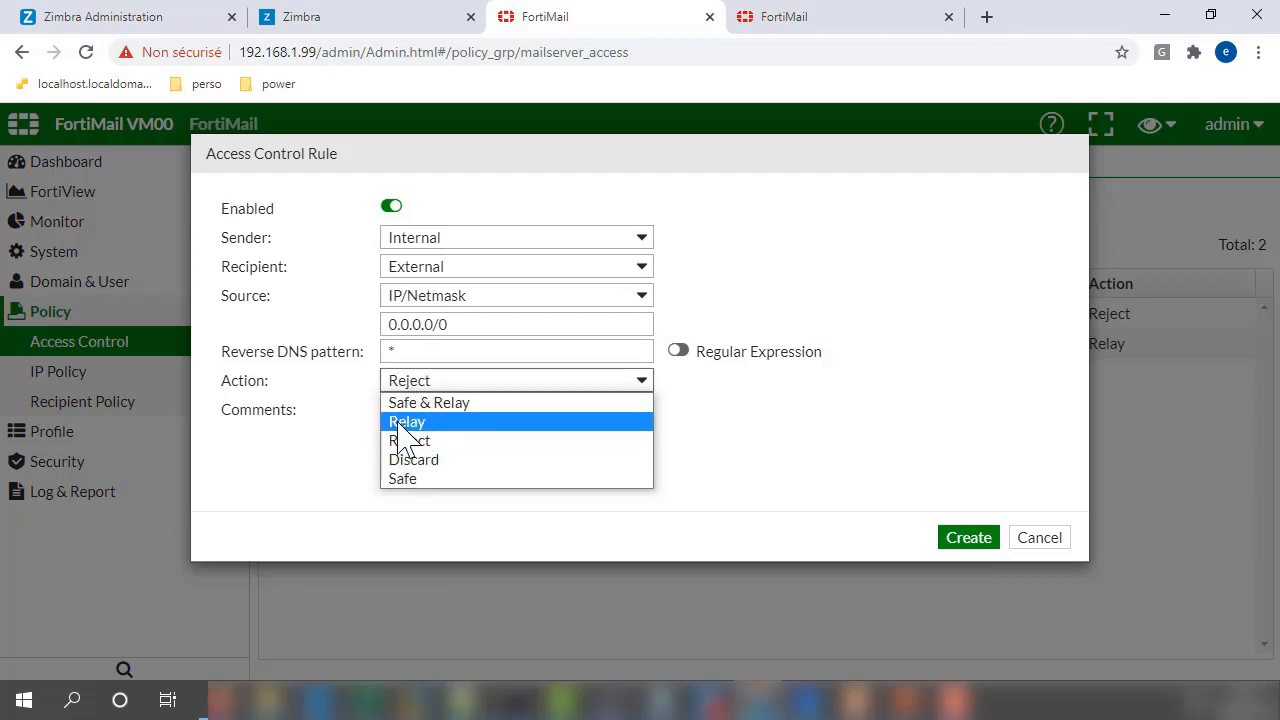
click(407, 422)
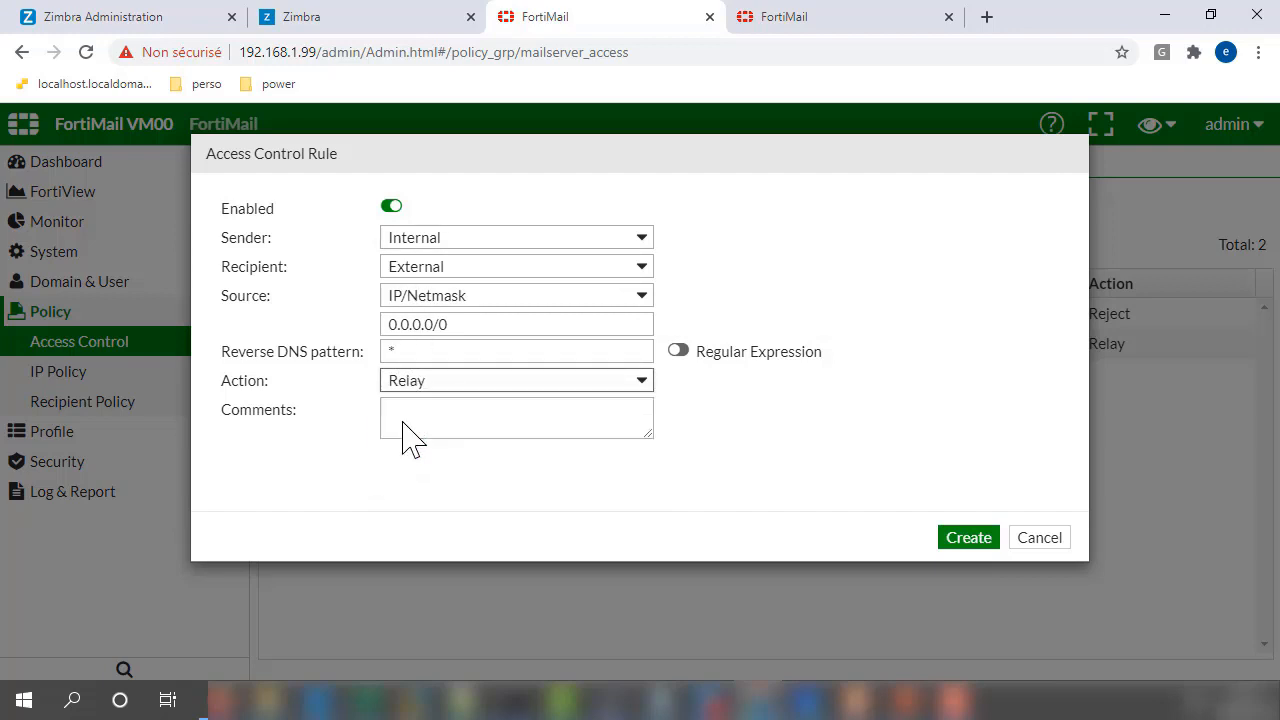
click(985, 540)
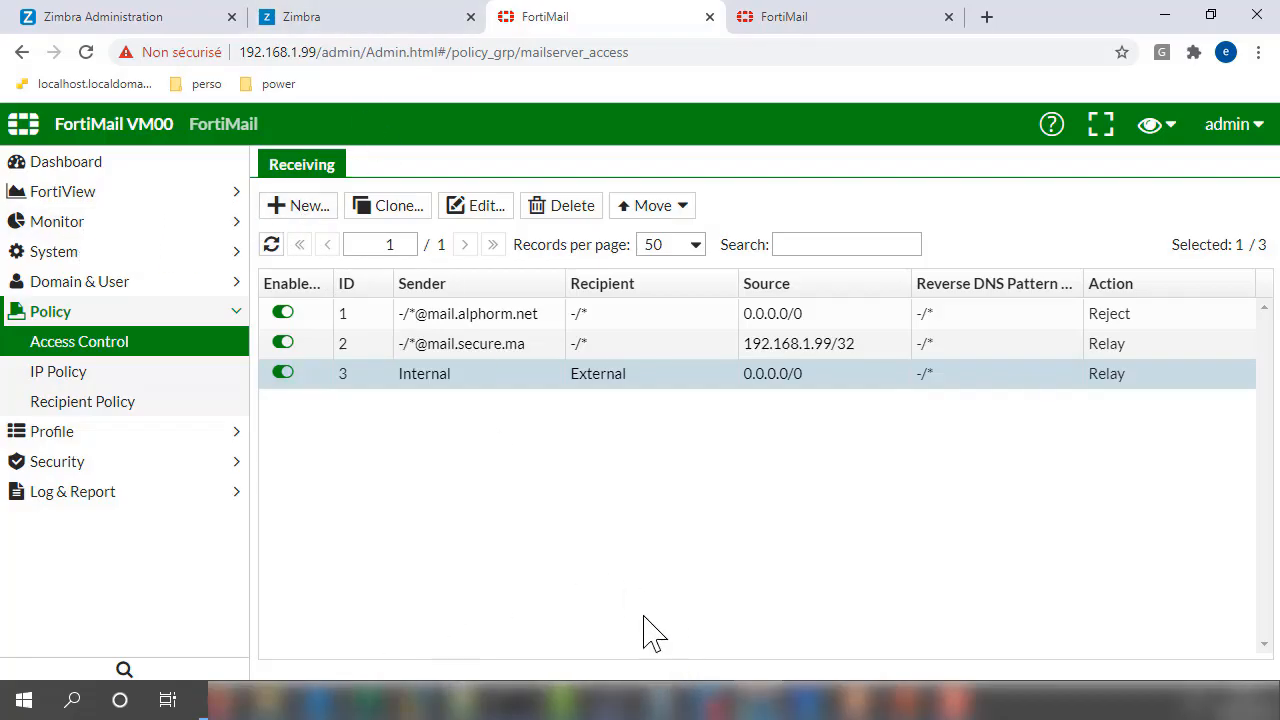
- Switch to Thunderbird on the DC-Win16 virtual machine and open the undeliverable notice for "test outgoing"
mouse_move(445, 700)
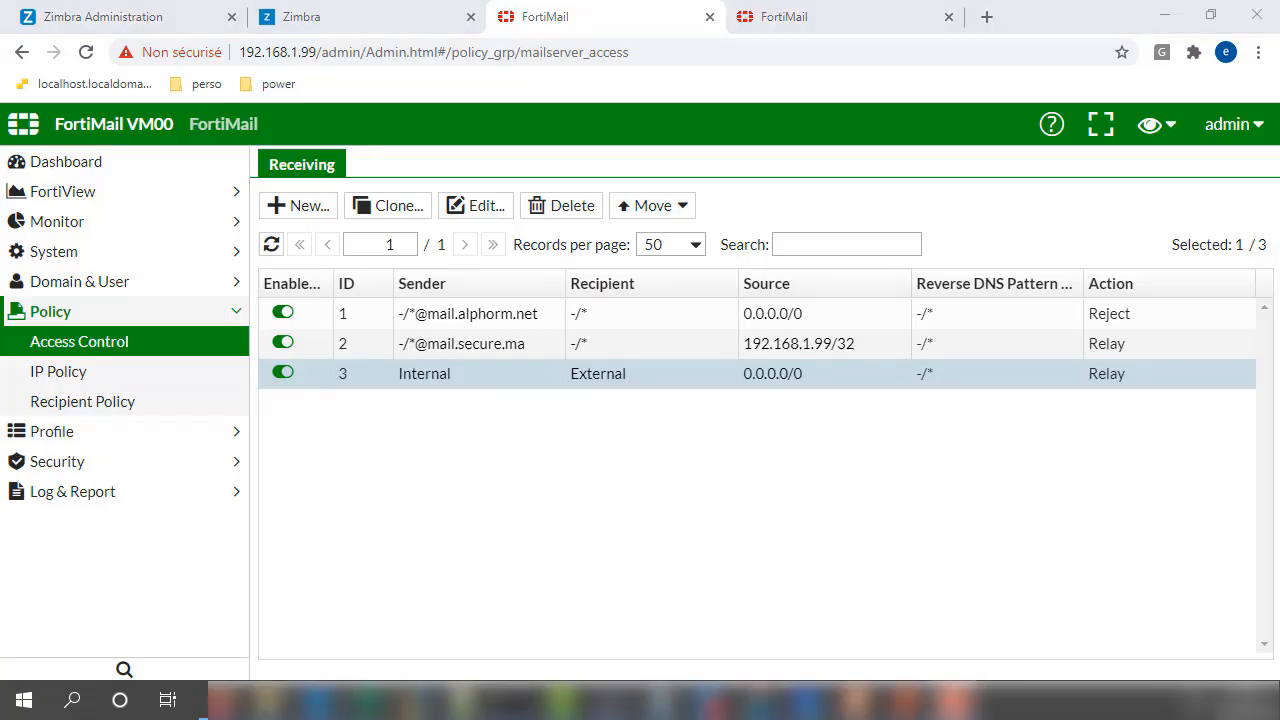
mouse_move(490, 700)
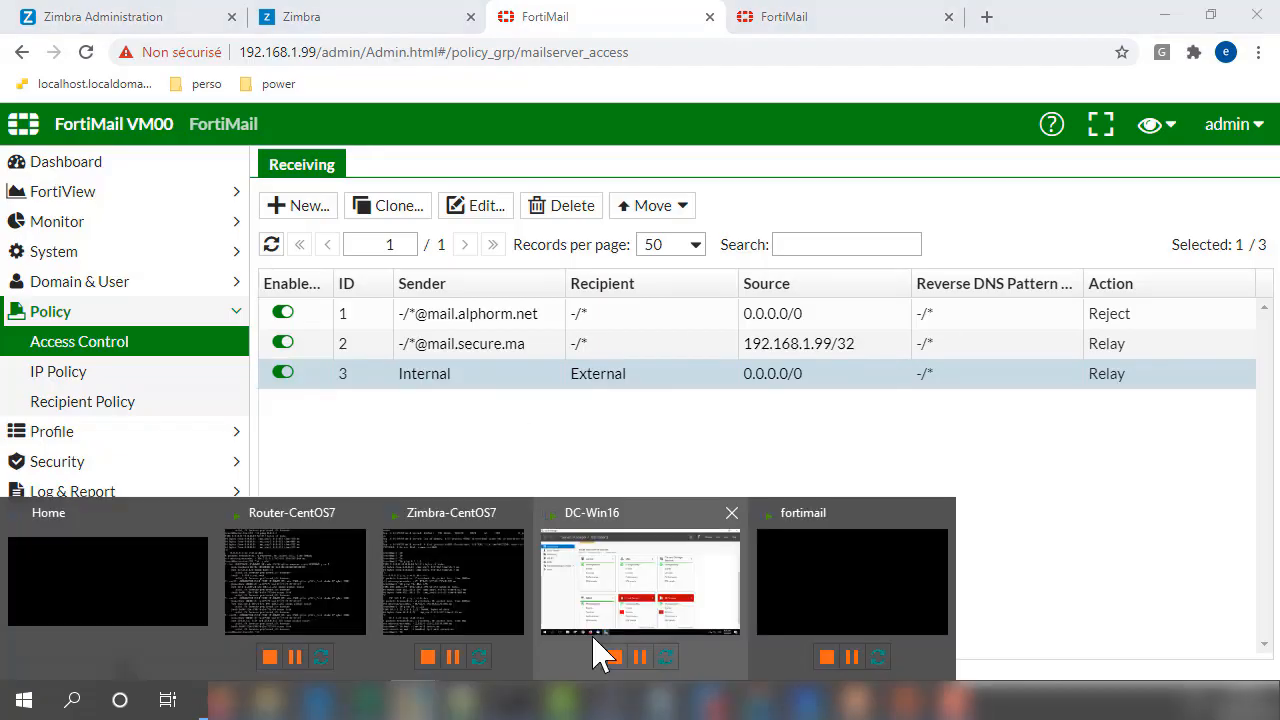
click(630, 625)
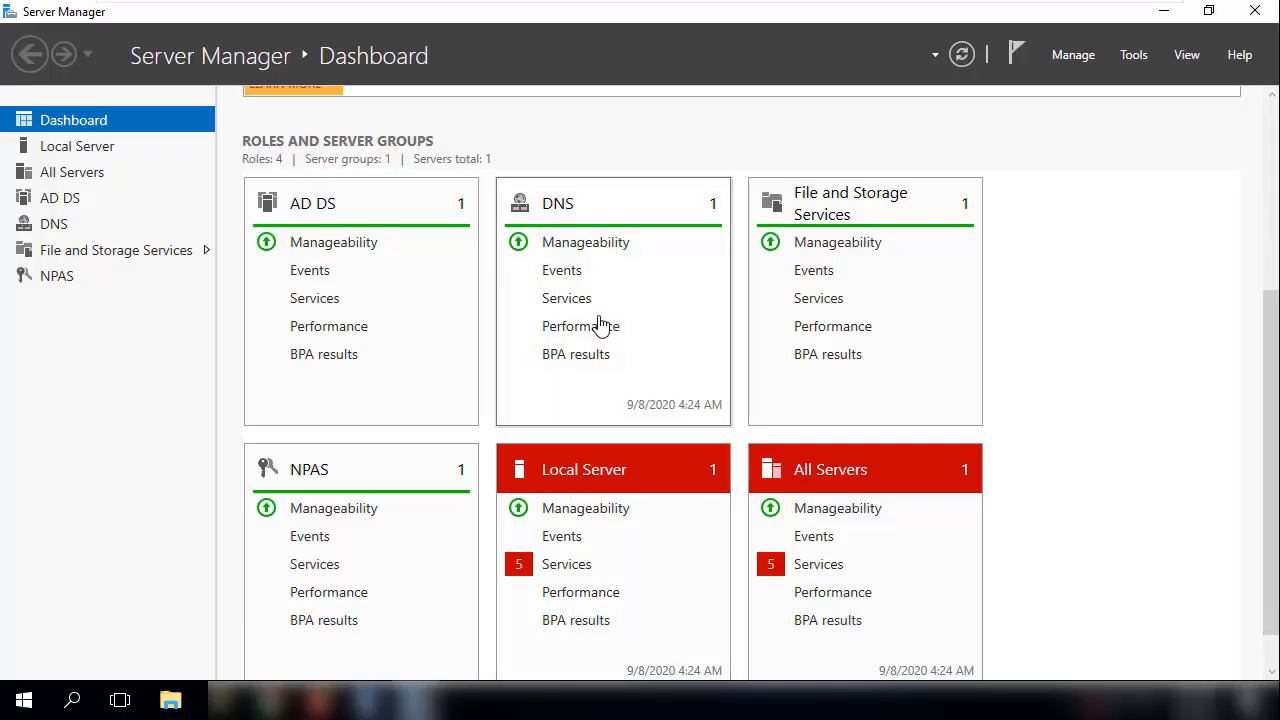
click(1176, 20)
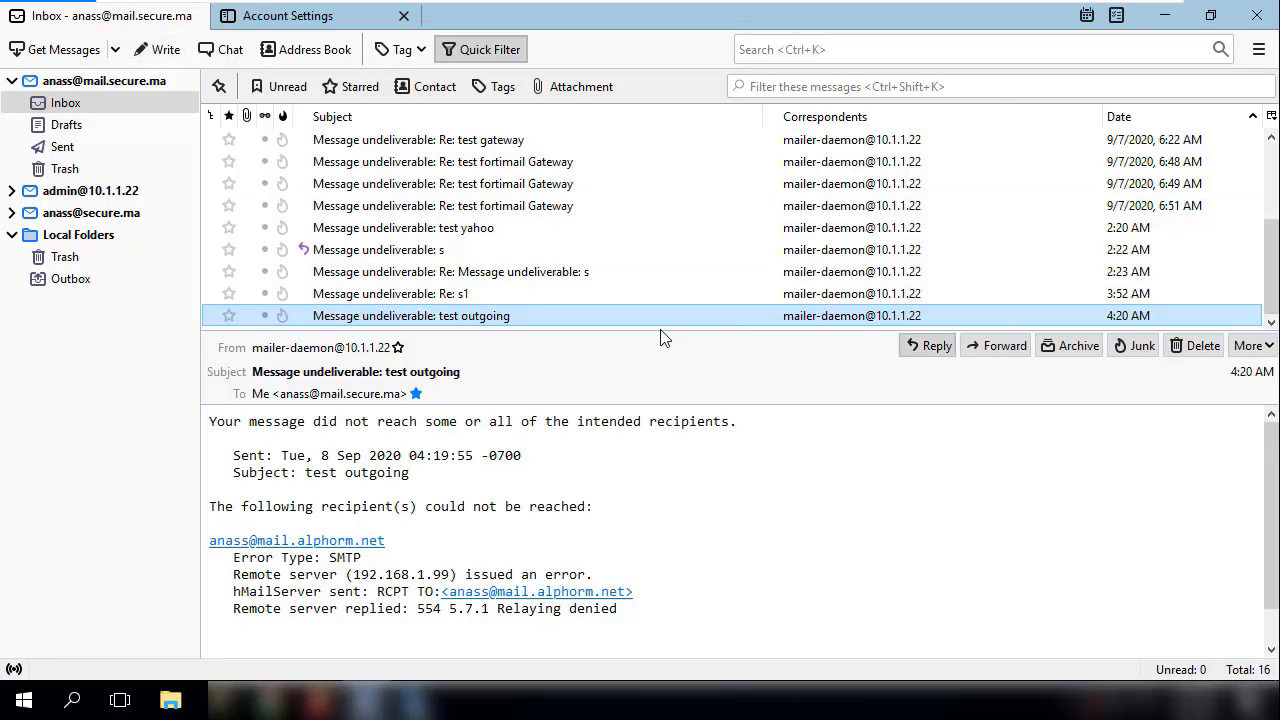
- Reply to the undeliverable notice with the recipient replaced by the saved contact at mail.alphorm.net, and send it
click(928, 345)
click(622, 148)
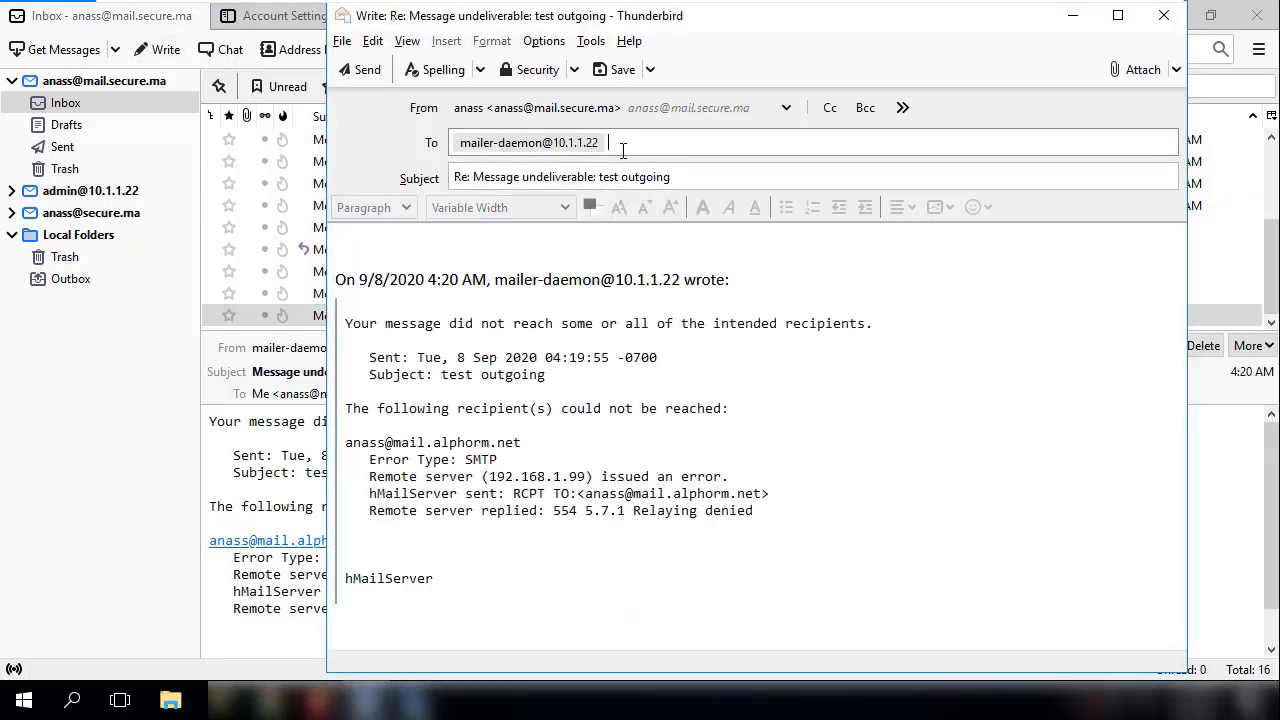
key(ctrl+a)
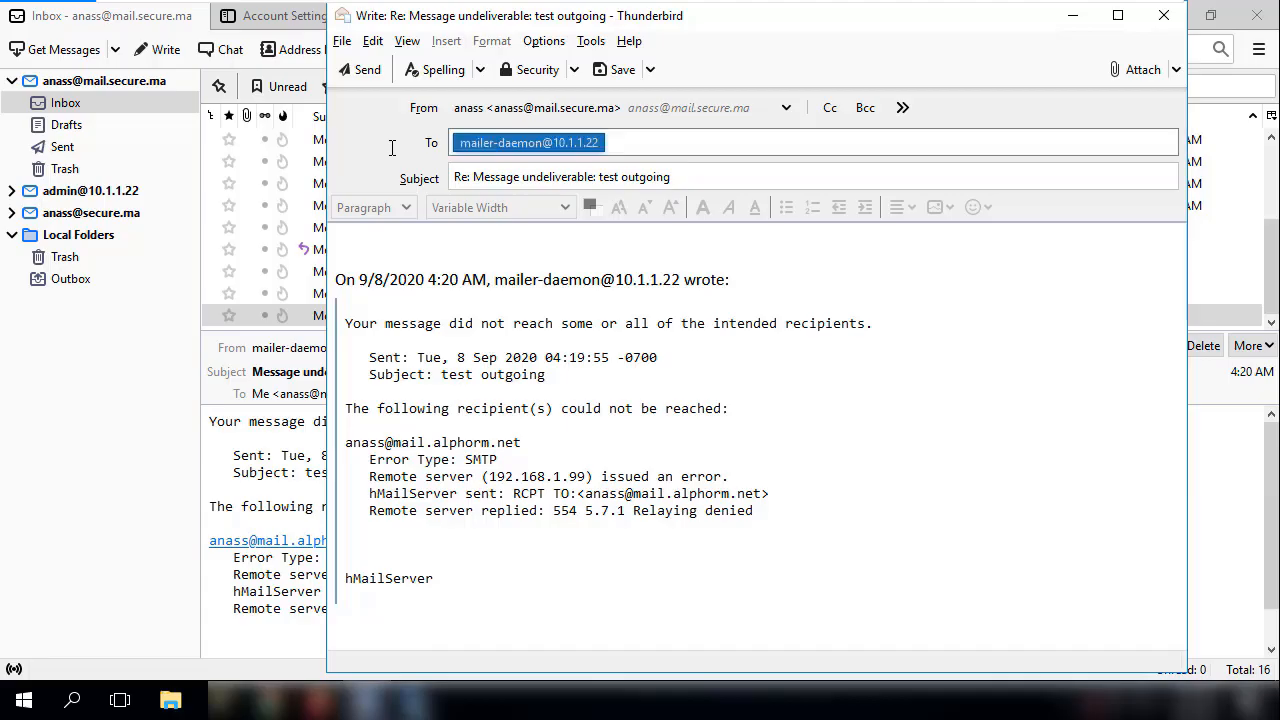
key(BackSpace)
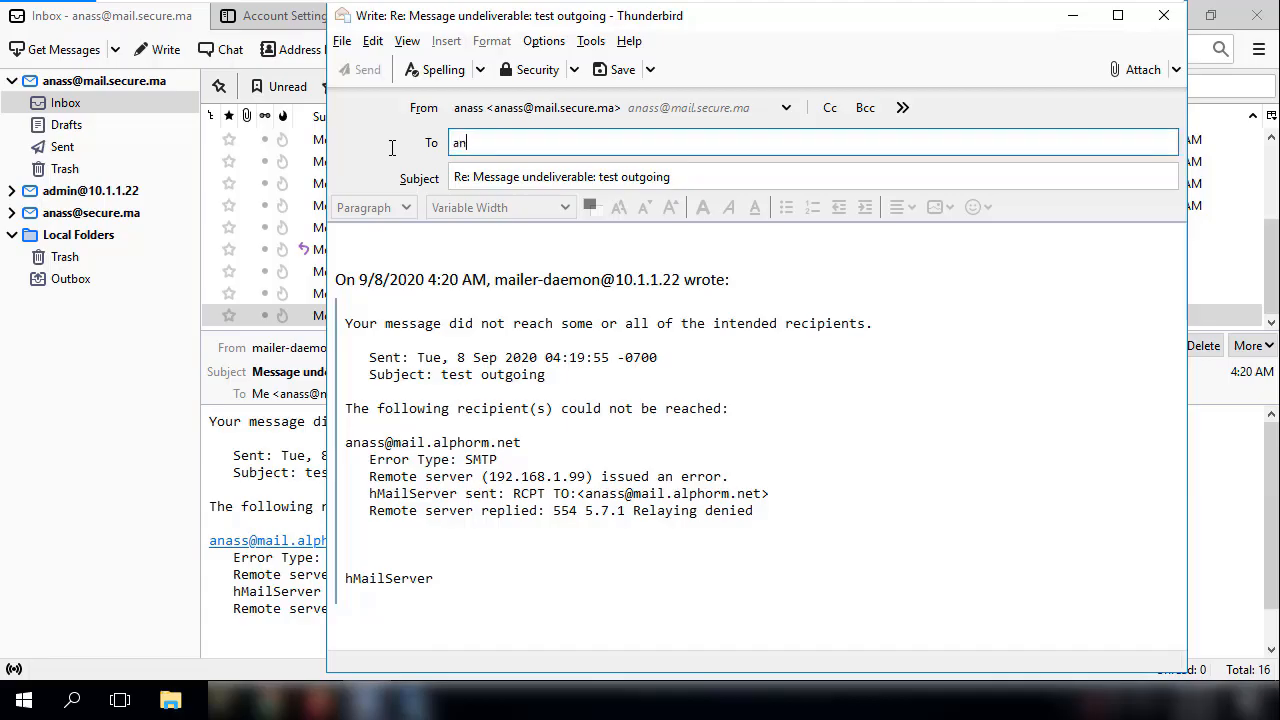
key(Return)
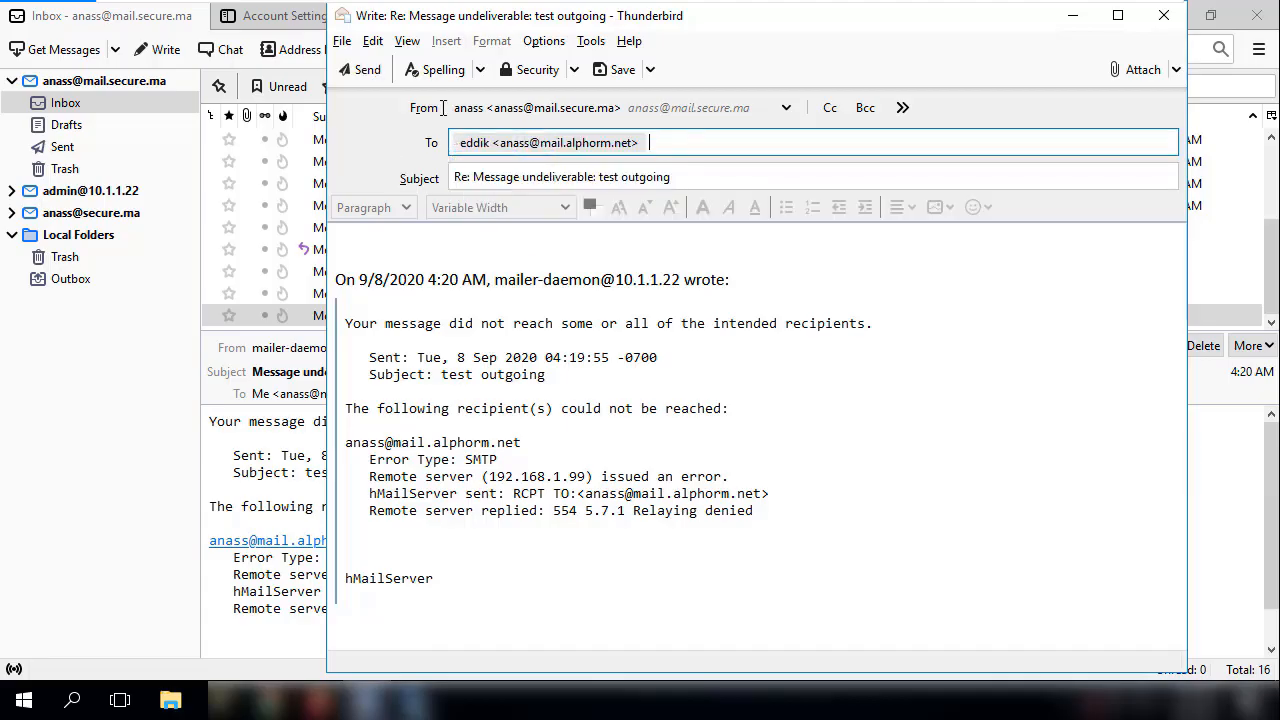
click(367, 72)
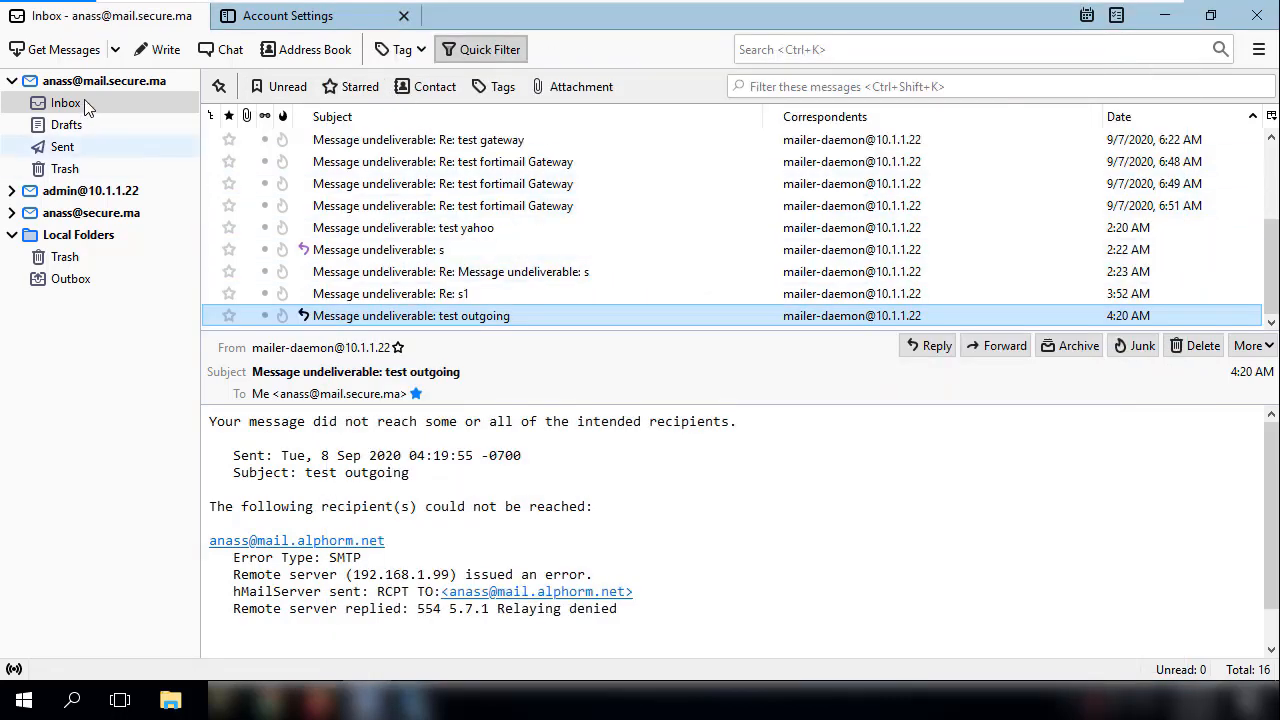
- Switch back to the FortiMail administration page and open the mail log history
click(1164, 14)
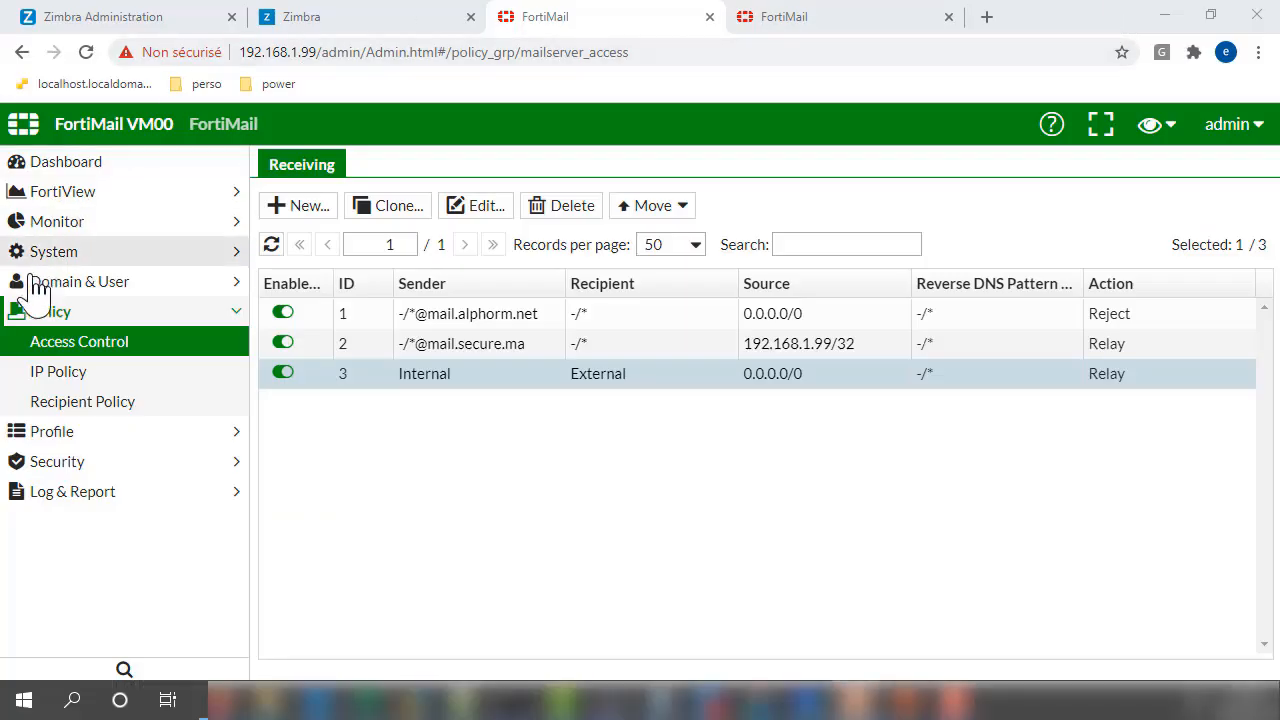
click(58, 228)
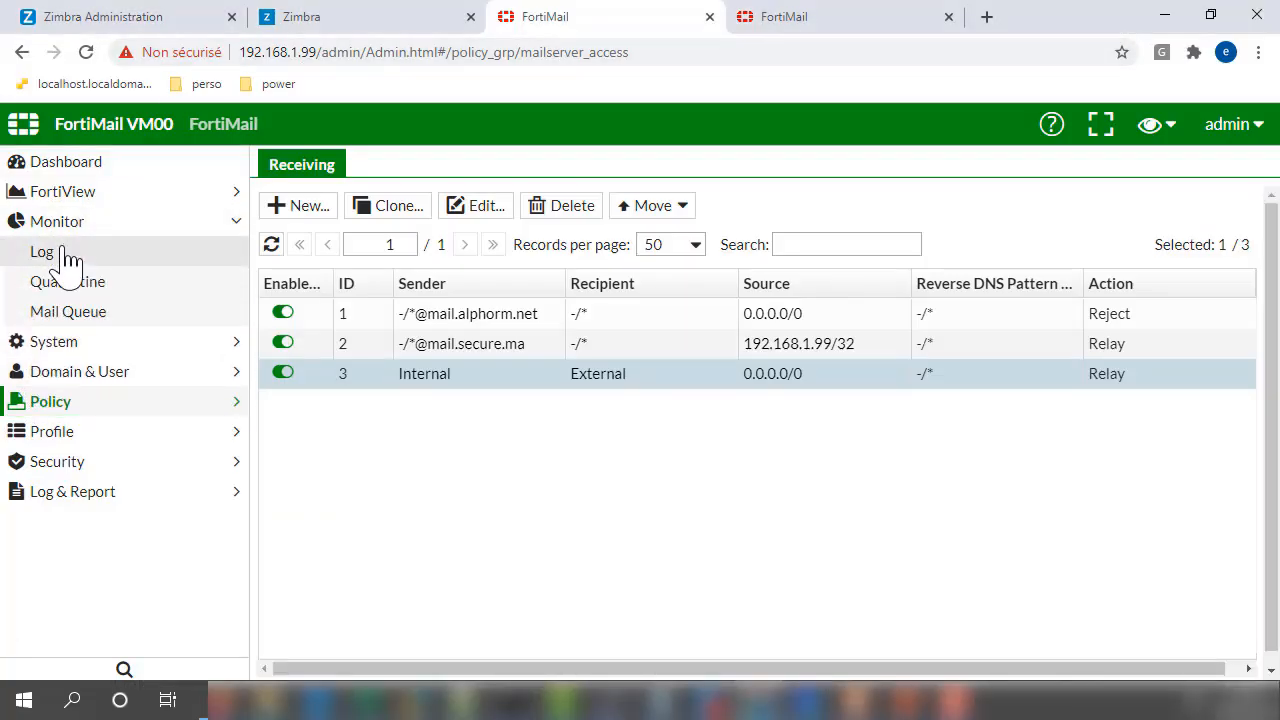
click(68, 258)
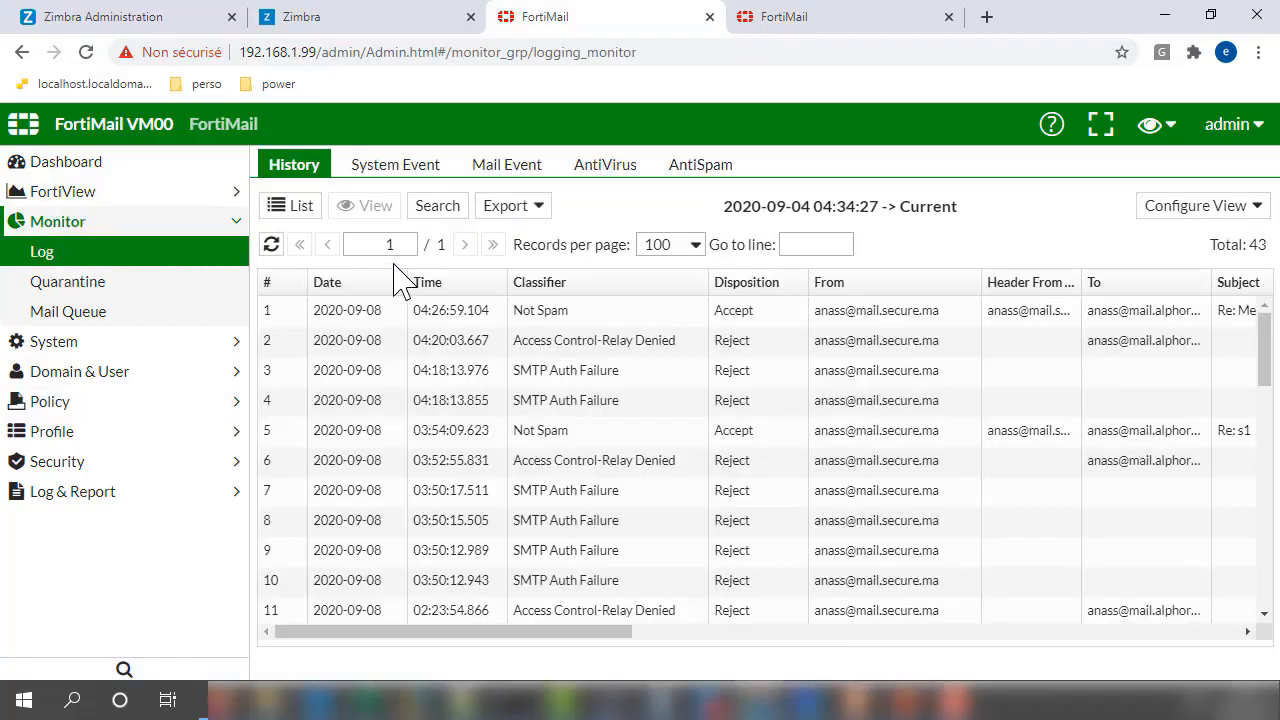
- Examine the classifier, disposition and subject of the newest entry in the log history
click(388, 310)
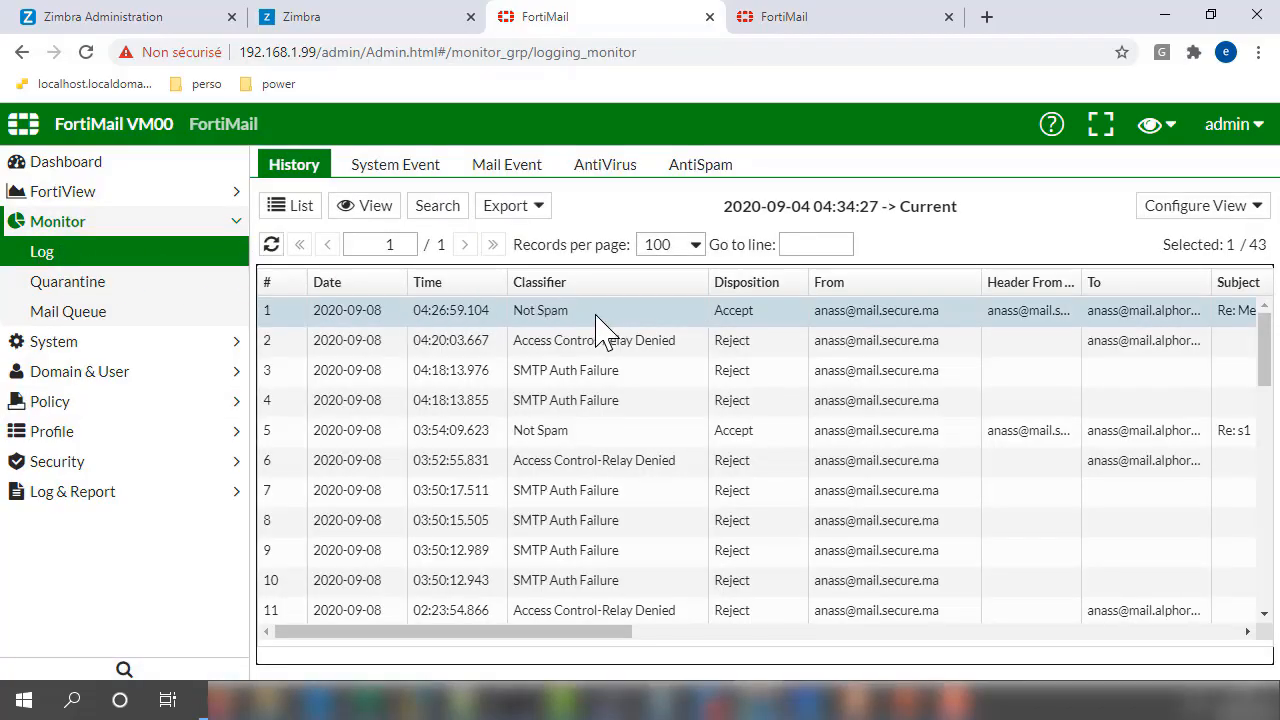
drag(578, 316, 503, 322)
drag(762, 314, 703, 322)
drag(608, 632, 802, 638)
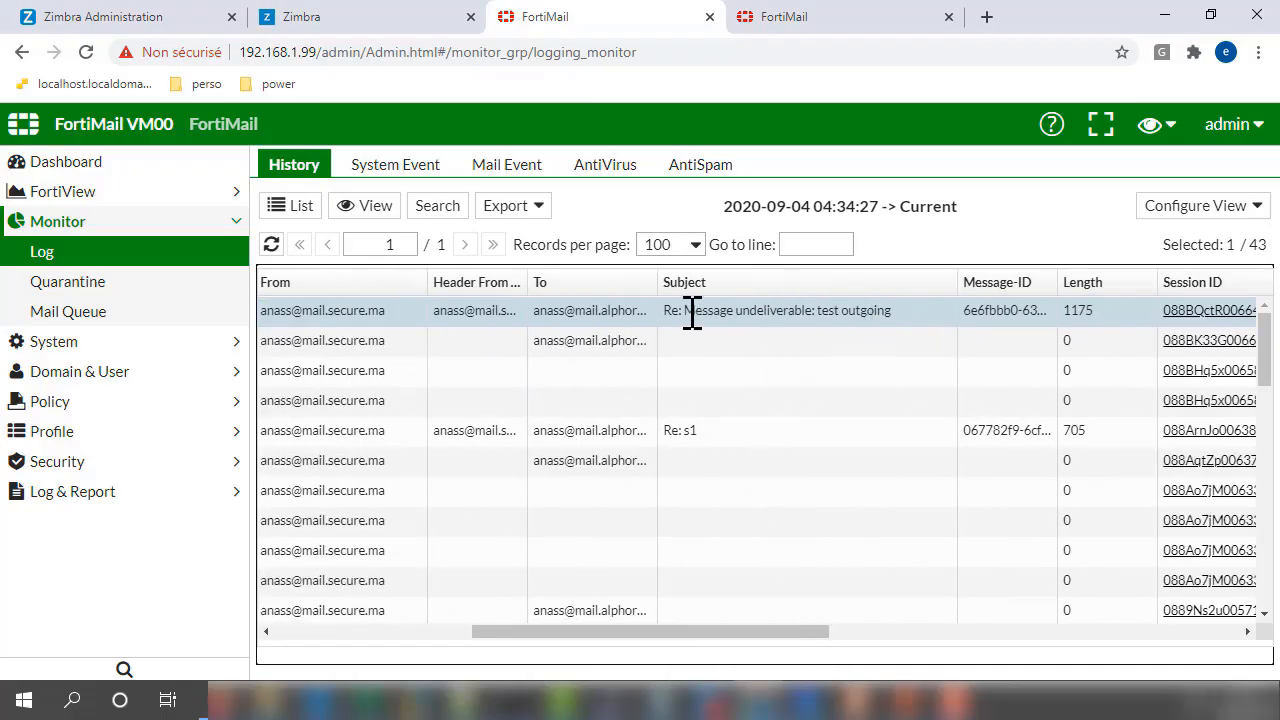
mouse_move(692, 311)
mouse_down()
mouse_move(929, 331)
mouse_move(691, 311)
mouse_up()
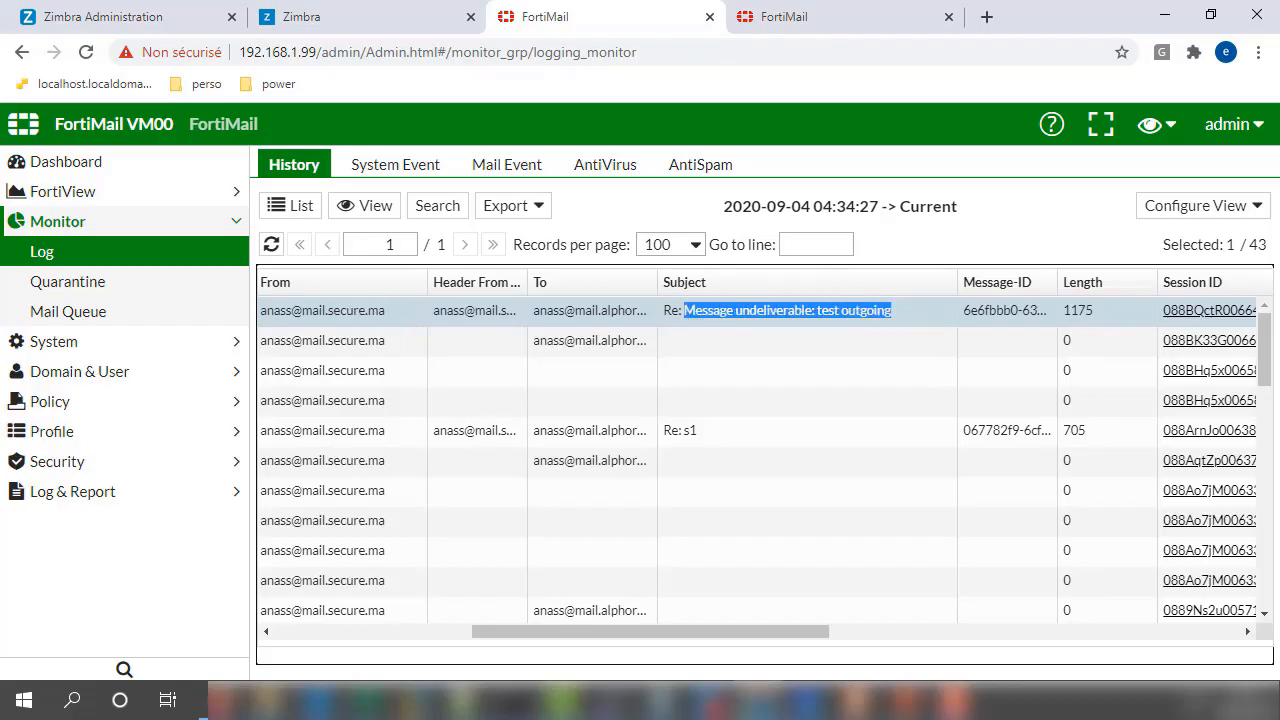
- Check the Zimbra inbox for the reply, and fetch new messages for the mail.secure.ma account's inbox in Thunderbird on the virtual machine
click(334, 20)
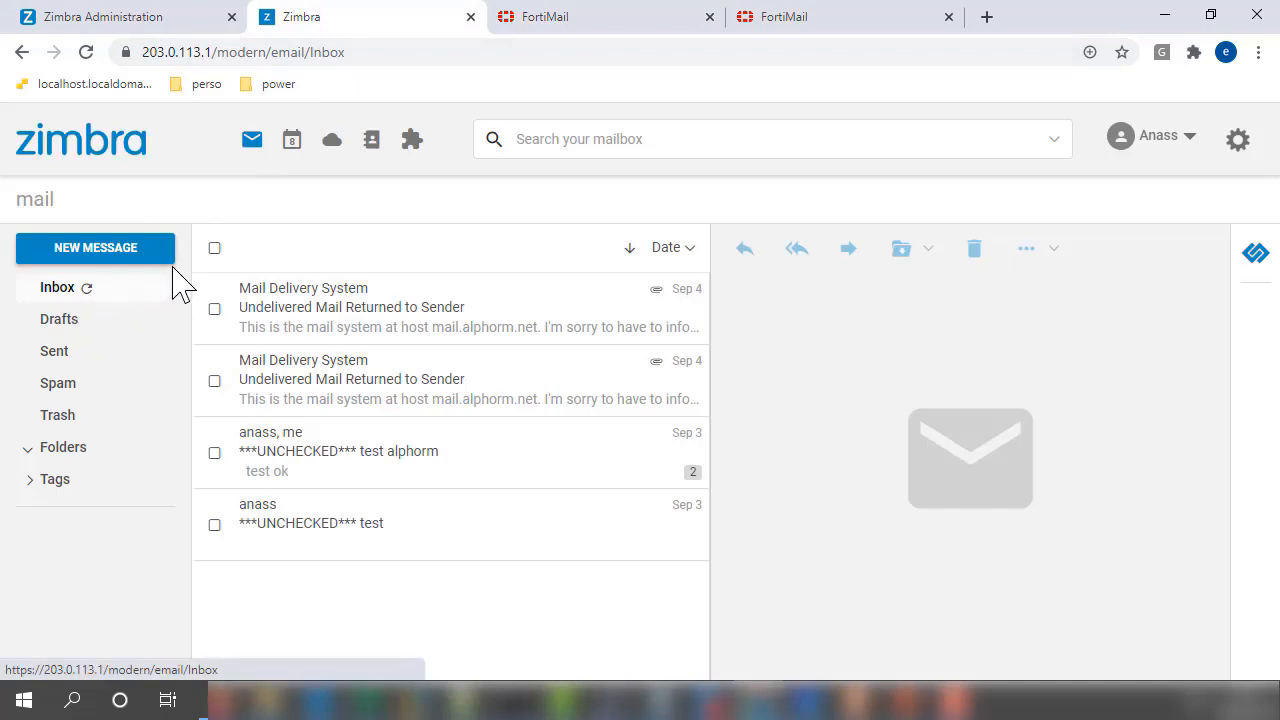
click(535, 20)
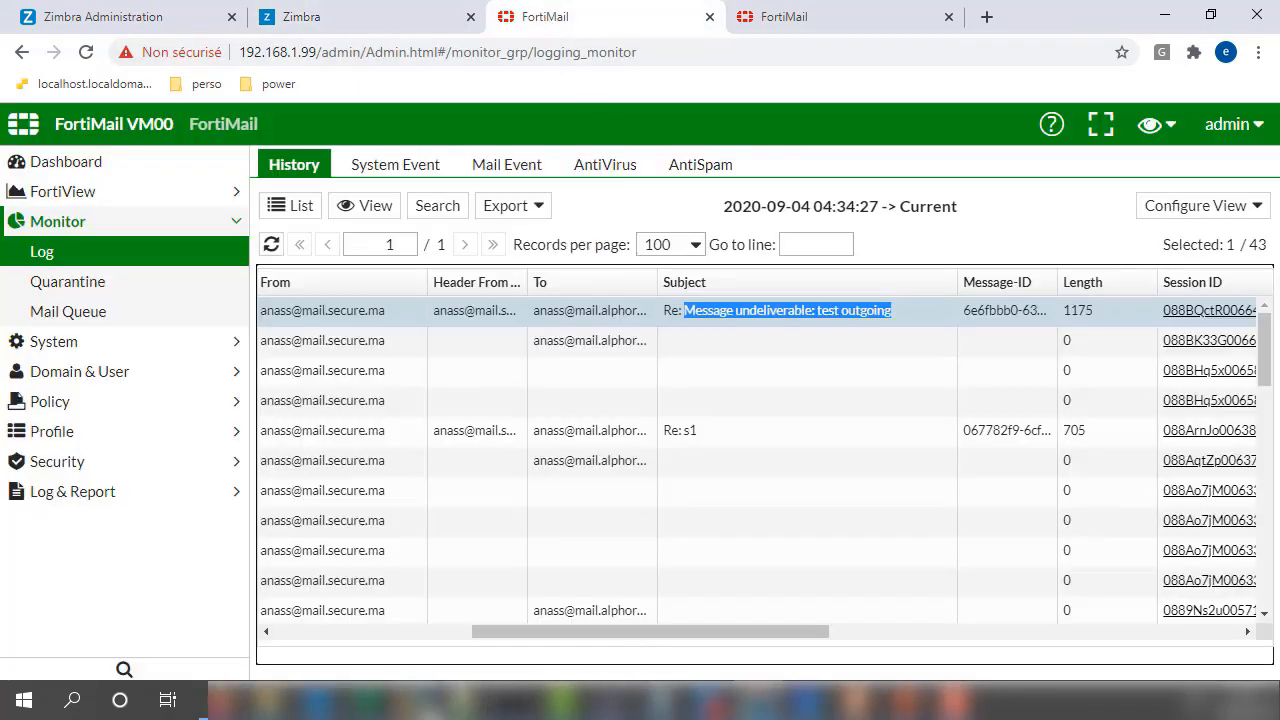
click(420, 700)
click(672, 592)
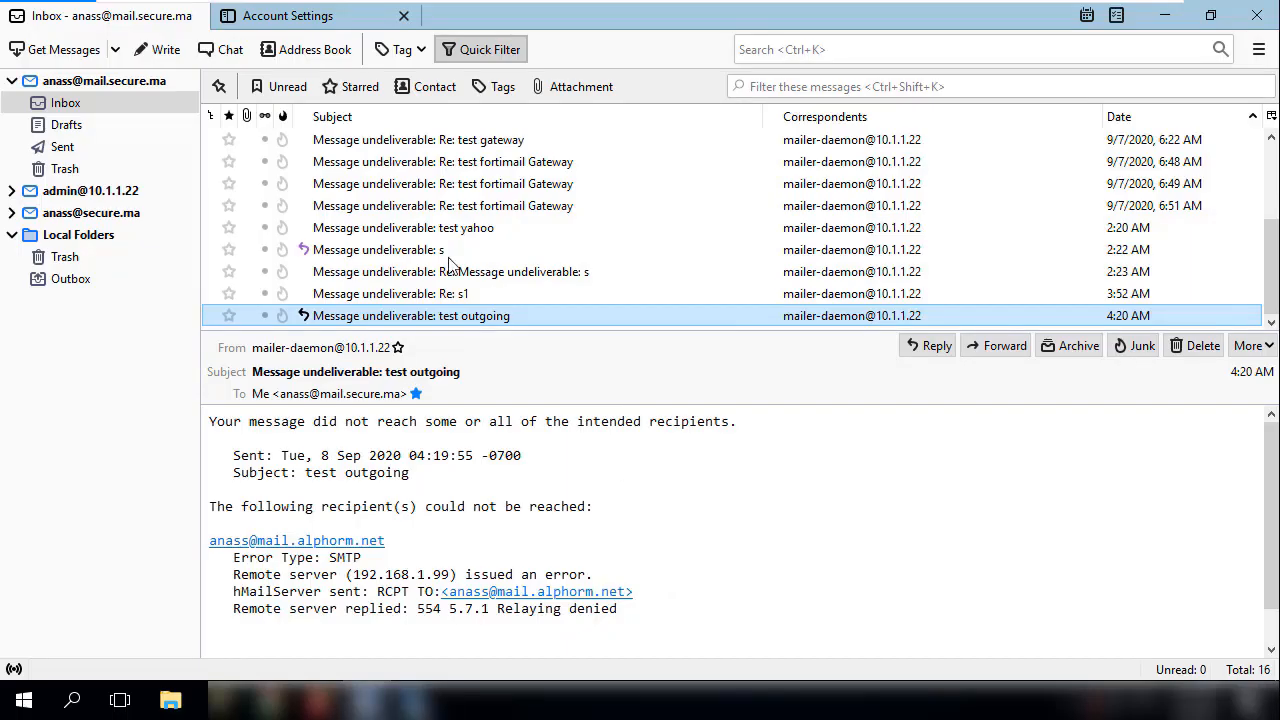
click(83, 85)
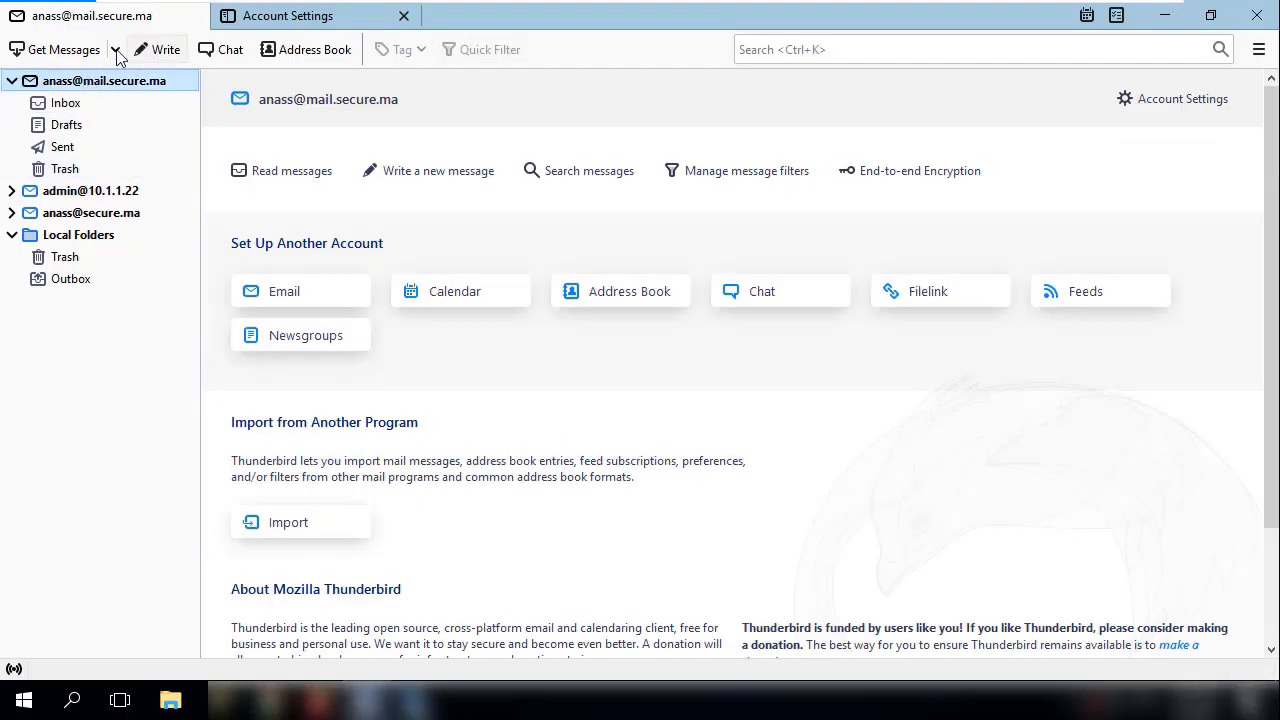
click(64, 52)
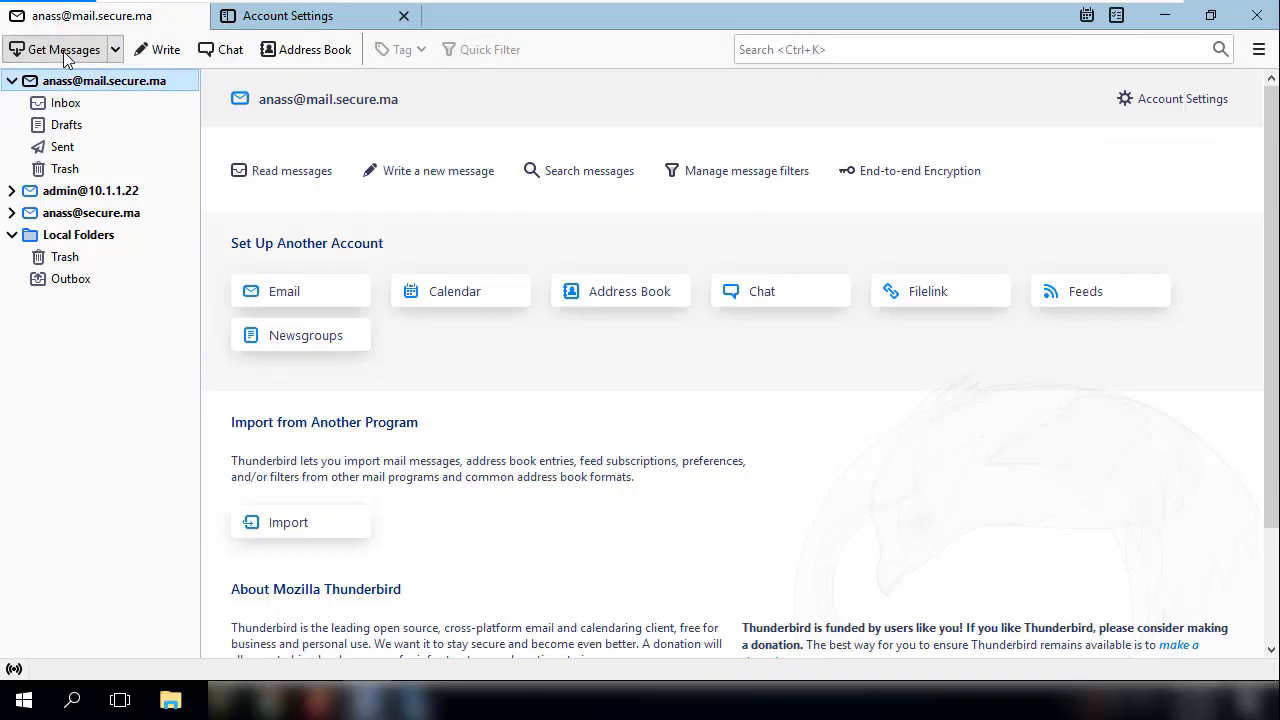
click(65, 102)
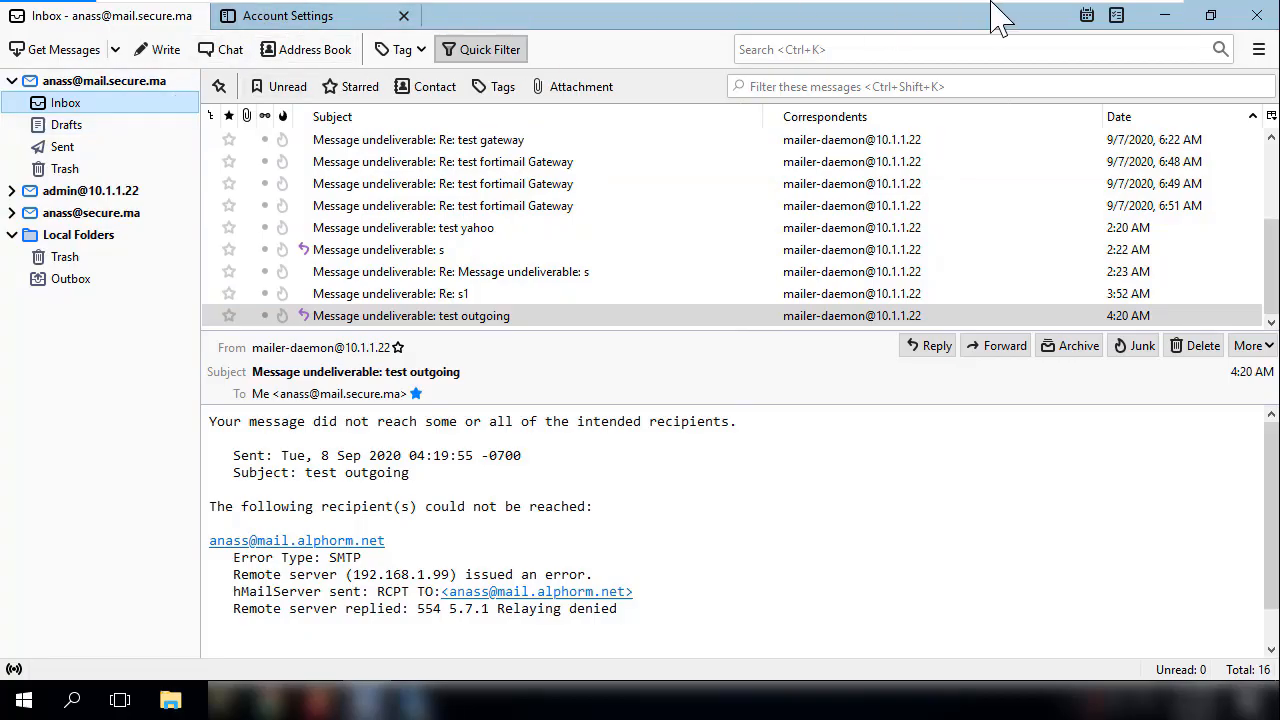
- Return to the FortiMail log history and review the newest entry's disposition, session ID and client IP
mouse_move(1038, 5)
click(1101, 14)
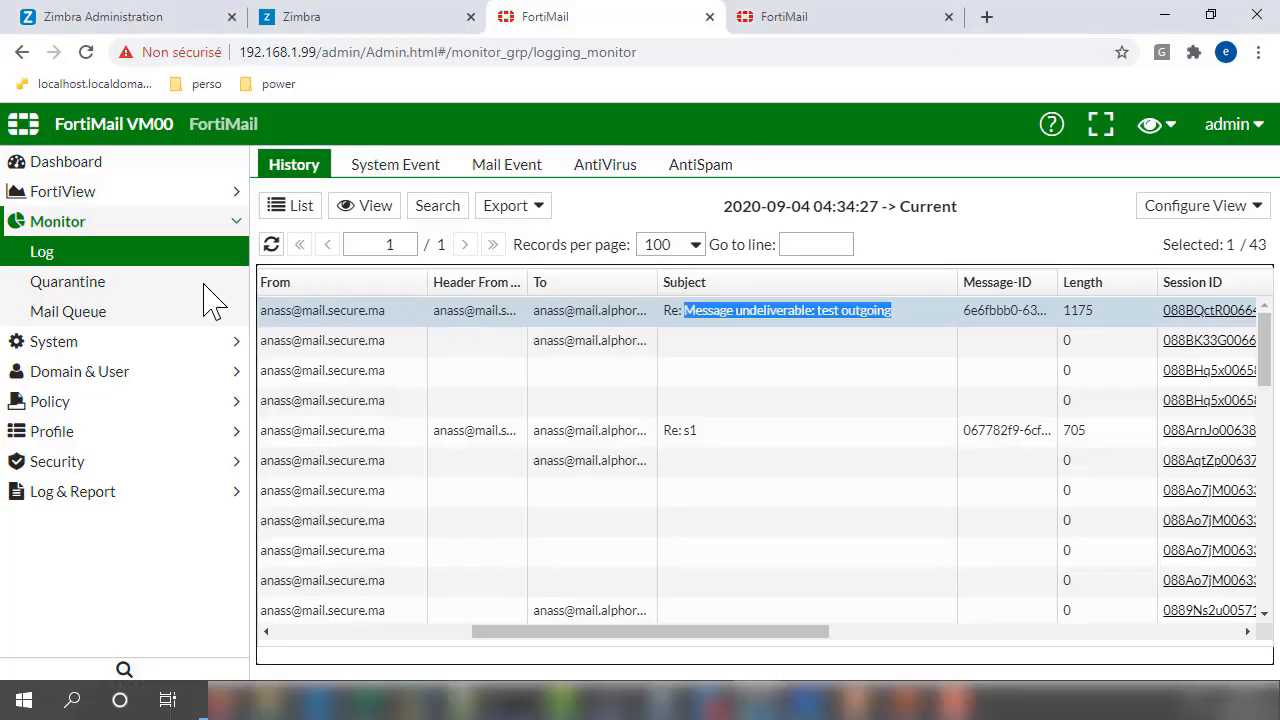
drag(607, 633, 266, 608)
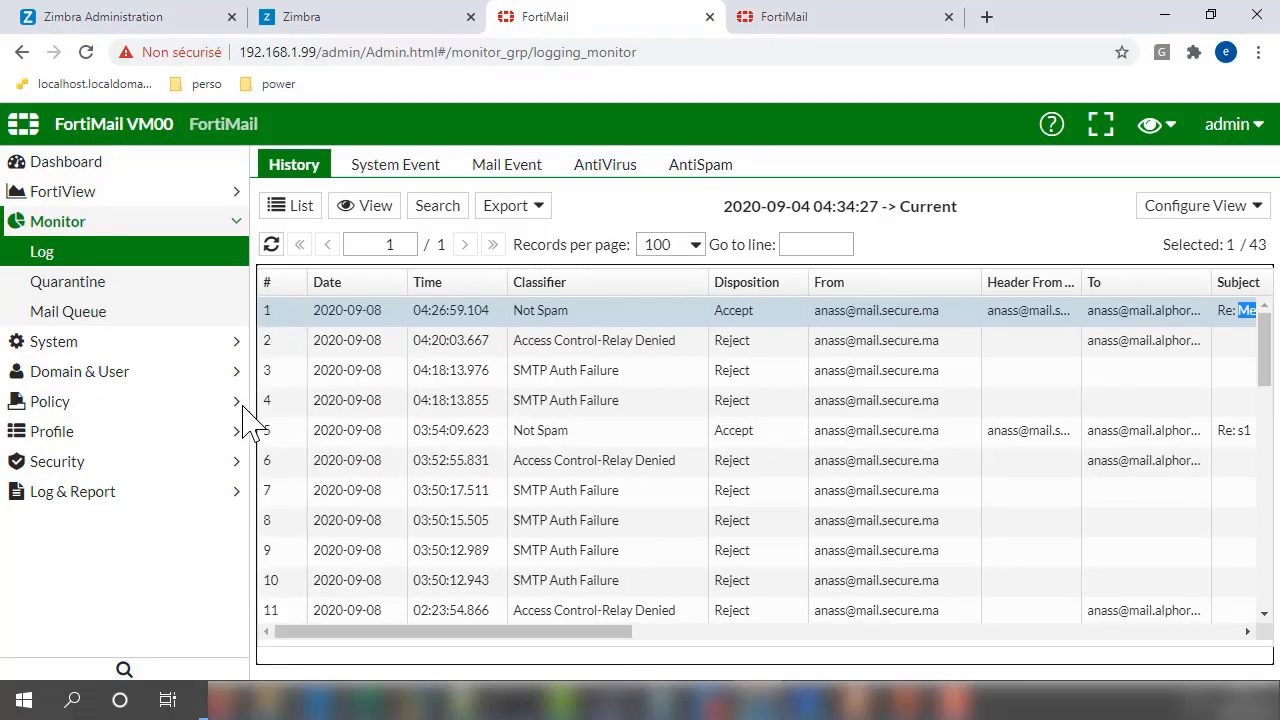
click(363, 318)
double_click(738, 311)
drag(620, 631, 886, 620)
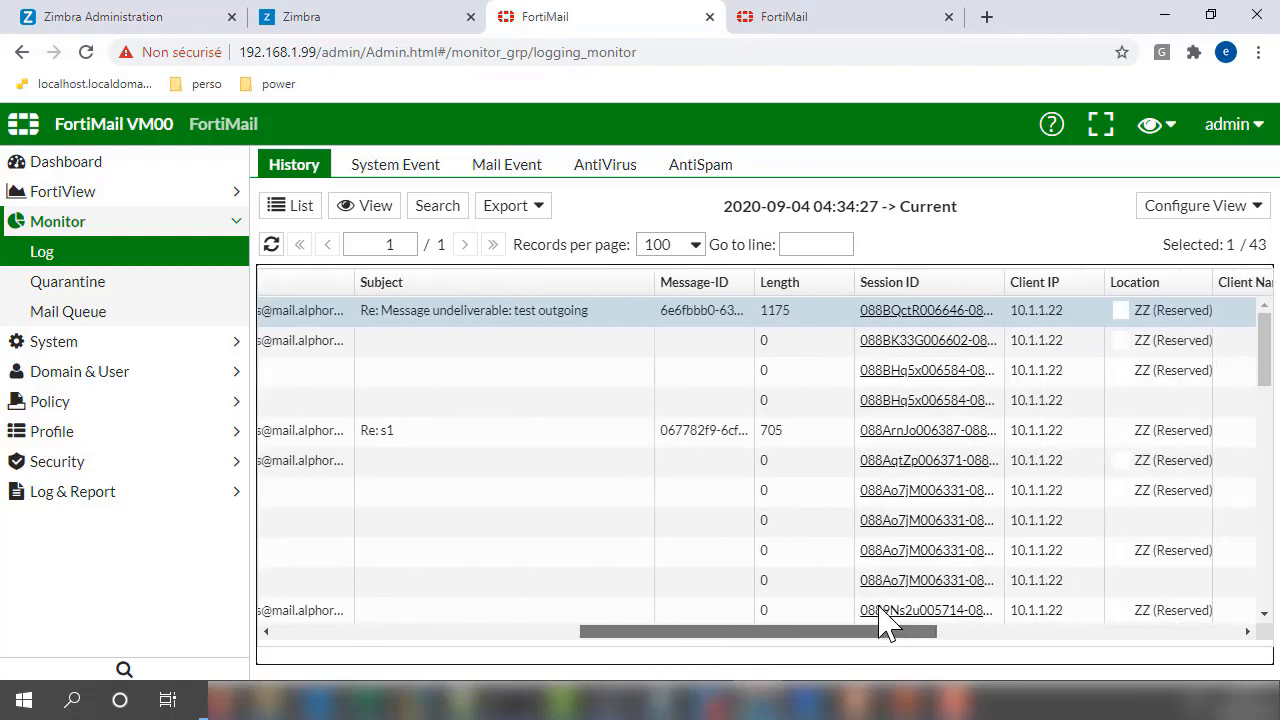
drag(736, 600, 380, 589)
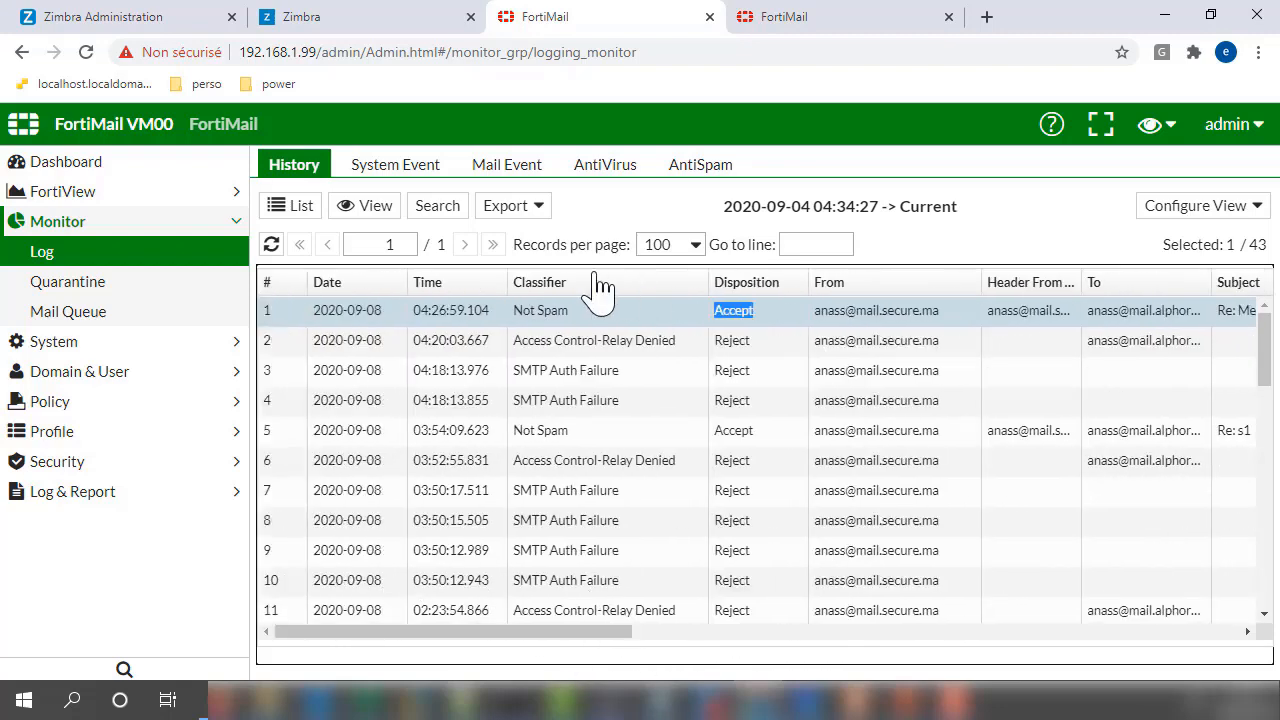
- Open the access control rules and select the Internal-to-External relay rule for review
click(40, 401)
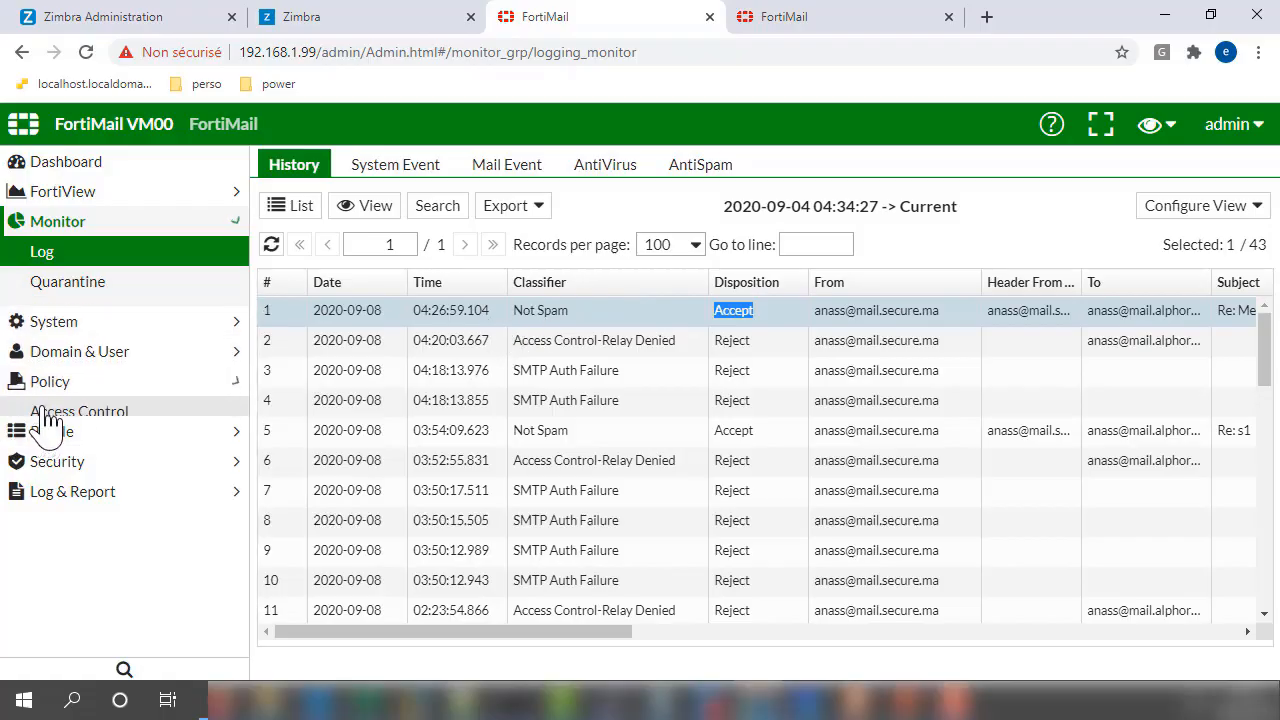
click(78, 345)
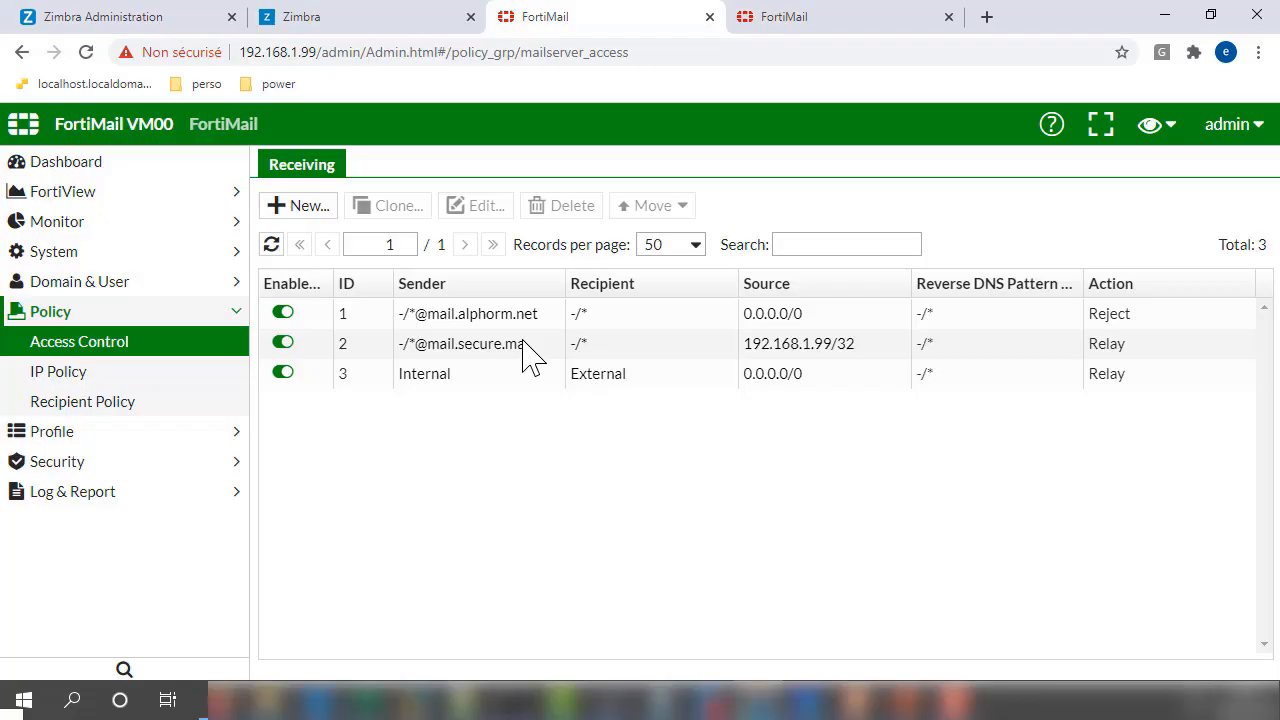
click(440, 386)
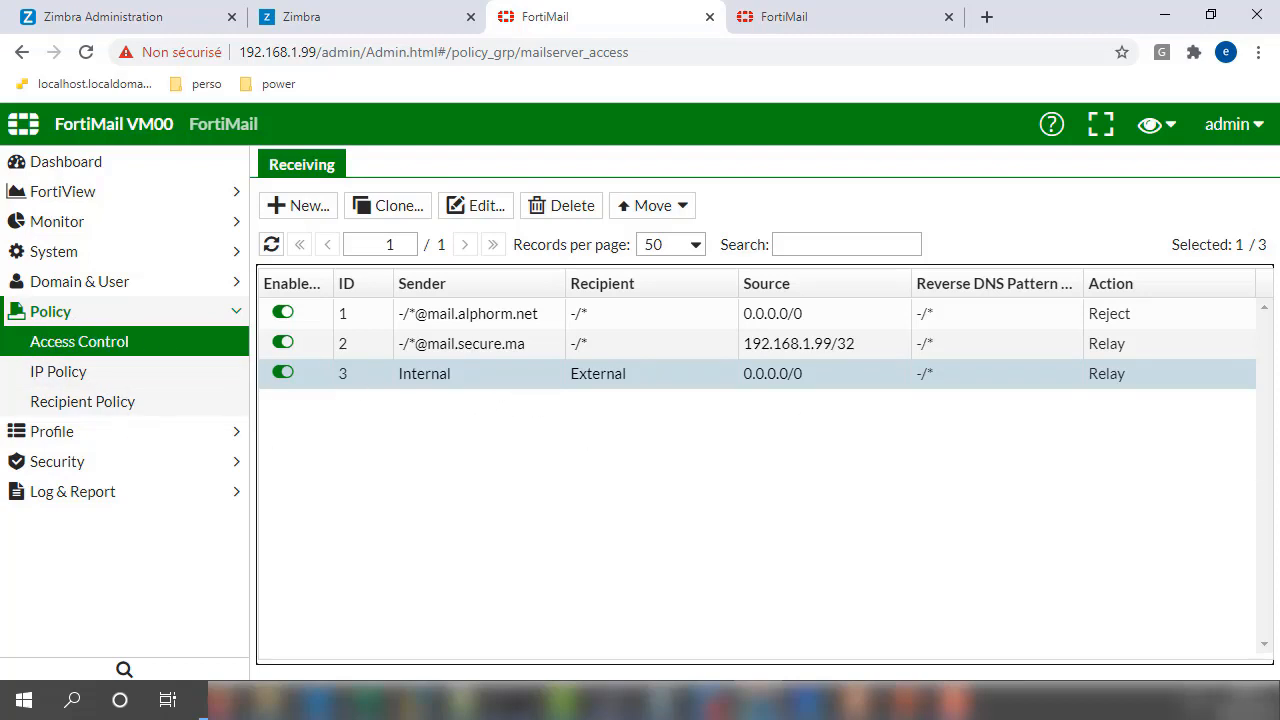
click(955, 700)
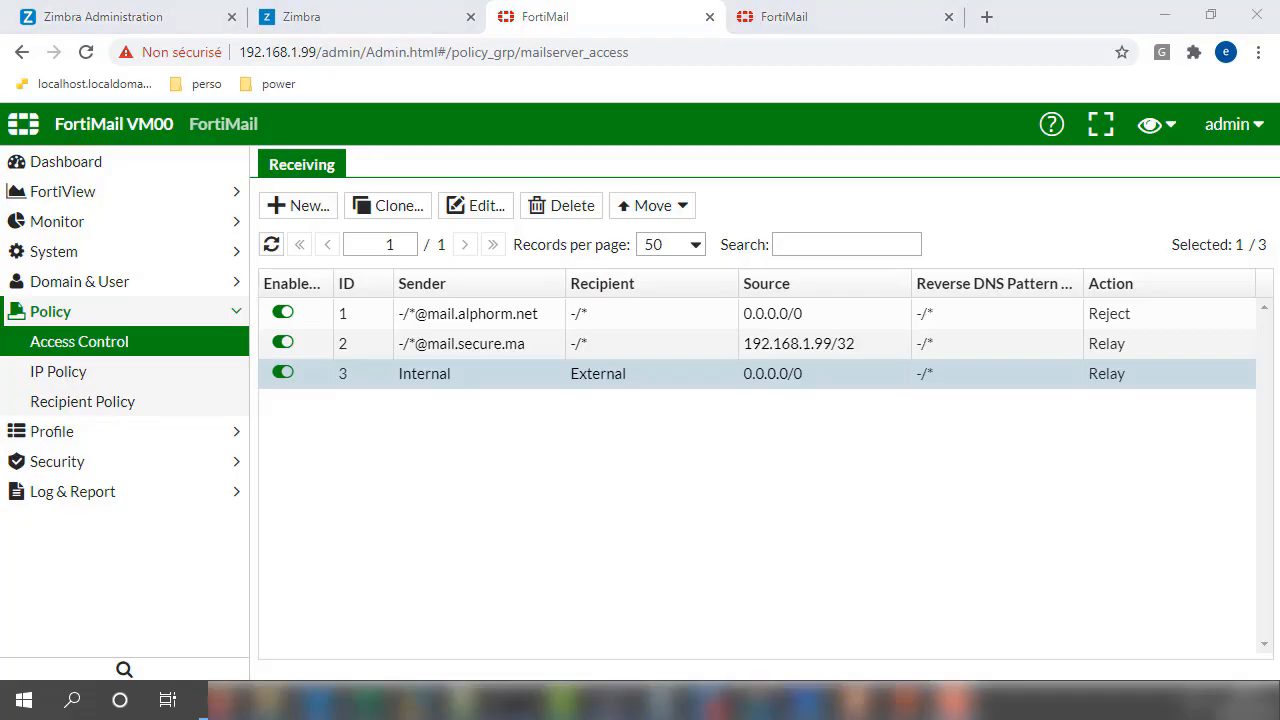